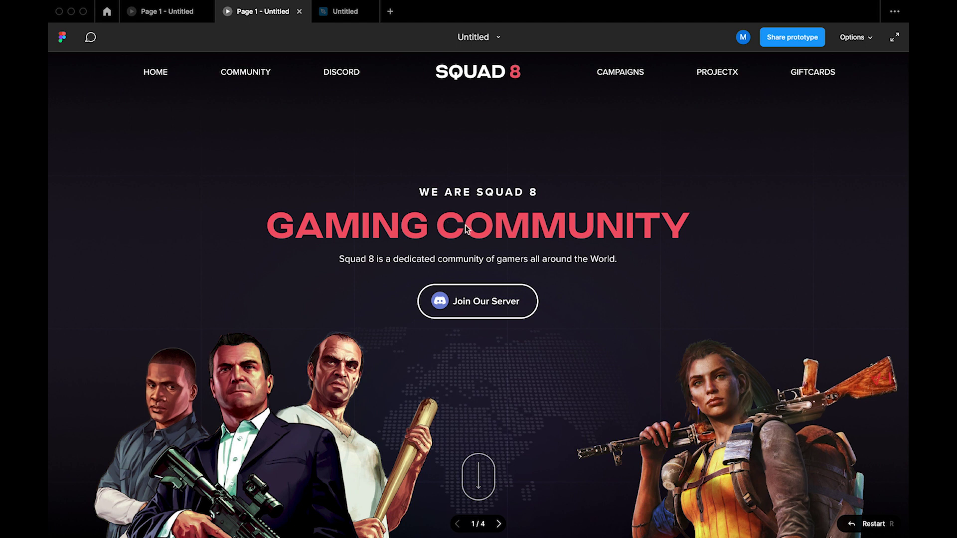
- Advance the landing-page prototype preview from frame 1/4 through to the last frame, 4/4
click(531, 241)
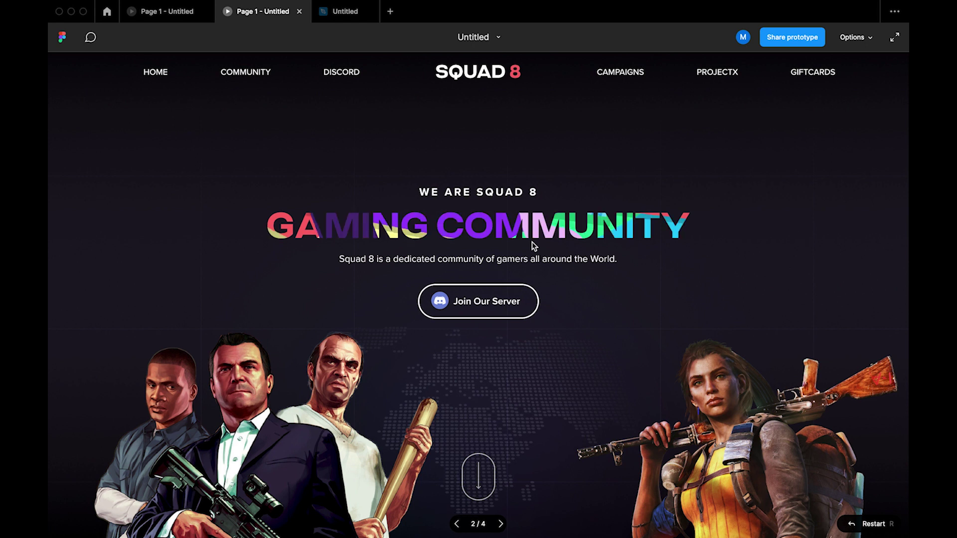
click(405, 222)
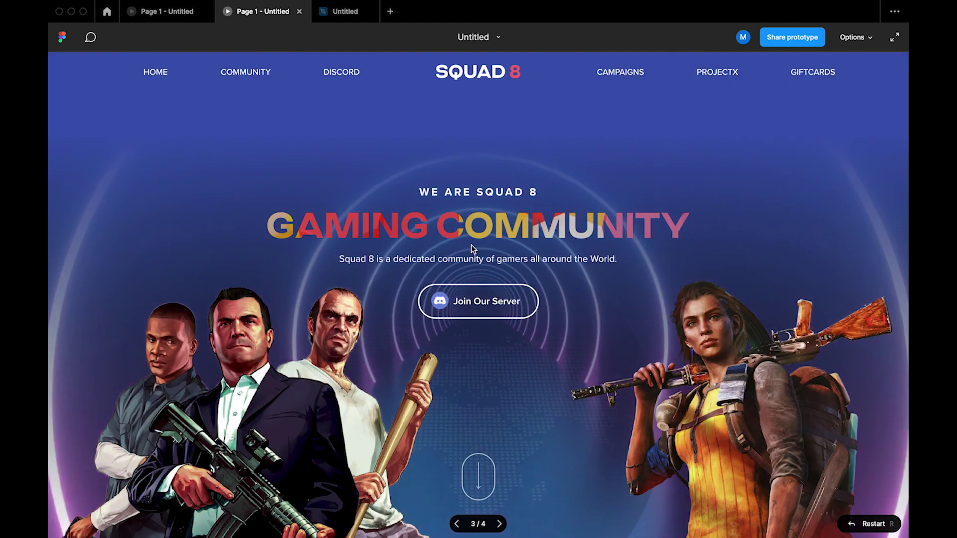
click(399, 229)
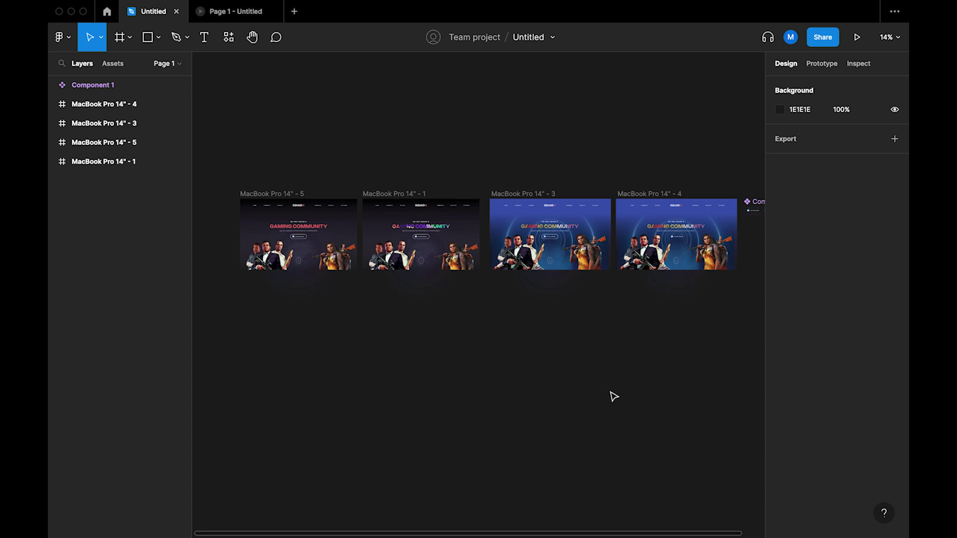
- Duplicate frame 5 as frame 6 and place it in a new row below frame 1
click(273, 194)
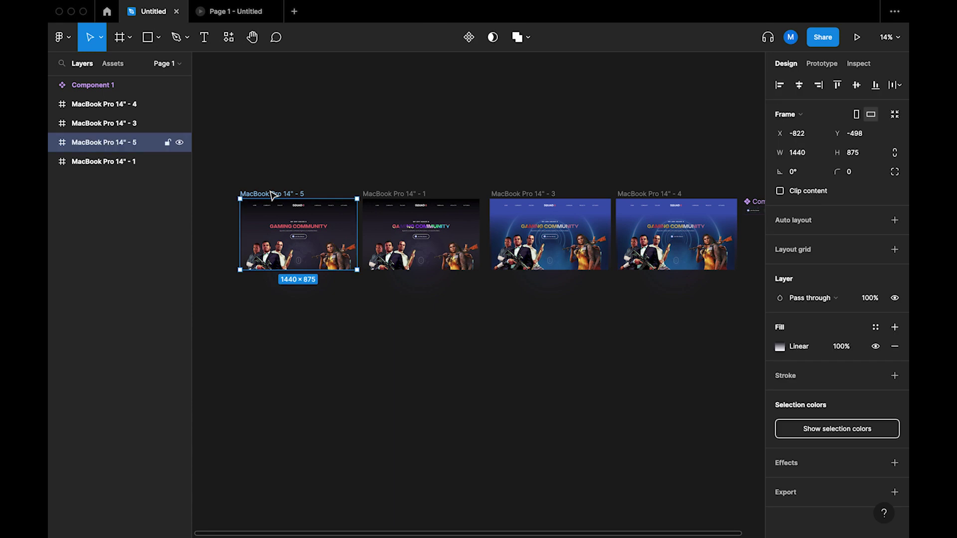
scroll(515, 154, right, 3)
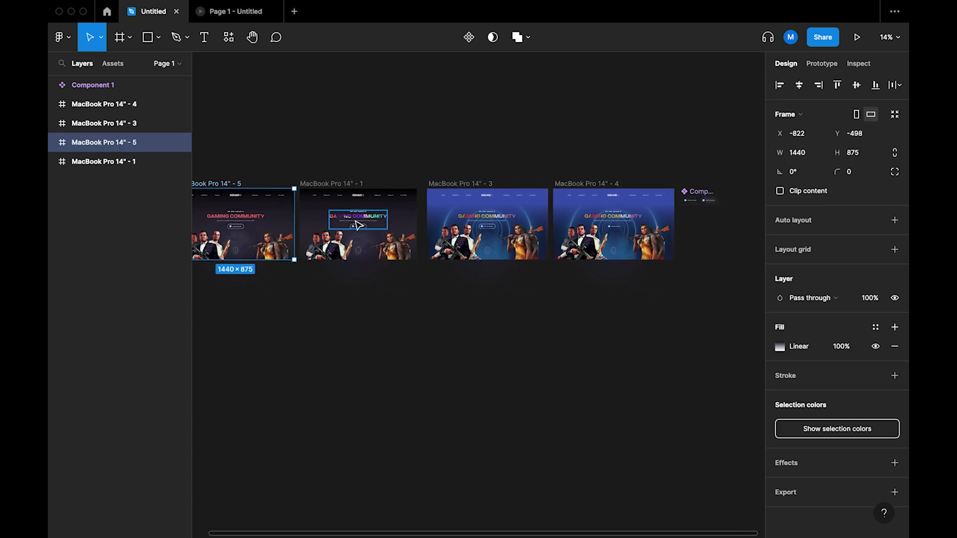
scroll(529, 118, left, 3)
click(462, 118)
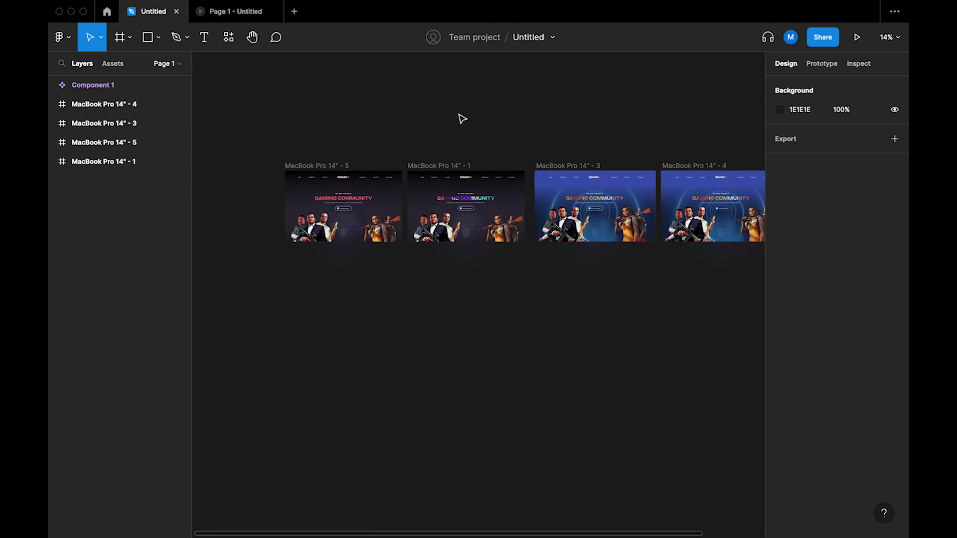
scroll(385, 152, up, 2)
click(280, 177)
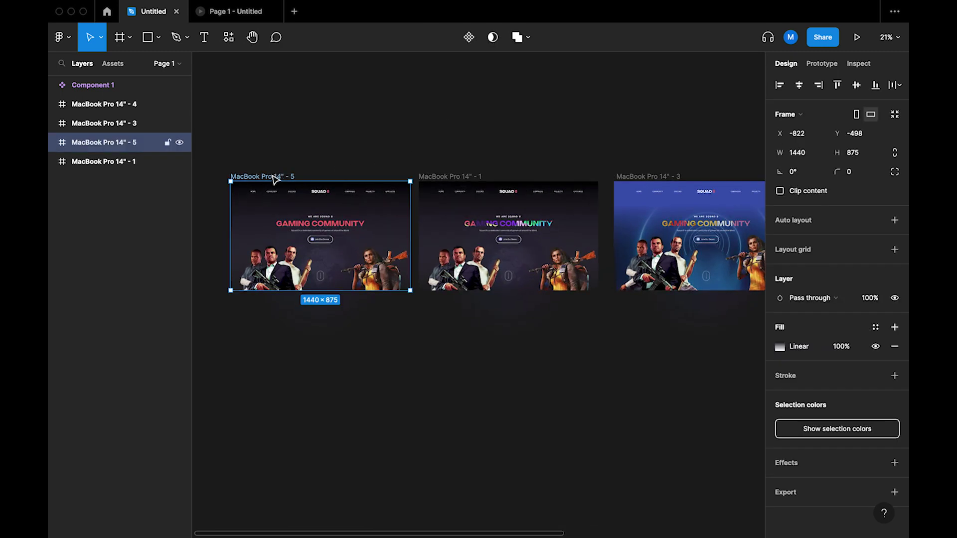
key(ctrl+v)
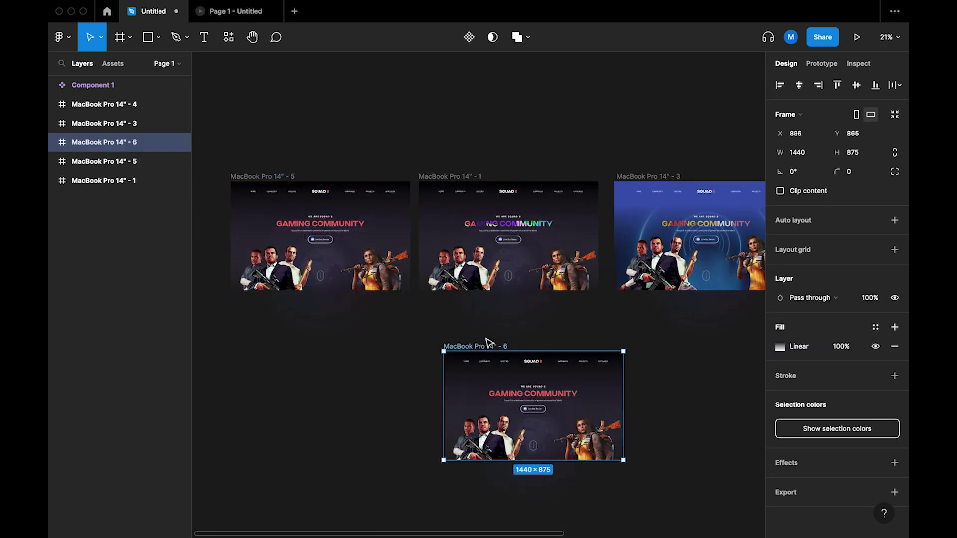
drag(483, 348, 461, 322)
scroll(461, 323, down, 3)
click(523, 450)
- Alt-drag frame 6 to its right to create frame 7
scroll(524, 451, down, 2)
scroll(523, 450, right, 2)
scroll(492, 396, up, 3)
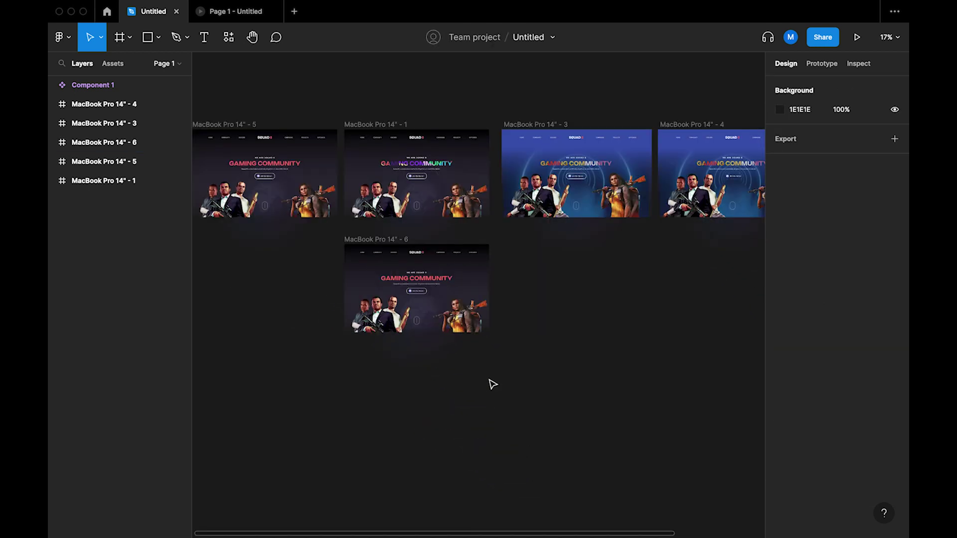
scroll(359, 246, right, 2)
click(353, 247)
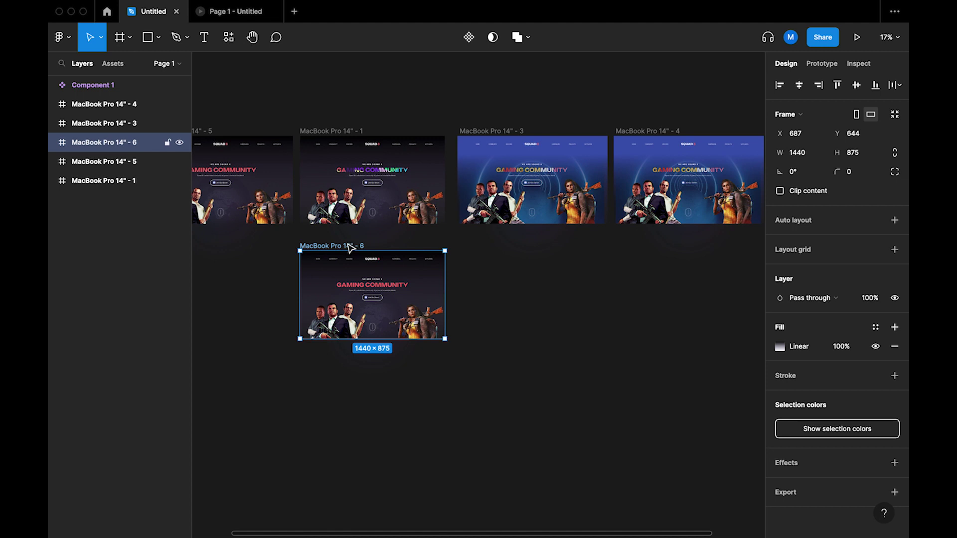
drag(352, 247, 513, 247)
click(564, 398)
scroll(564, 397, right, 3)
- Duplicate frame 7 with Ctrl+D as frame 8 and line it up beside frame 7
click(367, 241)
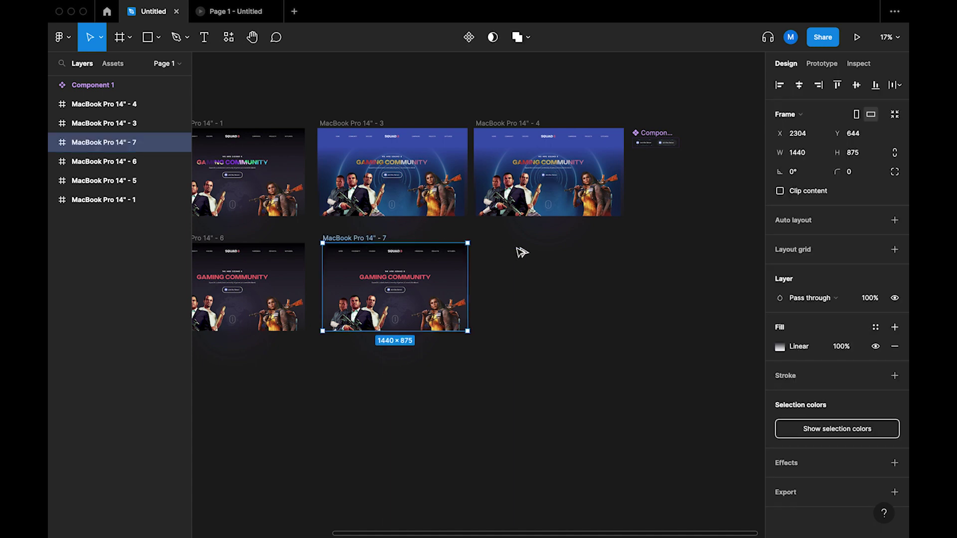
key(ctrl+d)
click(550, 240)
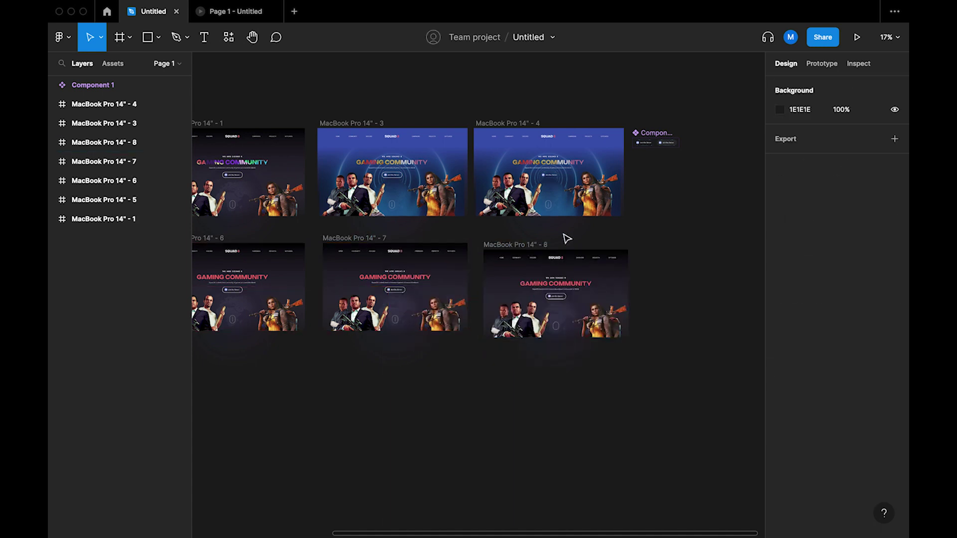
drag(527, 247, 519, 242)
click(598, 431)
scroll(598, 431, left, 3)
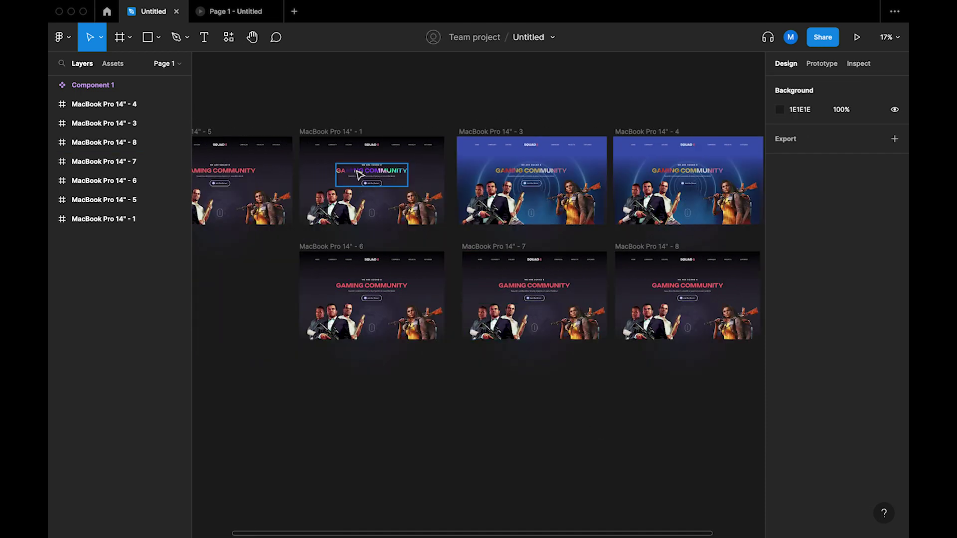
scroll(357, 174, up, 5)
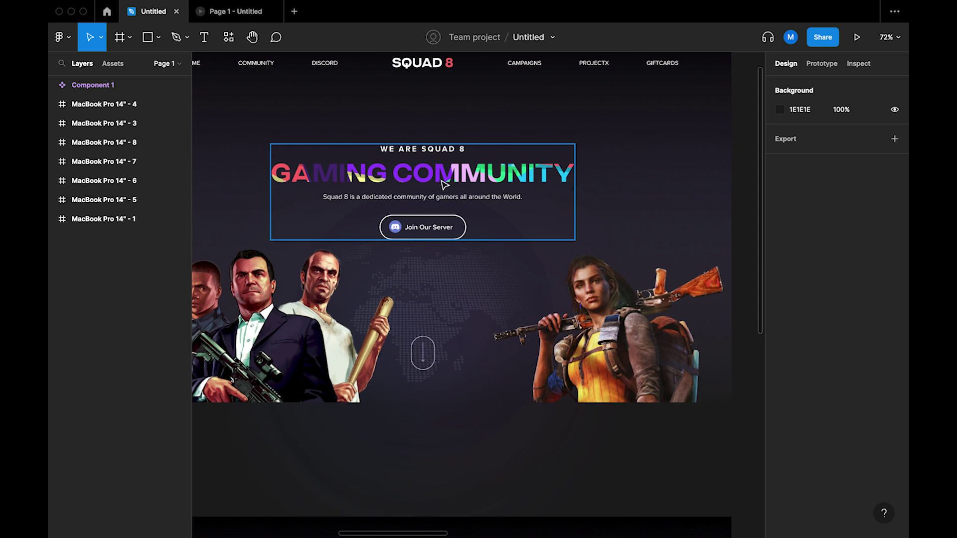
scroll(445, 183, down, 4)
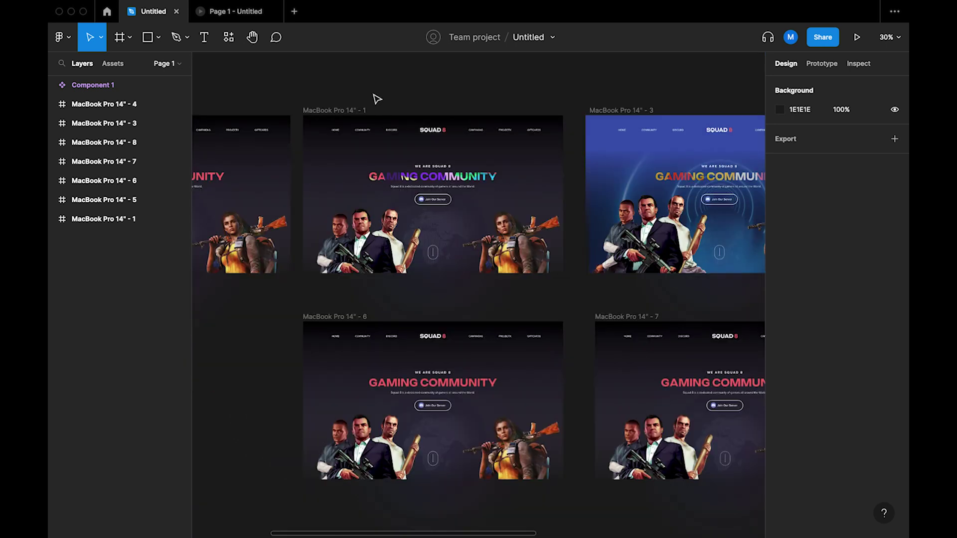
click(357, 113)
click(357, 112)
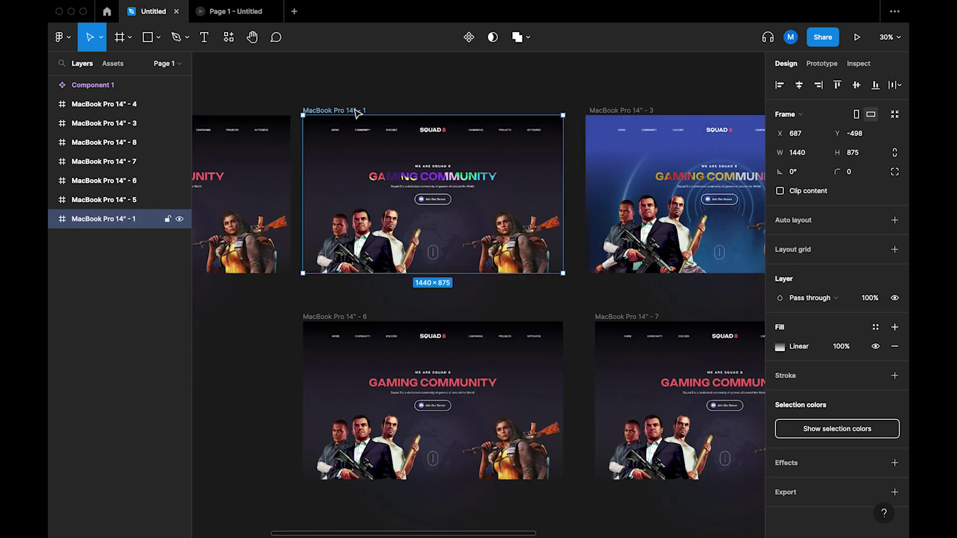
click(857, 46)
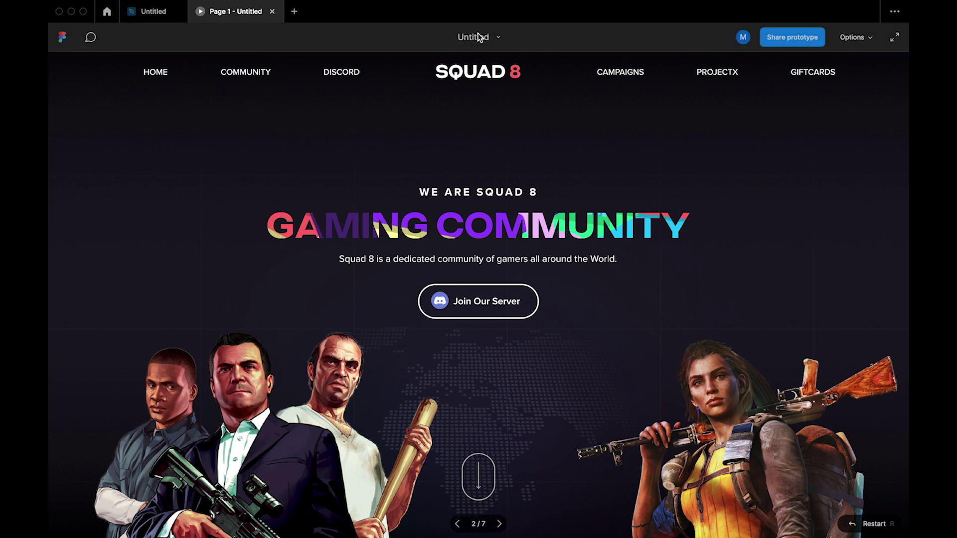
click(498, 37)
click(504, 67)
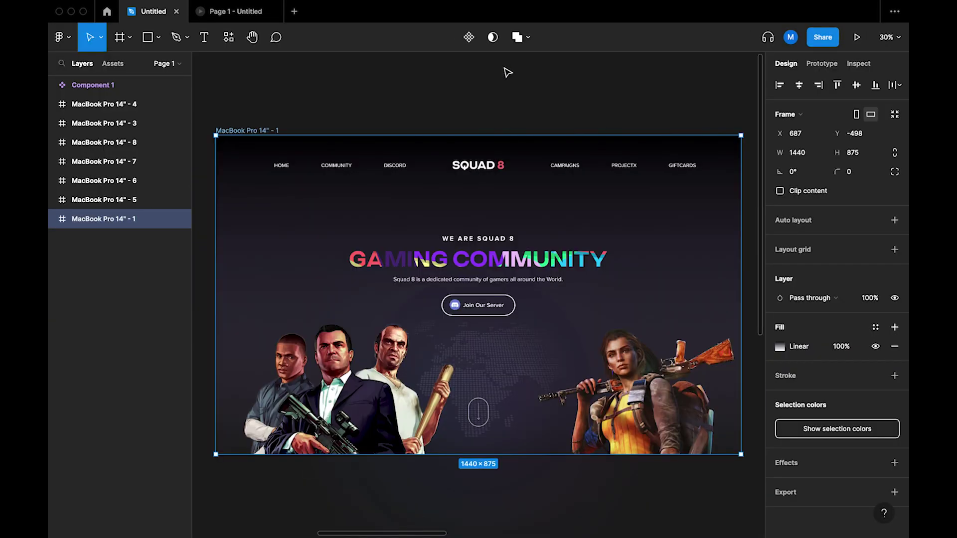
click(529, 117)
scroll(528, 115, down, 5)
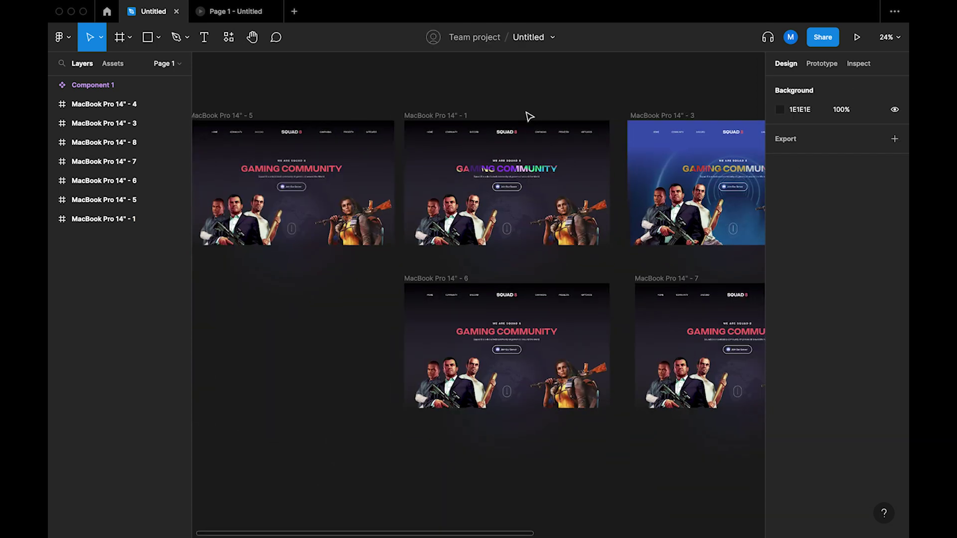
scroll(508, 117, down, 2)
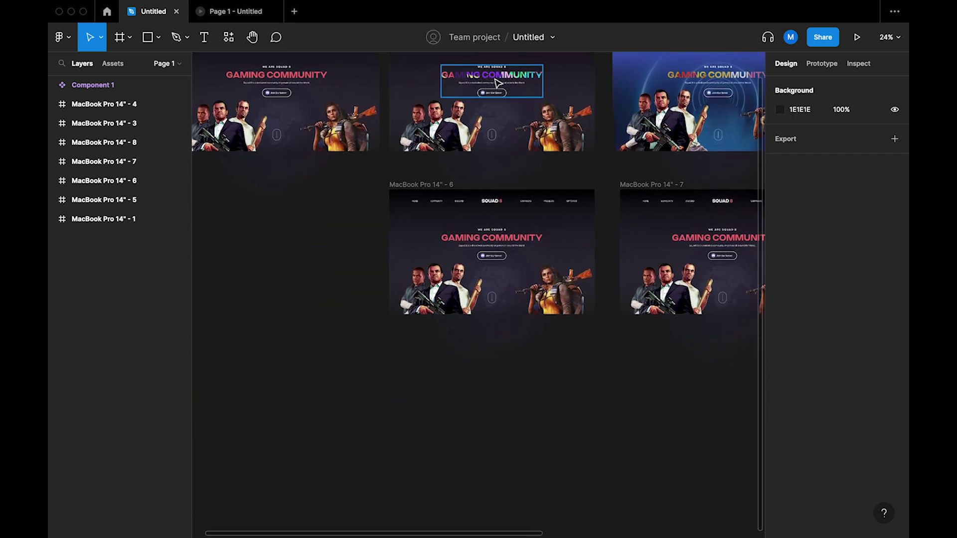
scroll(506, 271, up, 5)
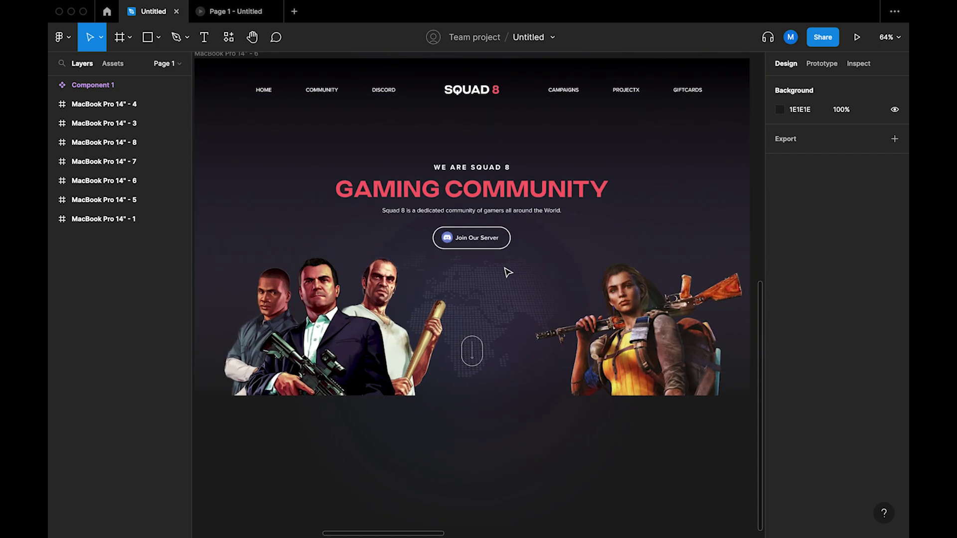
- Switch the GAMING COMMUNITY heading's fill in frame 6 from Solid red to Image
click(525, 208)
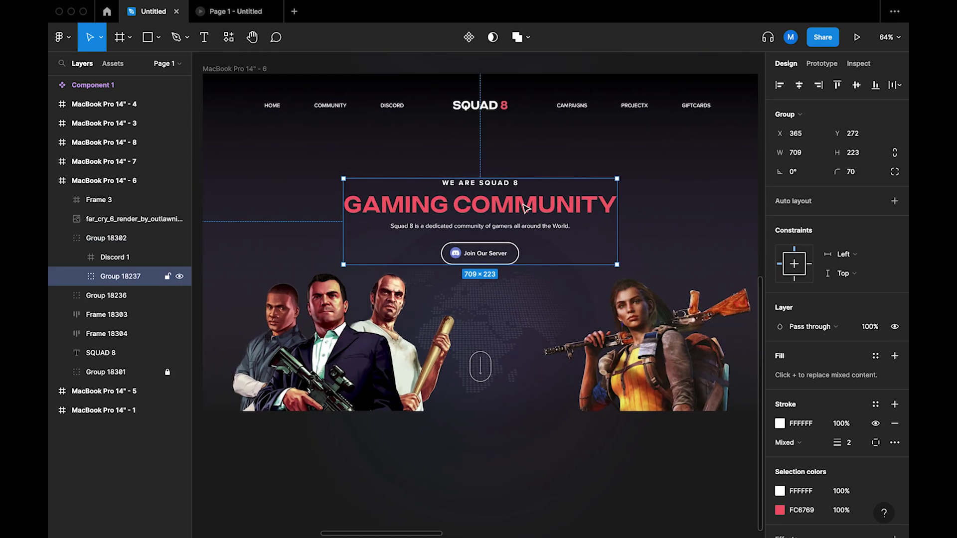
click(525, 209)
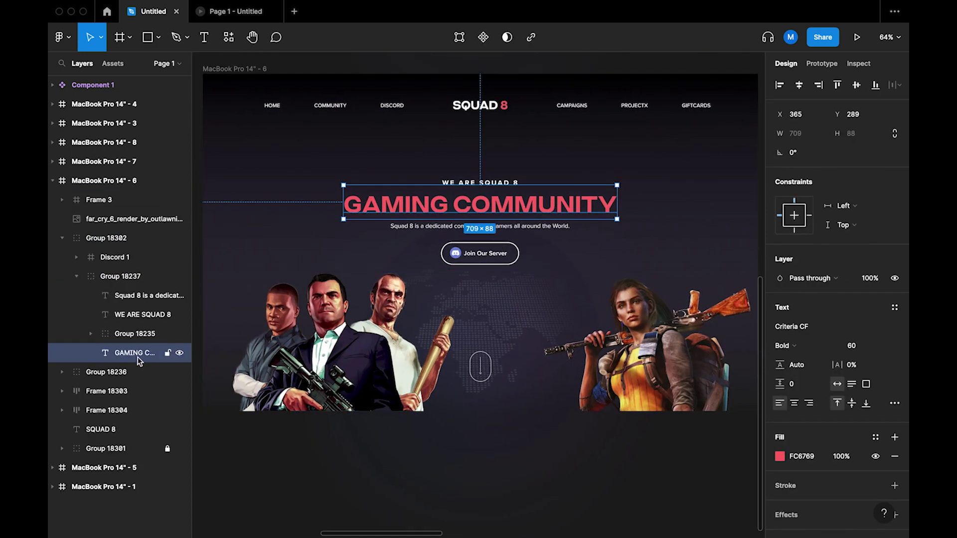
scroll(809, 439, down, 2)
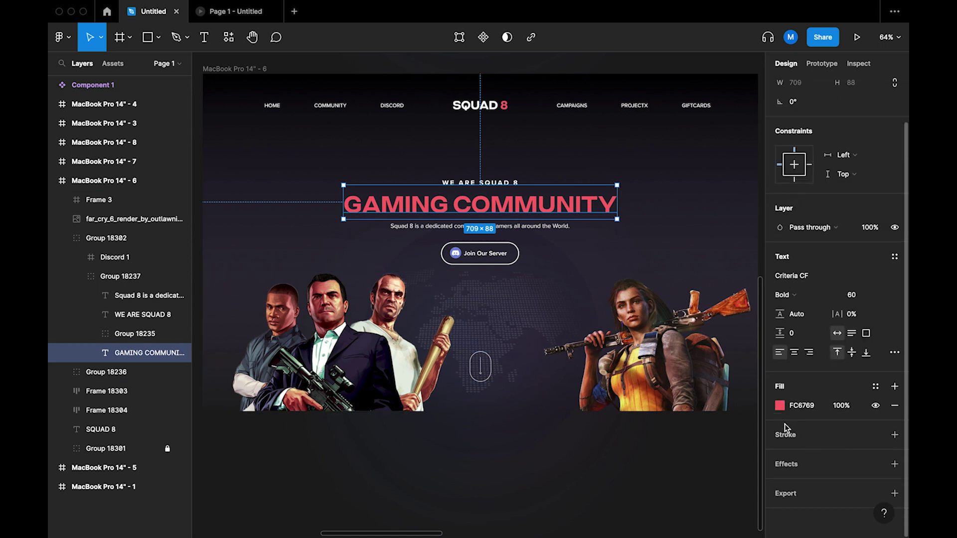
click(779, 406)
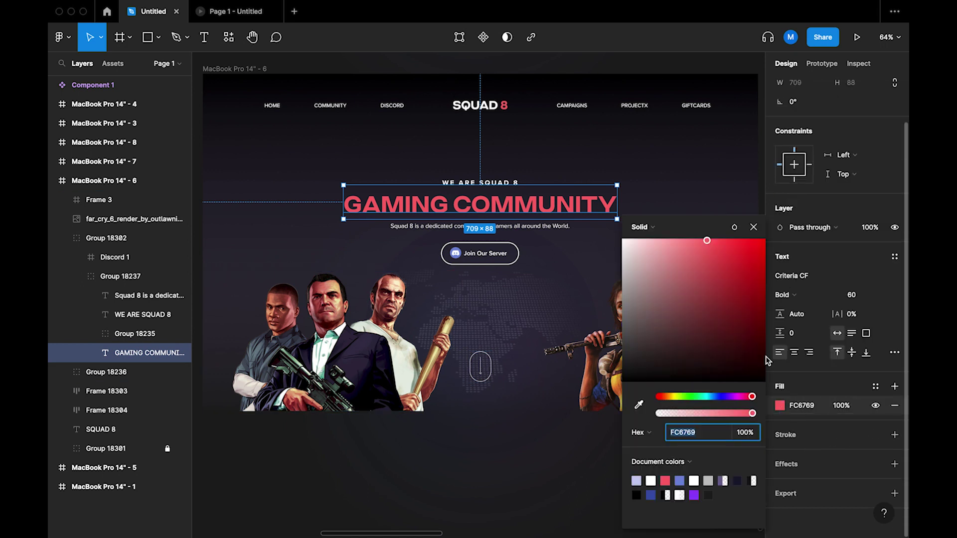
click(656, 231)
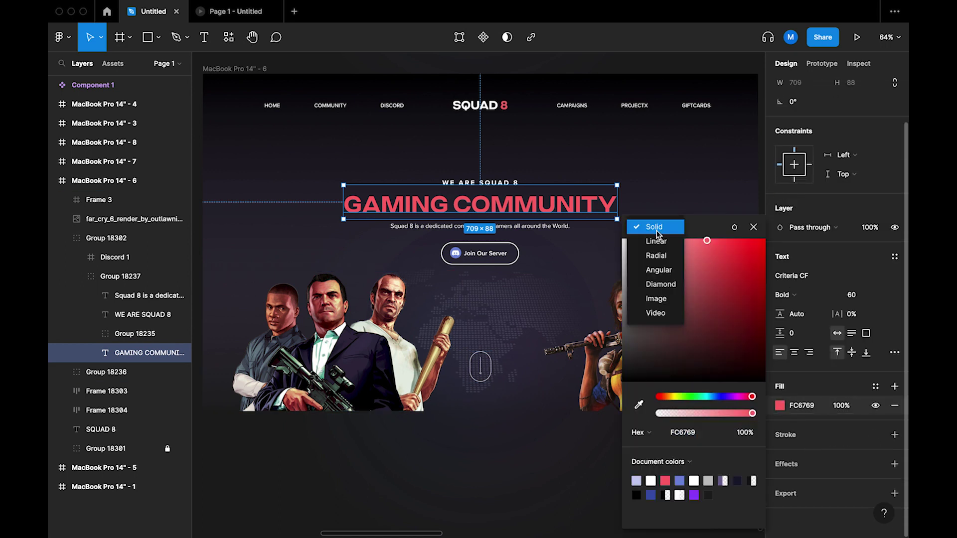
click(657, 300)
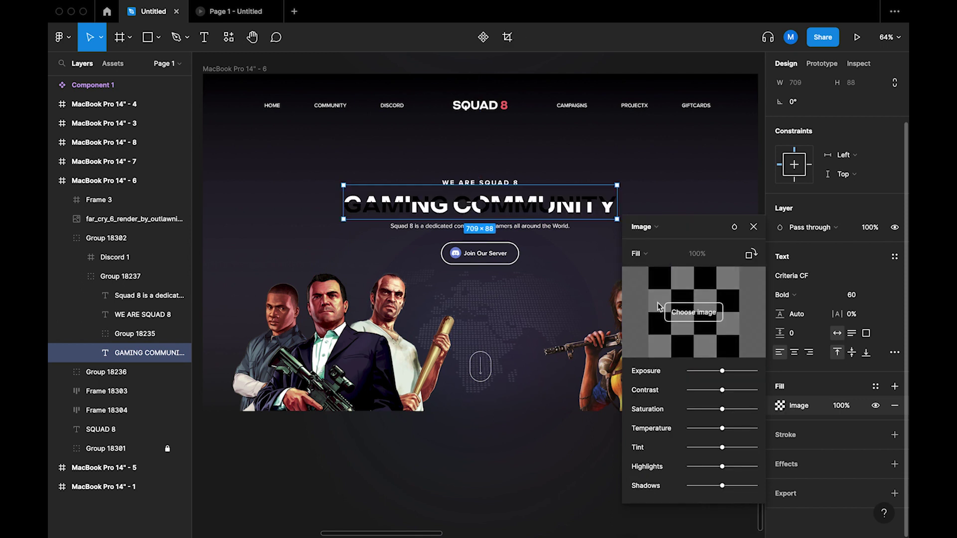
- Choose the GIF file from the home folder's GIF folder as the heading's image fill
click(688, 313)
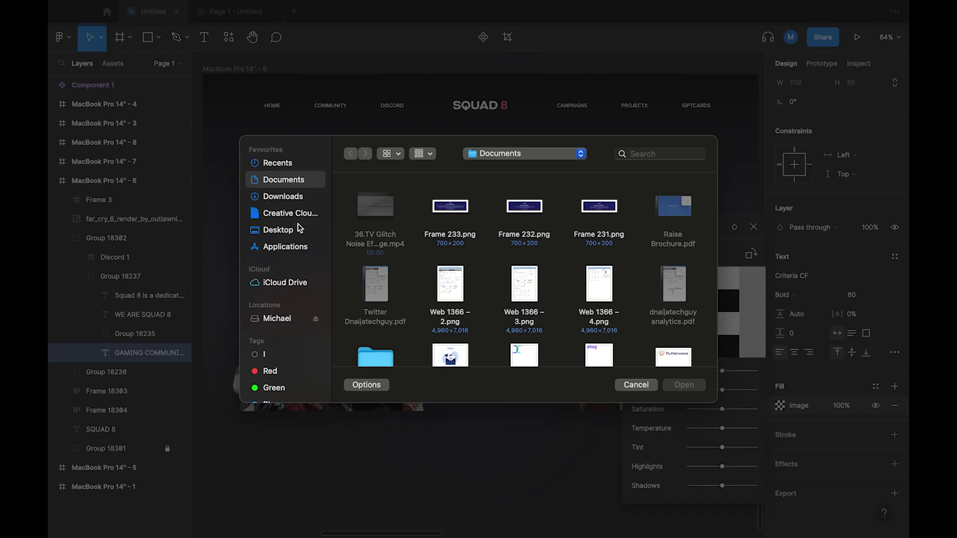
click(282, 314)
double_click(434, 217)
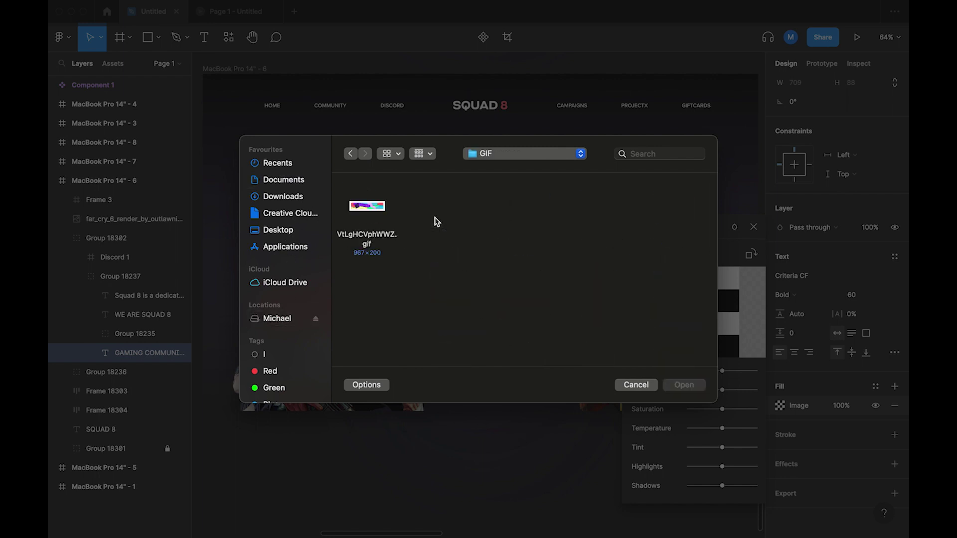
double_click(370, 211)
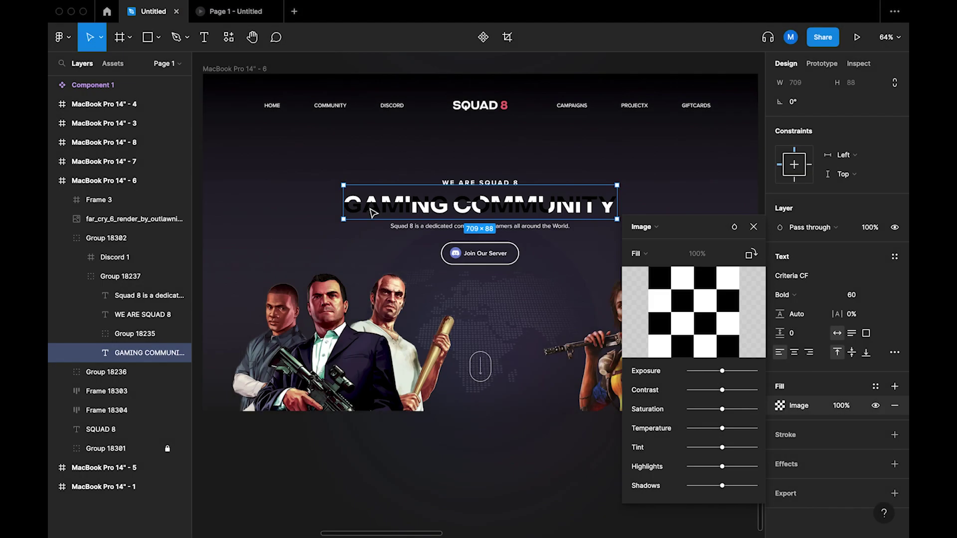
- Close the fill settings and select the MacBook Pro 14" - 6 frame
click(754, 228)
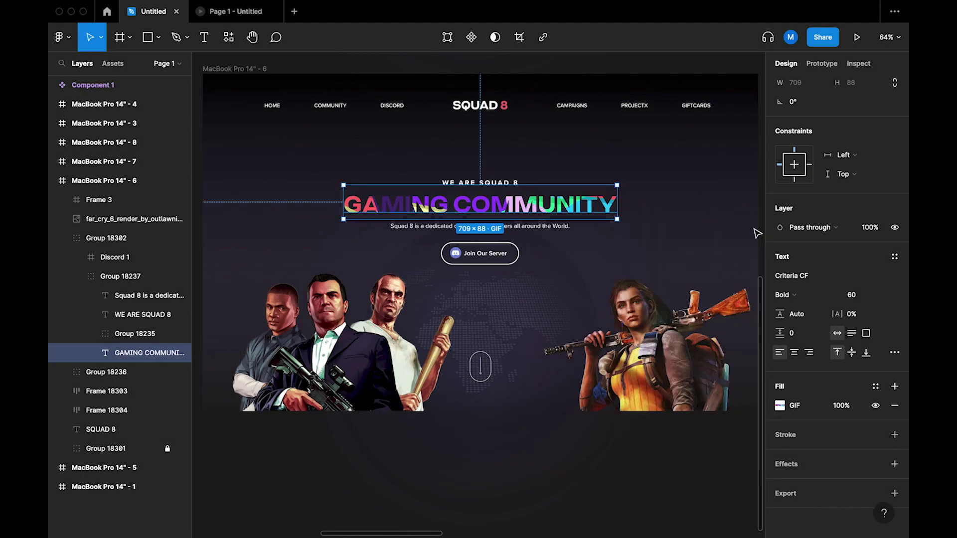
click(656, 183)
scroll(656, 183, down, 5)
click(466, 124)
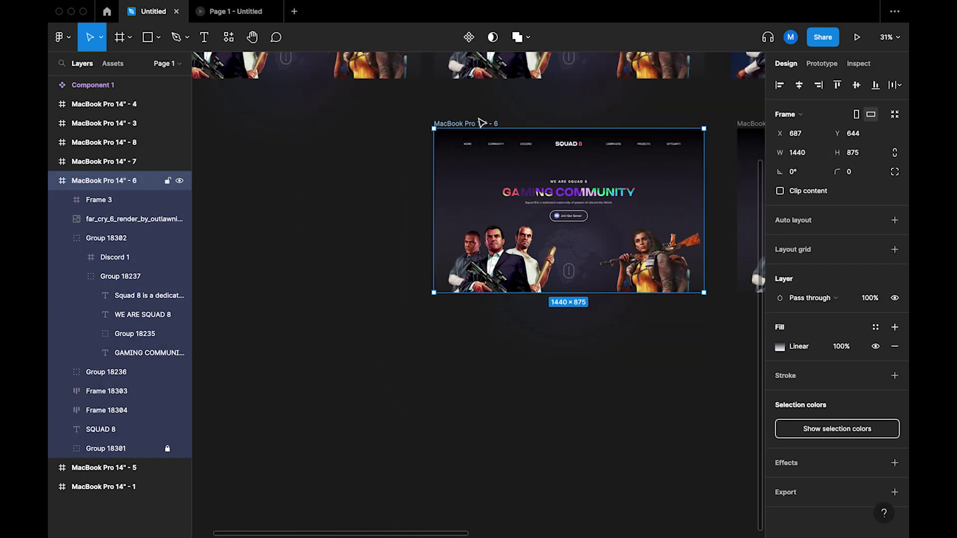
- Present MacBook Pro 14" - 6 as a prototype, then return to the Untitled design tab
click(857, 37)
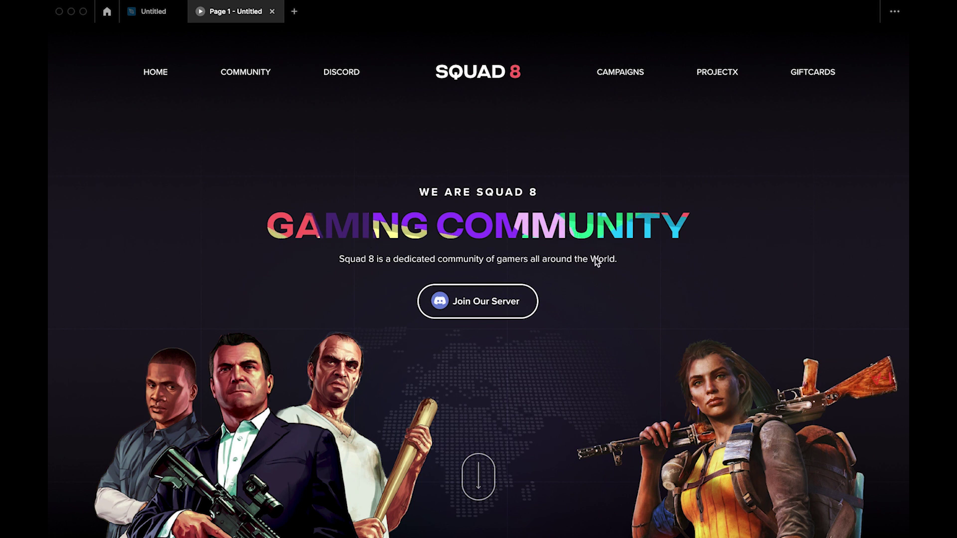
click(152, 11)
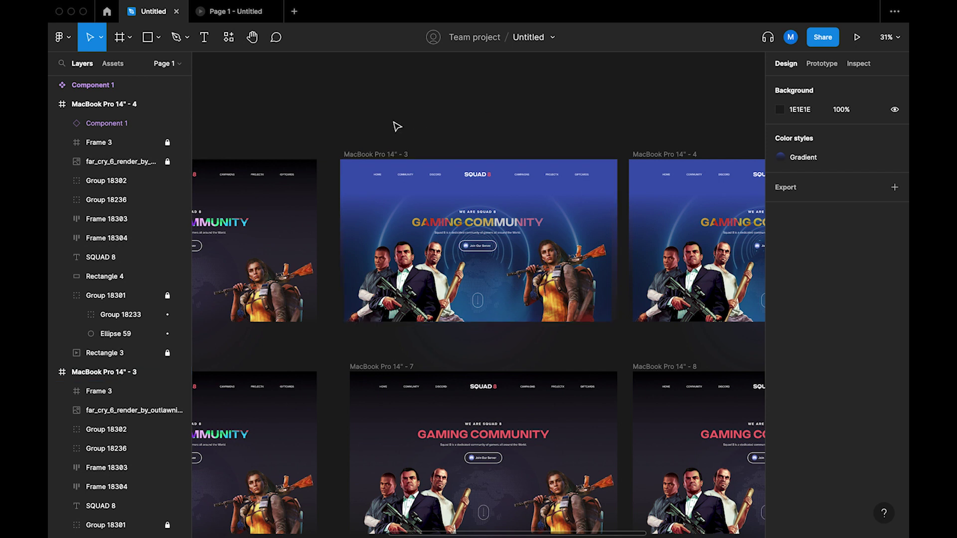
ctrl+scroll(397, 126, up, 5)
scroll(397, 127, down, 1)
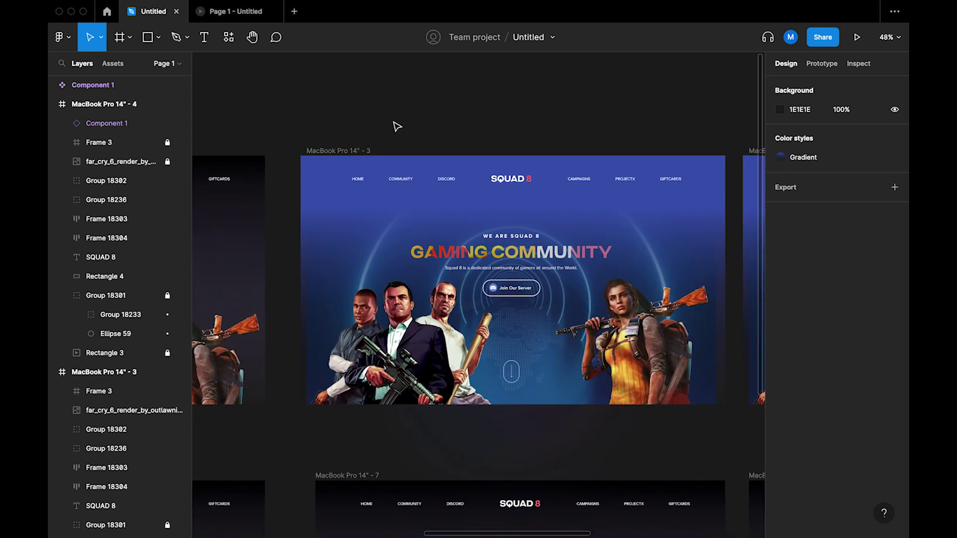
scroll(396, 126, down, 3)
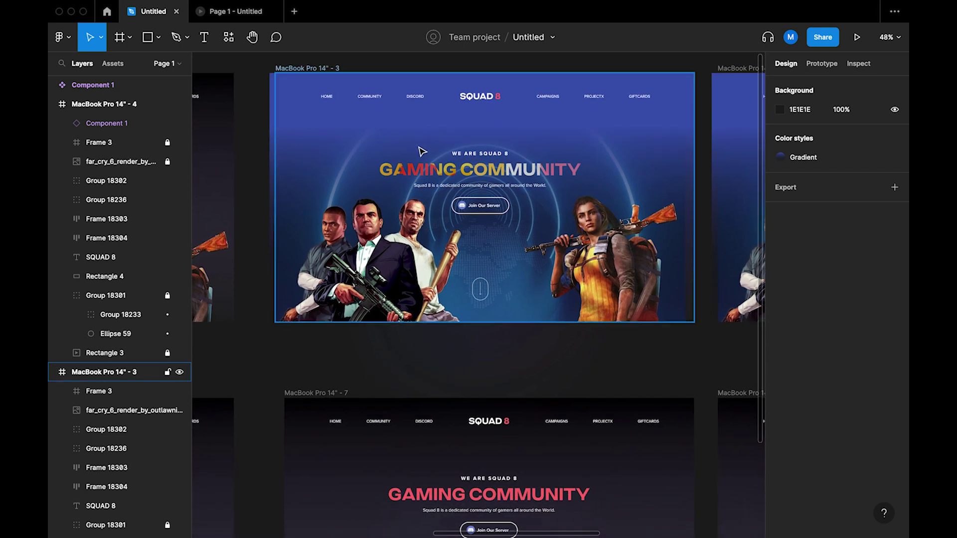
ctrl+scroll(420, 151, up, 5)
ctrl+scroll(453, 216, down, 5)
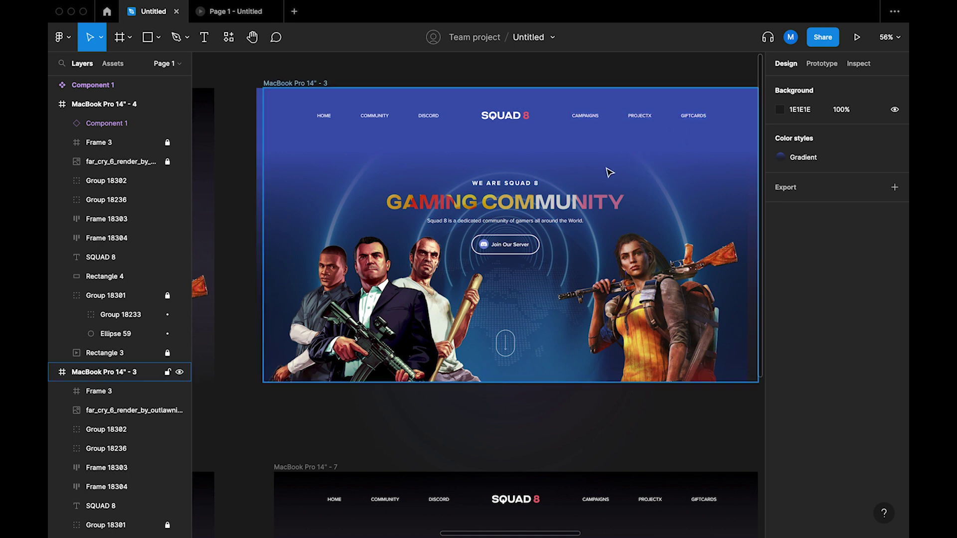
ctrl+scroll(609, 172, down, 4)
scroll(608, 171, down, 2)
ctrl+scroll(545, 209, up, 3)
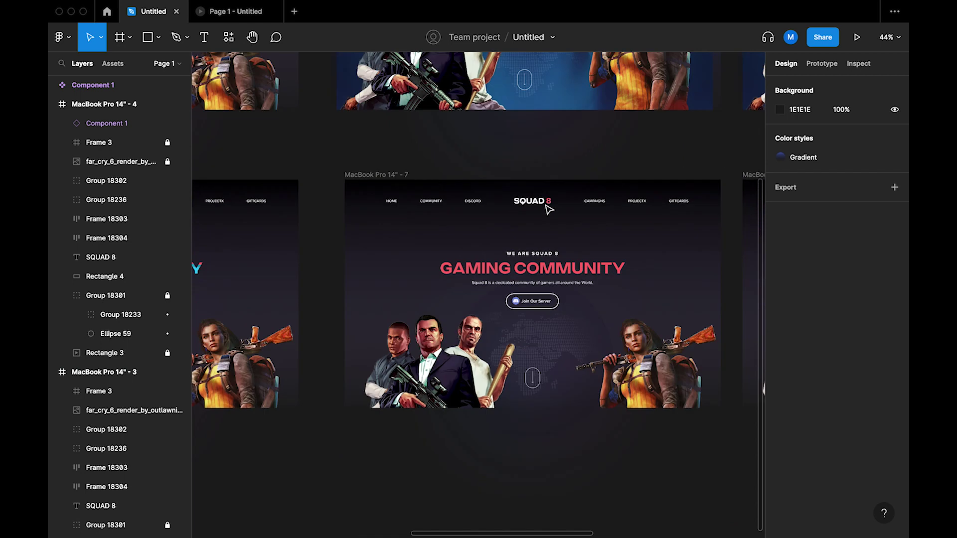
scroll(542, 226, down, 2)
ctrl+scroll(532, 272, down, 3)
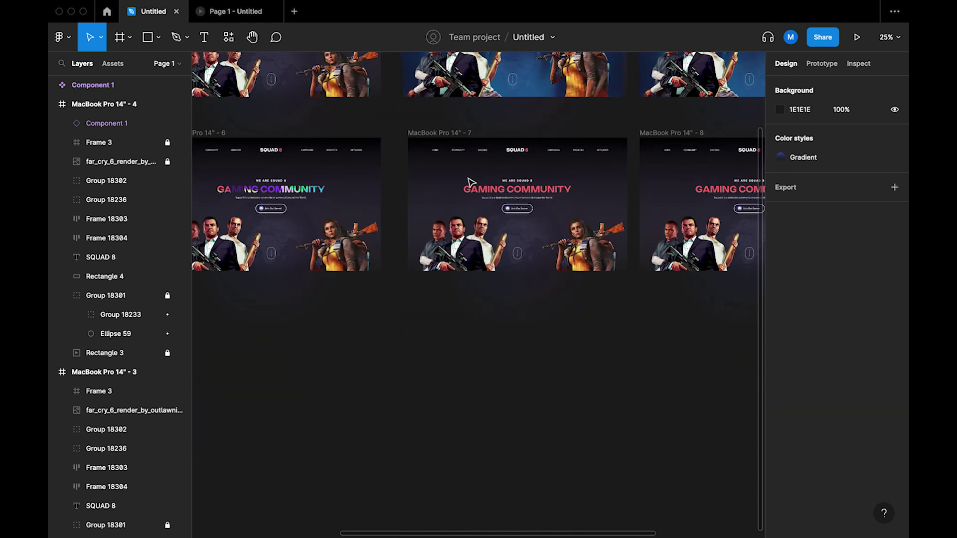
ctrl+scroll(471, 182, up, 2)
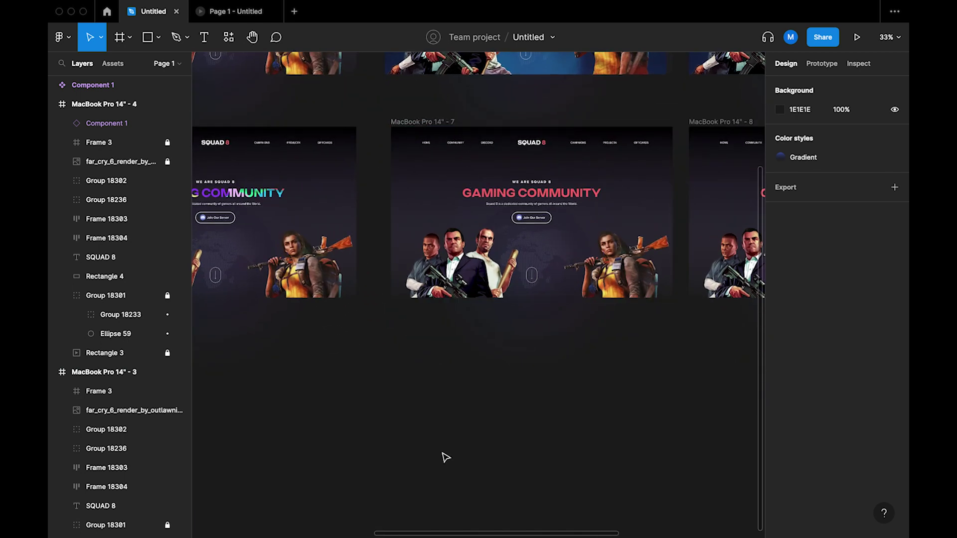
- Draw a new frame with the F tool below the page designs
scroll(443, 455, down, 2)
key(f)
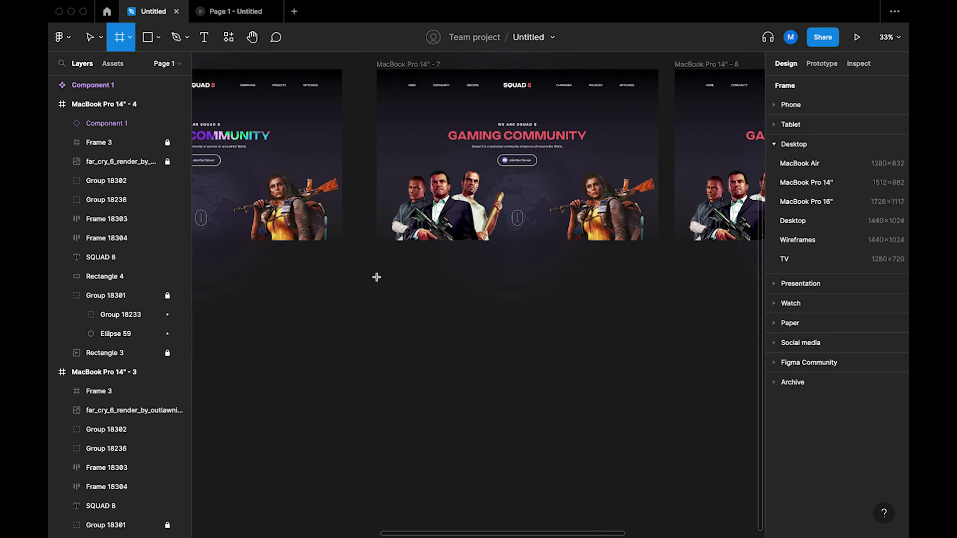
drag(382, 275, 638, 432)
click(690, 365)
click(534, 321)
- Size the new frame to W 1440 and H 875
scroll(533, 321, up, 2)
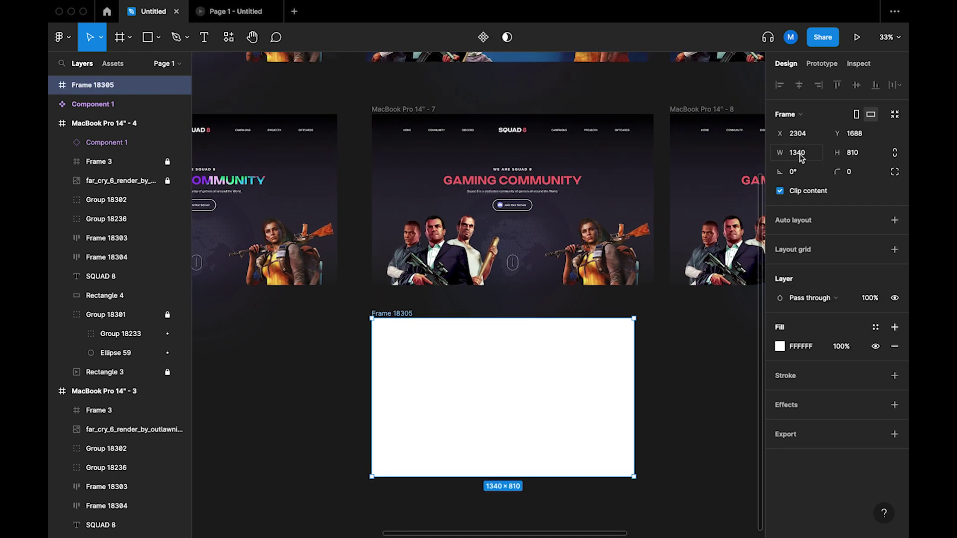
click(800, 157)
text(14)
click(854, 153)
text(875)
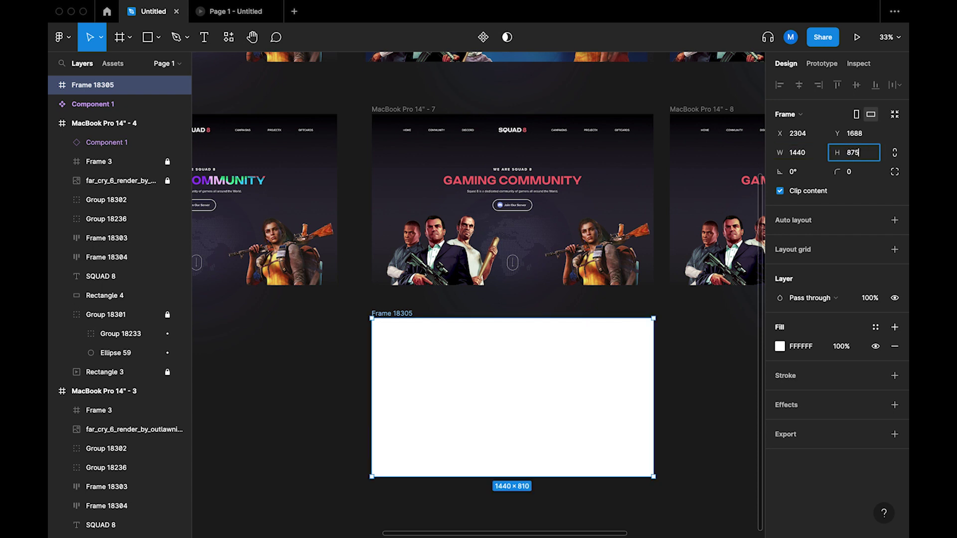
key(Escape)
click(867, 158)
key(Return)
click(717, 370)
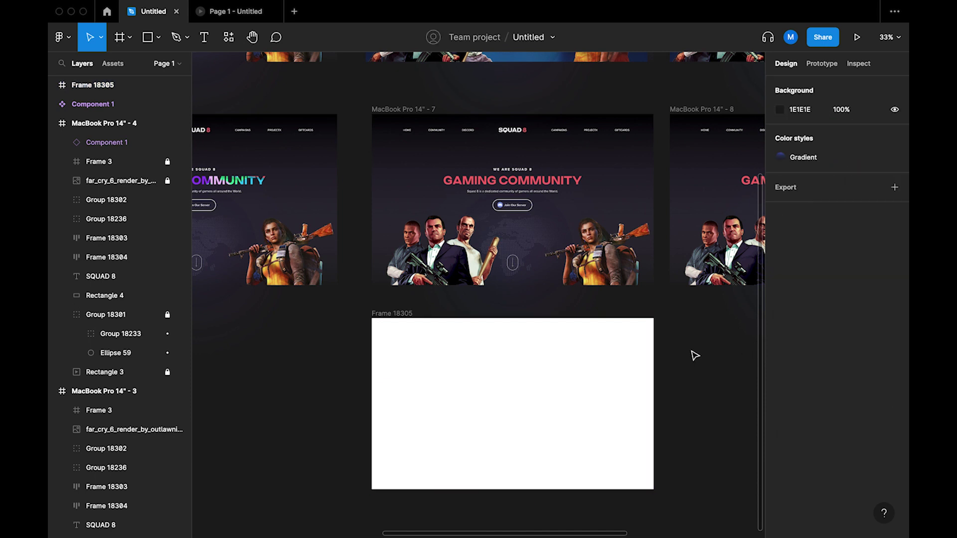
scroll(694, 355, down, 3)
- Rename the new frame to Video
click(388, 252)
double_click(389, 251)
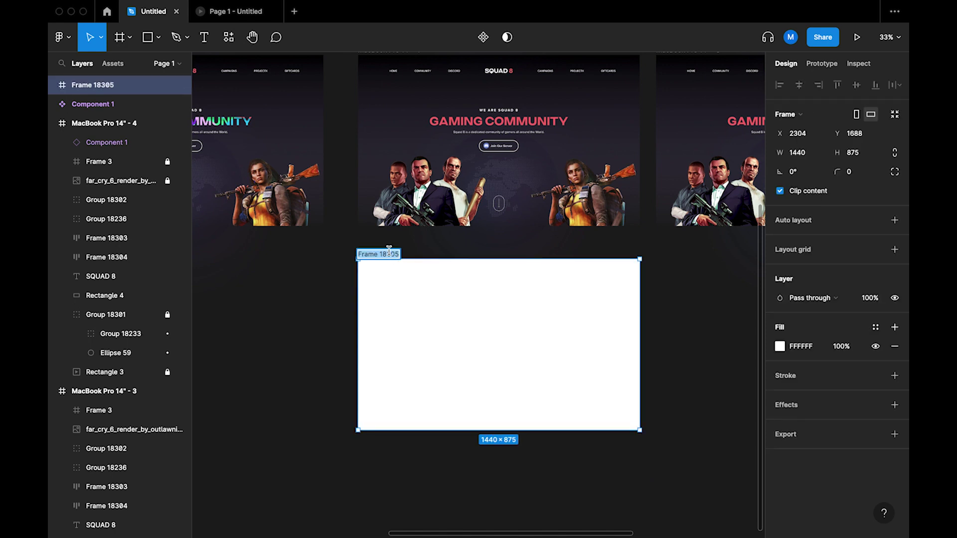
text(Video)
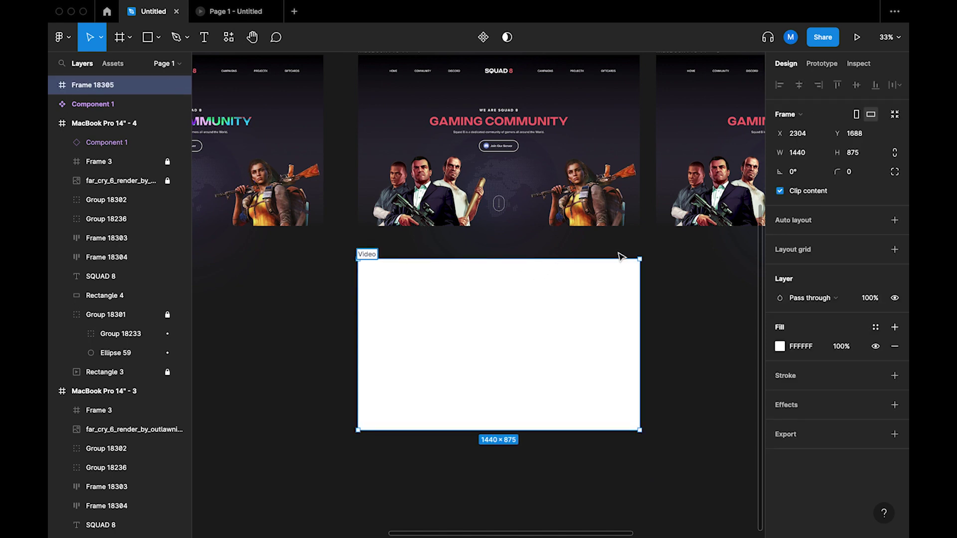
click(656, 262)
scroll(653, 261, down, 2)
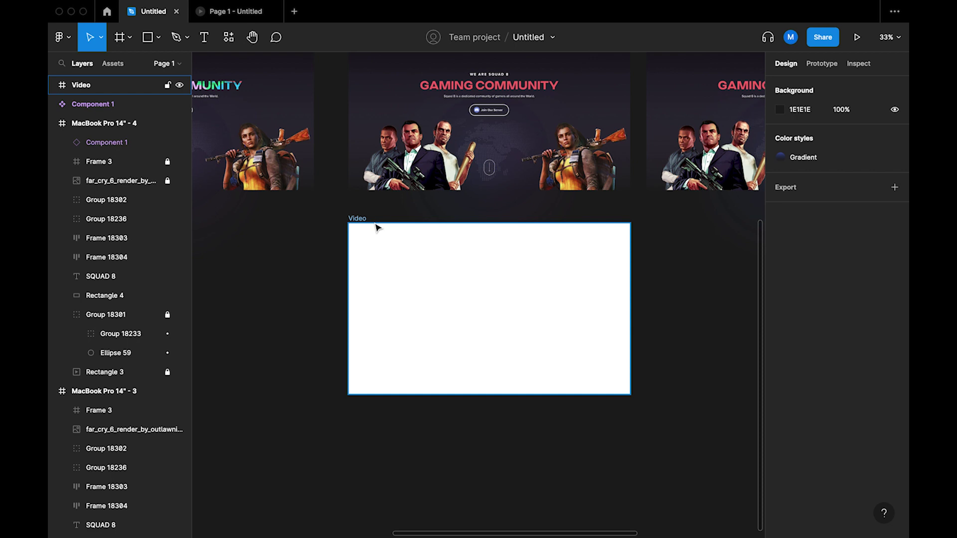
- Alt-drag the Video frame to duplicate it just below and rename the copy Mask
click(371, 224)
scroll(374, 225, down, 3)
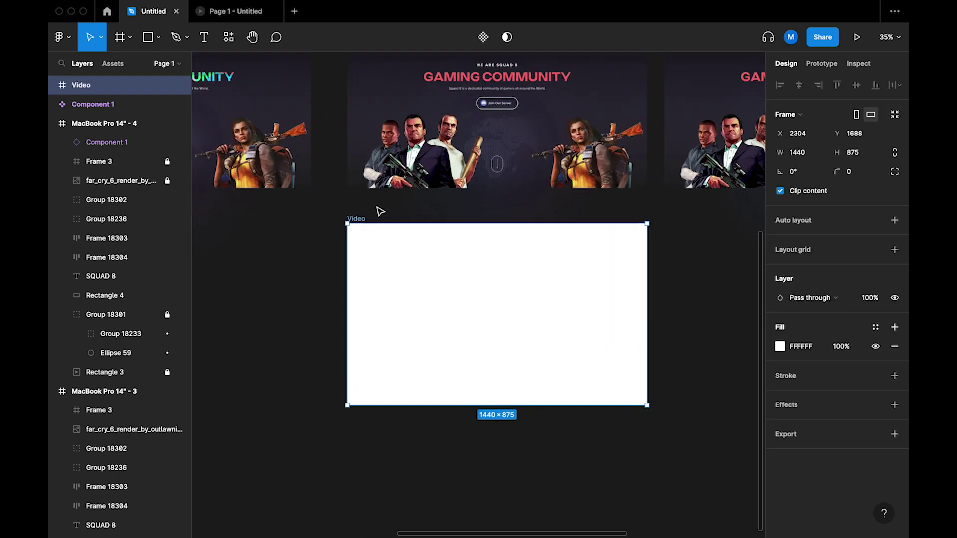
click(379, 212)
drag(369, 215, 368, 373)
scroll(651, 310, down, 2)
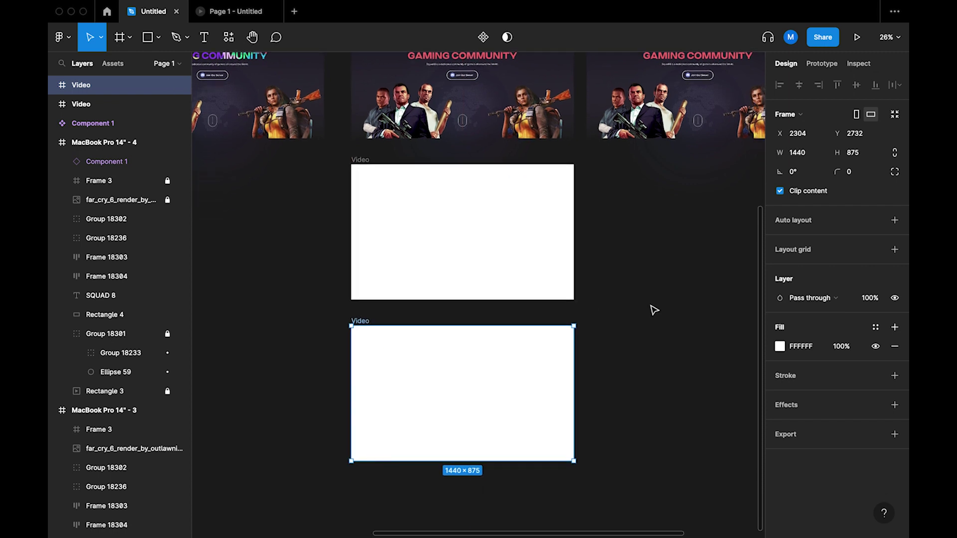
click(651, 310)
scroll(419, 353, up, 3)
click(293, 299)
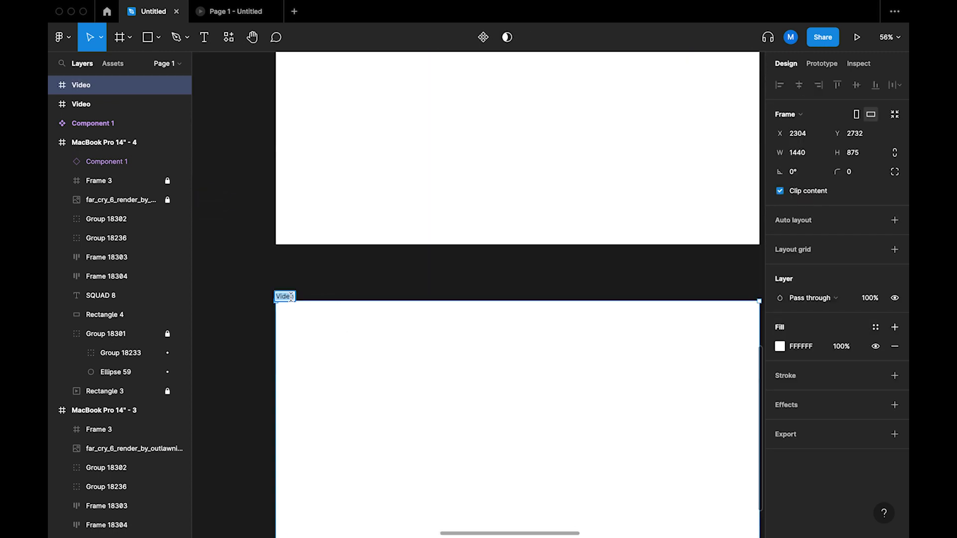
click(390, 272)
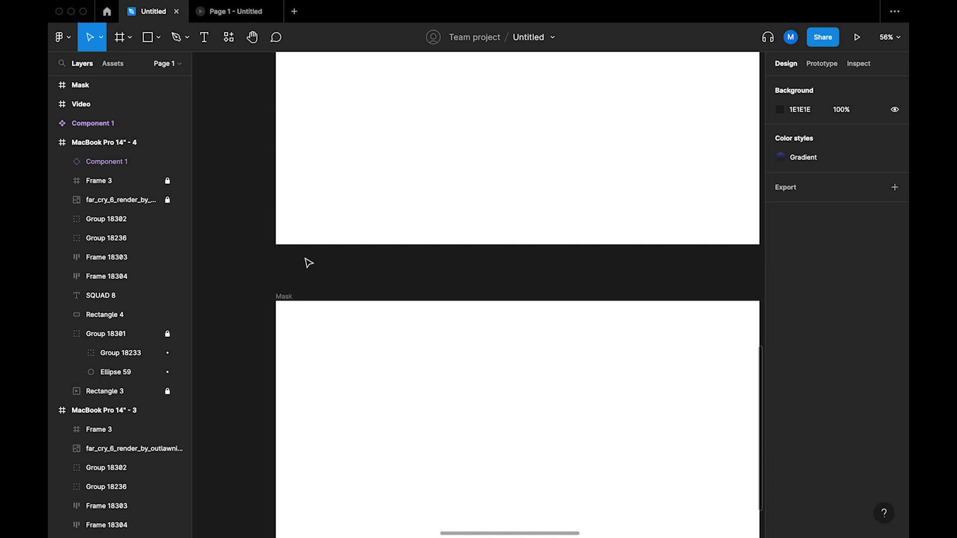
scroll(308, 262, down, 3)
- Fill the Mask frame with the Gradient colour style
click(352, 309)
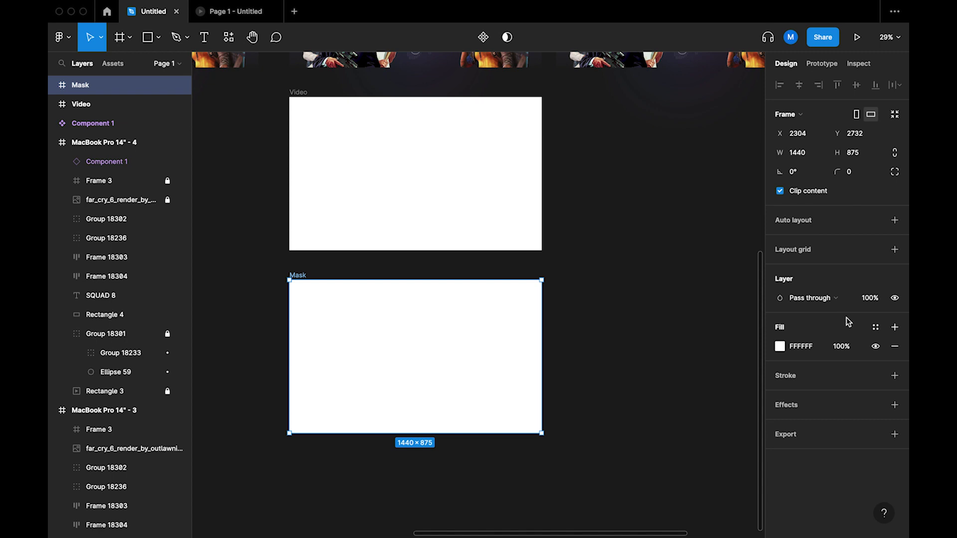
click(876, 328)
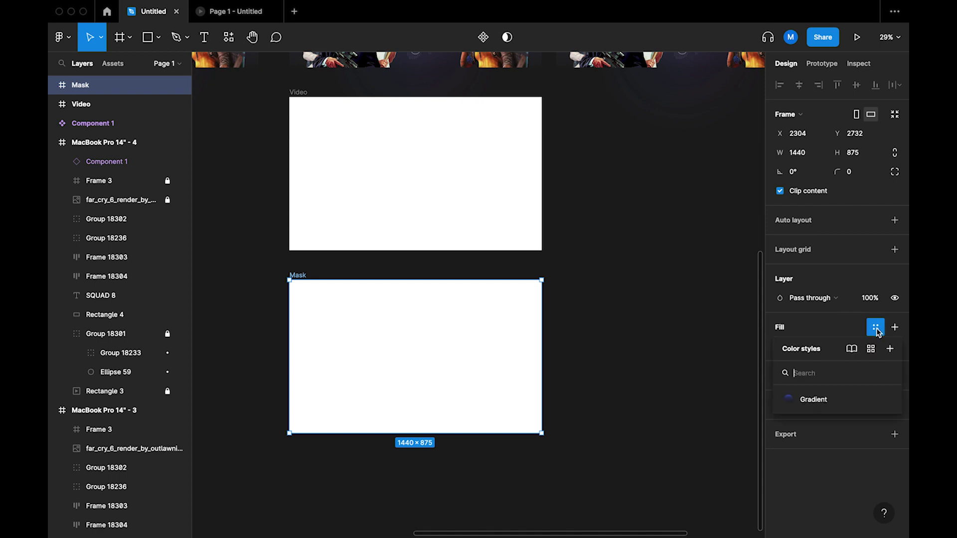
click(788, 400)
click(609, 285)
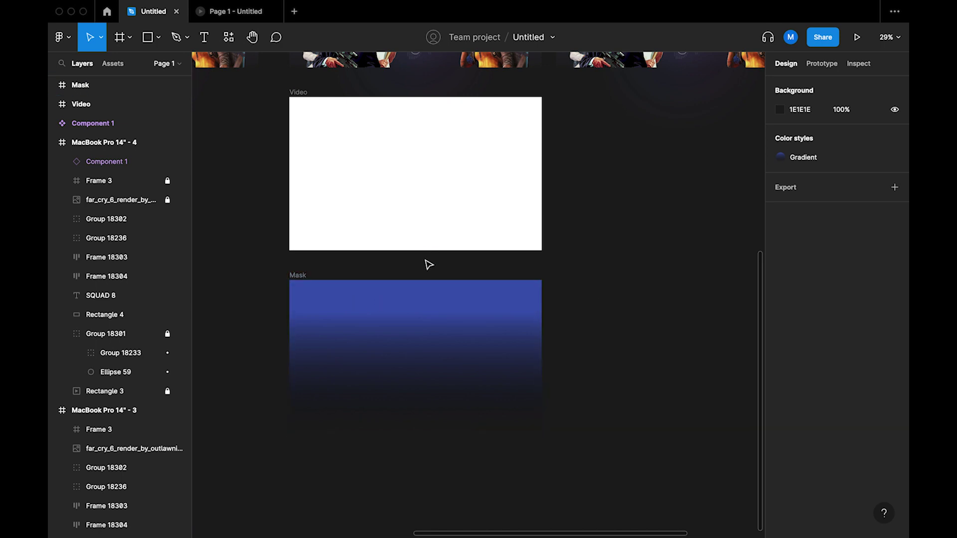
scroll(425, 261, down, 3)
scroll(383, 191, up, 4)
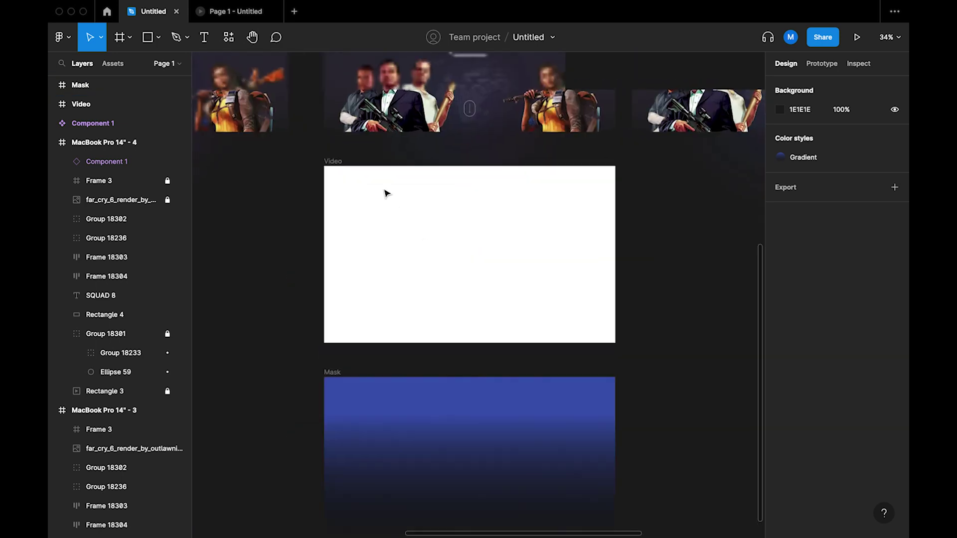
- Change the Video frame's fill type to Video
click(344, 161)
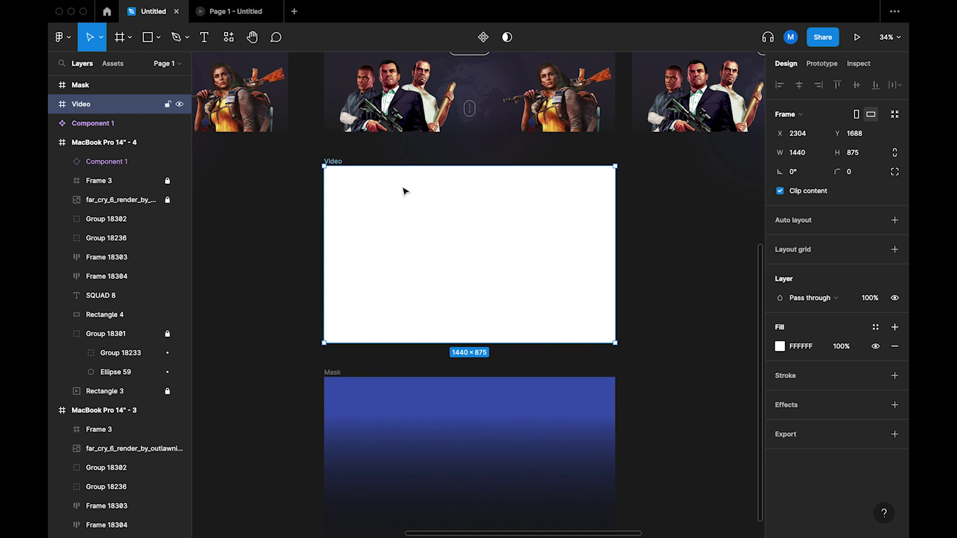
click(780, 346)
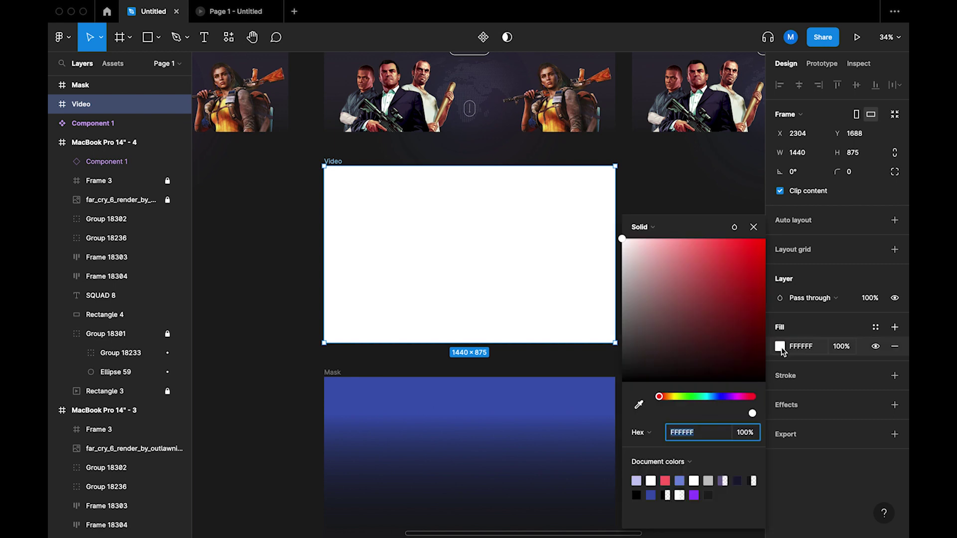
click(659, 225)
click(655, 313)
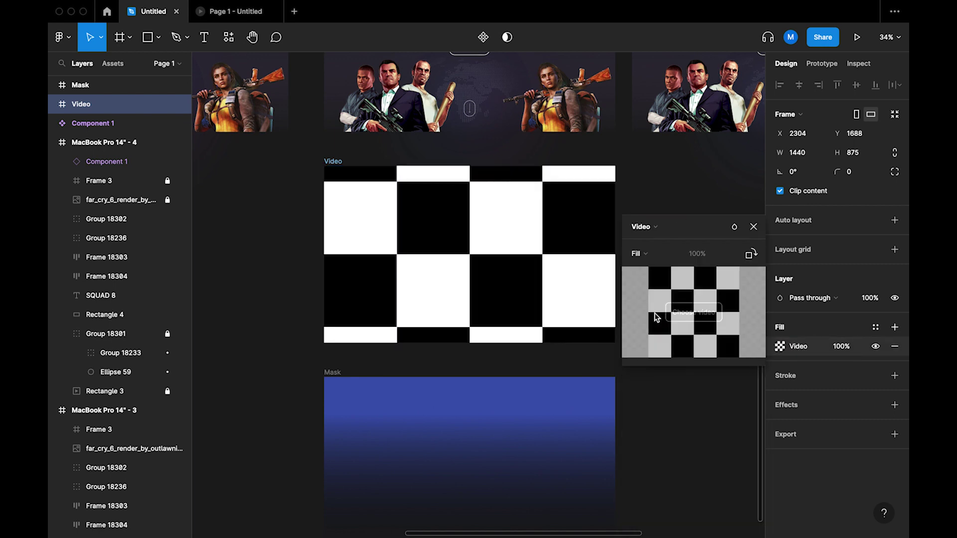
- Load 9Untitled.mp4 from Video Backgrounds > Cropped as the frame's video fill
click(699, 312)
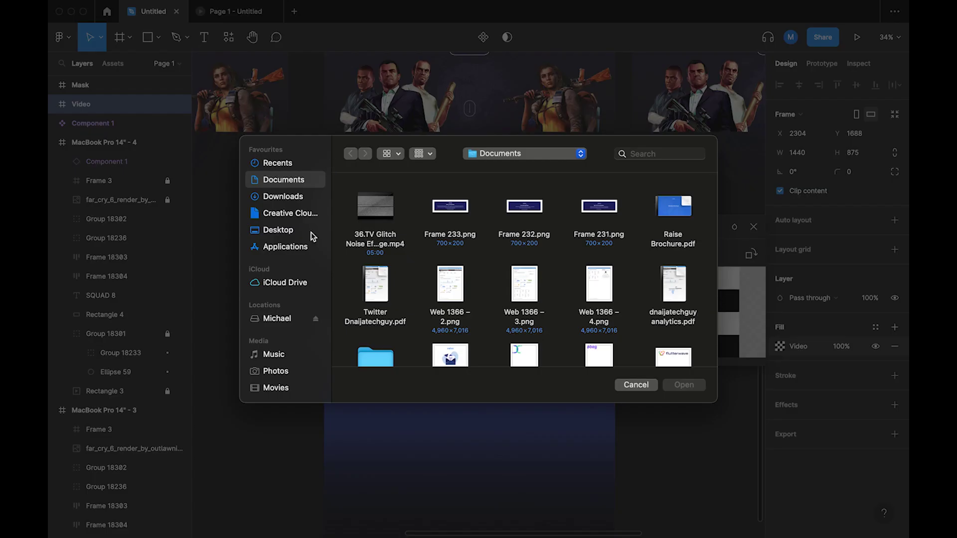
click(277, 320)
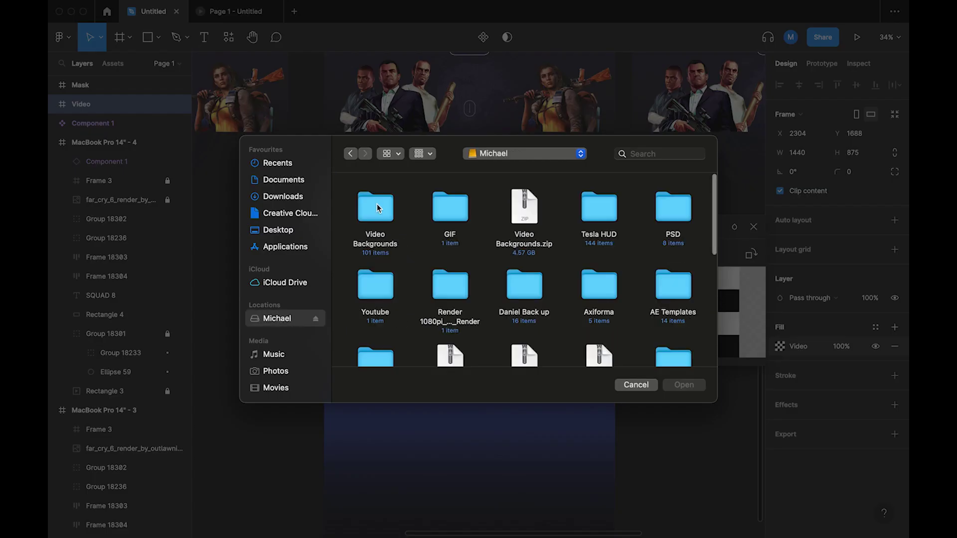
double_click(378, 208)
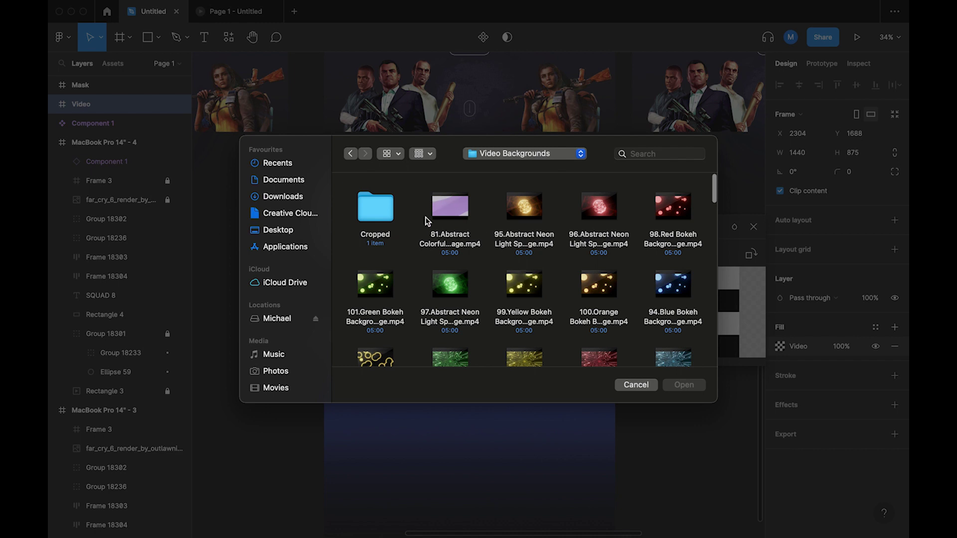
scroll(546, 300, down, 10)
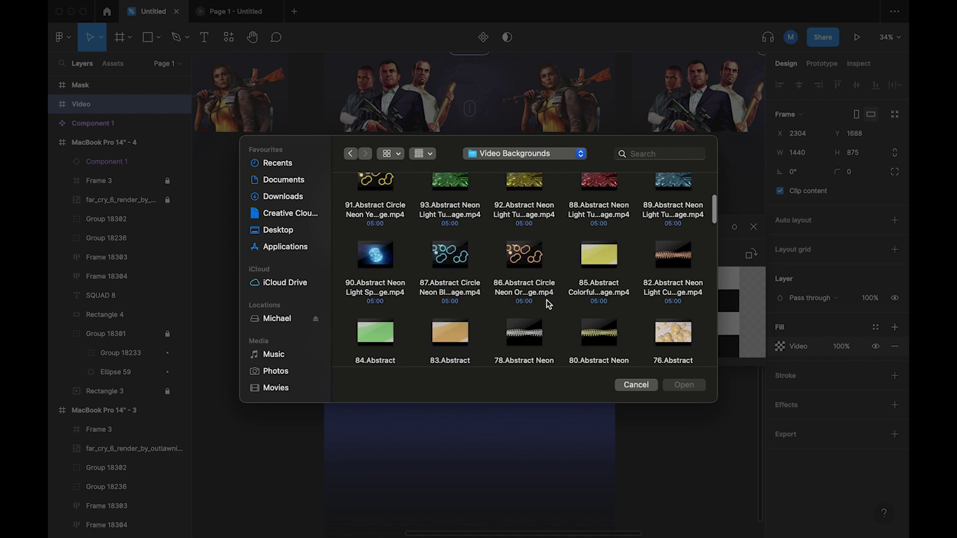
scroll(546, 300, down, 5)
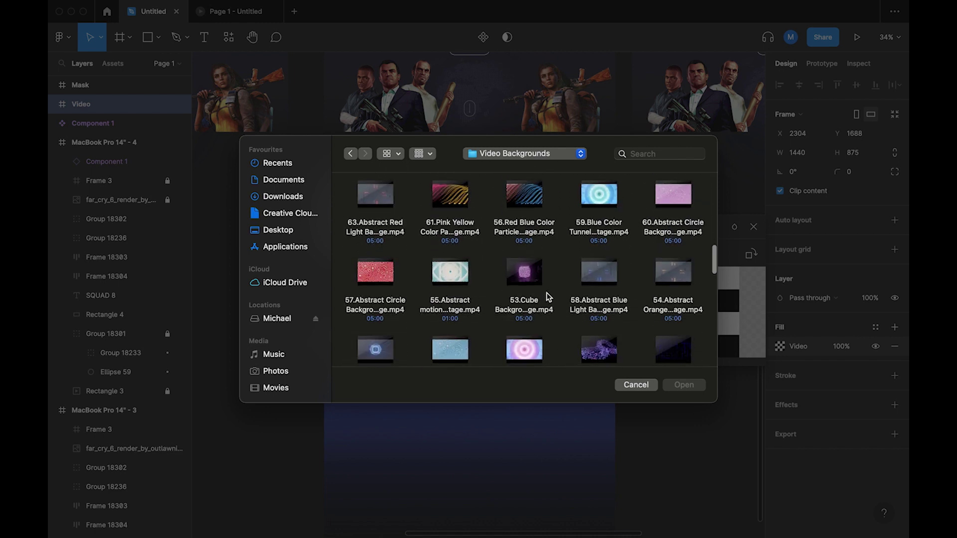
scroll(548, 297, up, 15)
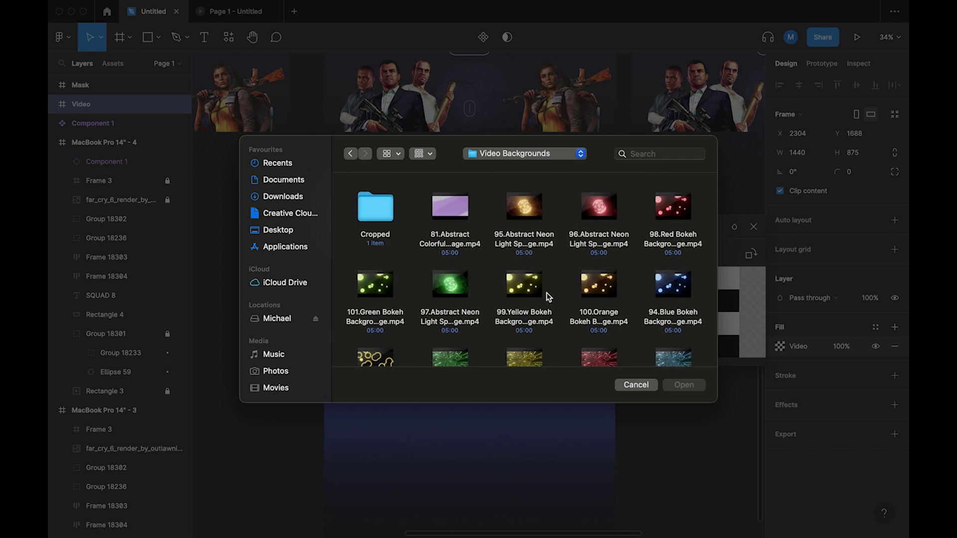
double_click(380, 207)
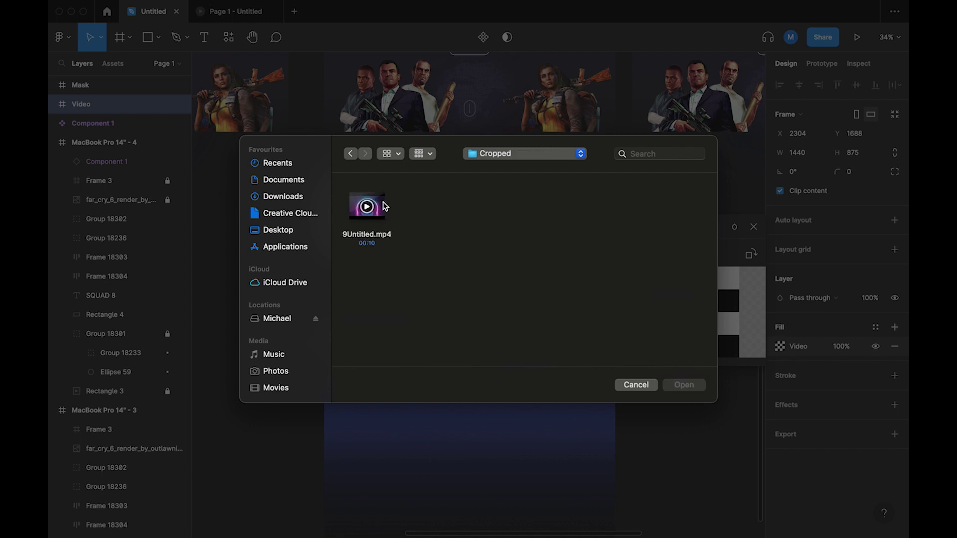
click(382, 202)
click(679, 386)
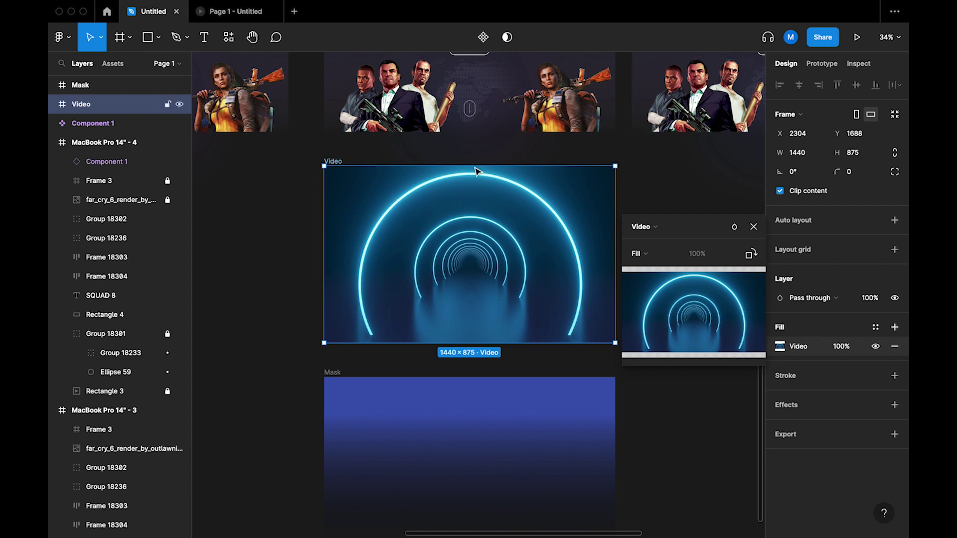
- Drag the Mask frame onto the Video frame to nest it inside
click(693, 190)
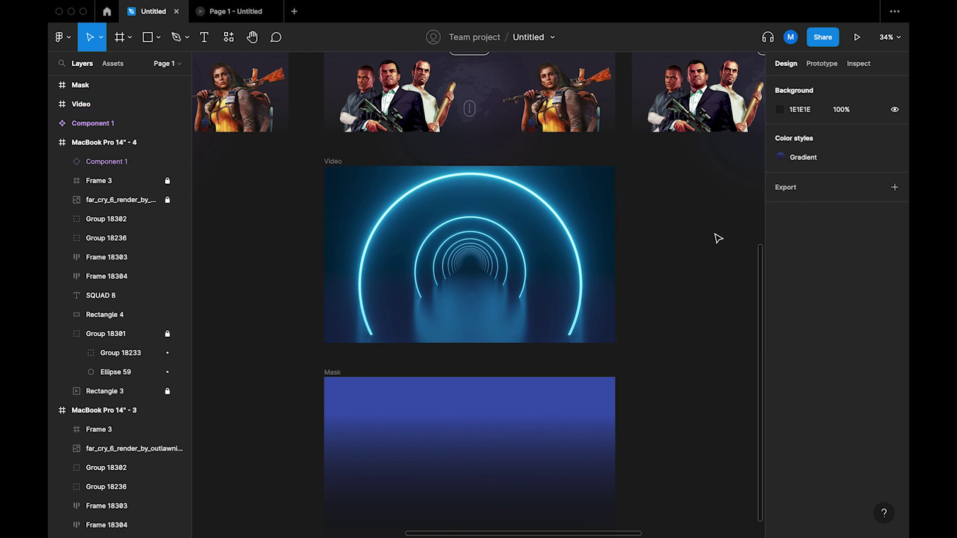
scroll(637, 274, down, 3)
scroll(496, 327, up, 2)
scroll(642, 336, right, 2)
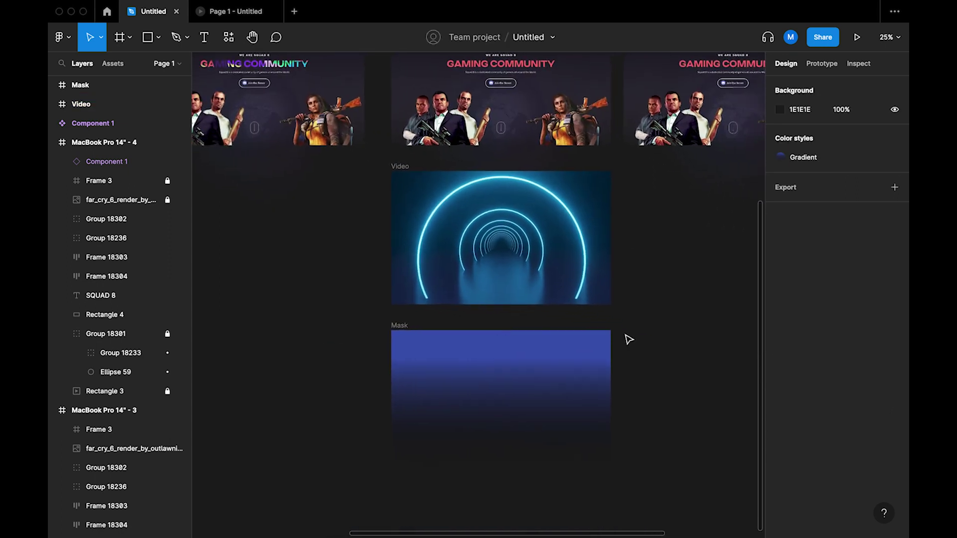
scroll(398, 301, up, 3)
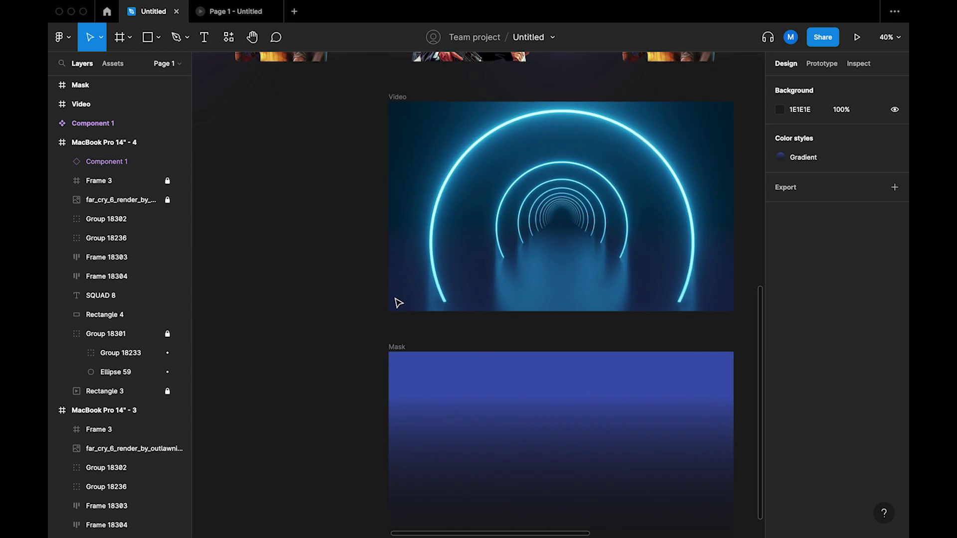
scroll(405, 292, up, 2)
scroll(418, 278, down, 1)
scroll(483, 380, down, 3)
click(427, 395)
drag(432, 393, 445, 204)
click(658, 281)
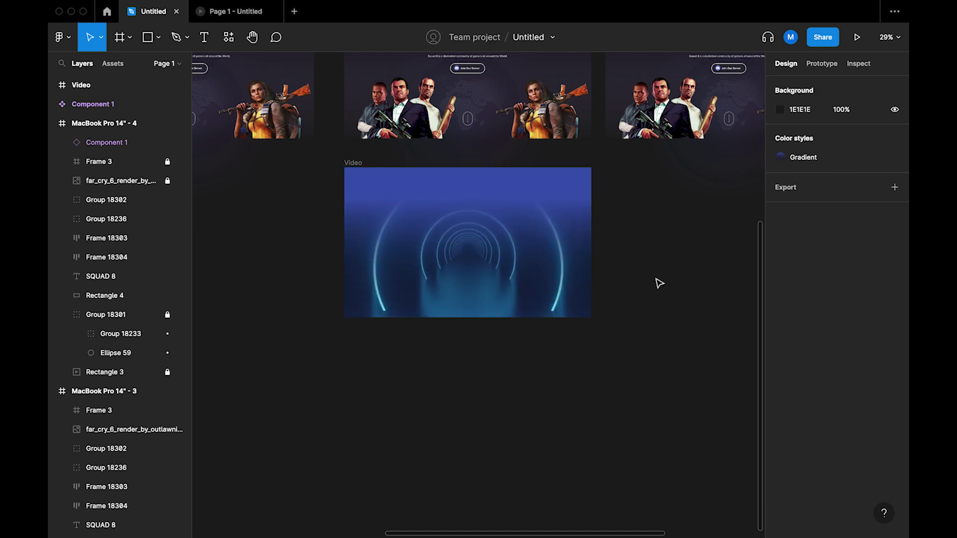
- Select the Video frame with its Mask and group them with Cmd+G as Group 18303
scroll(659, 283, up, 1)
scroll(605, 306, down, 5)
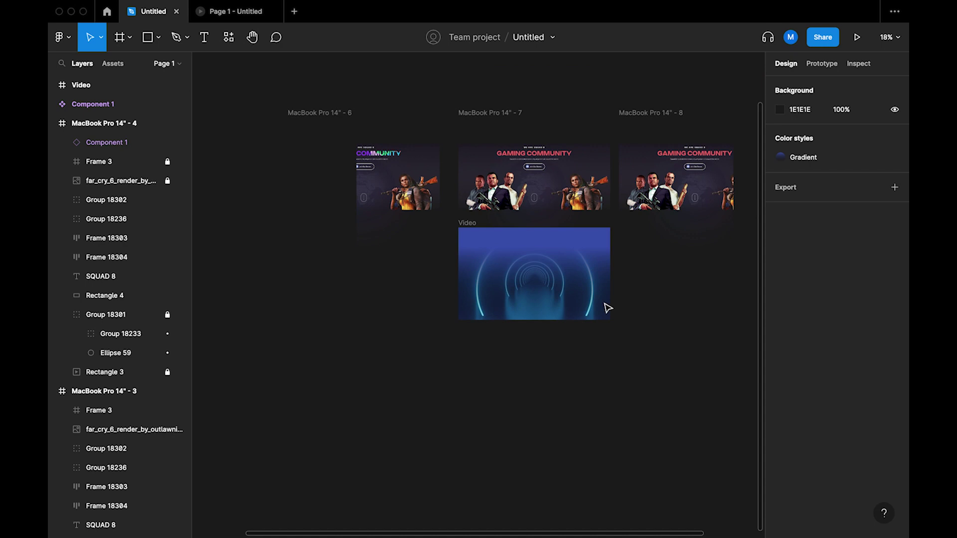
scroll(543, 305, up, 2)
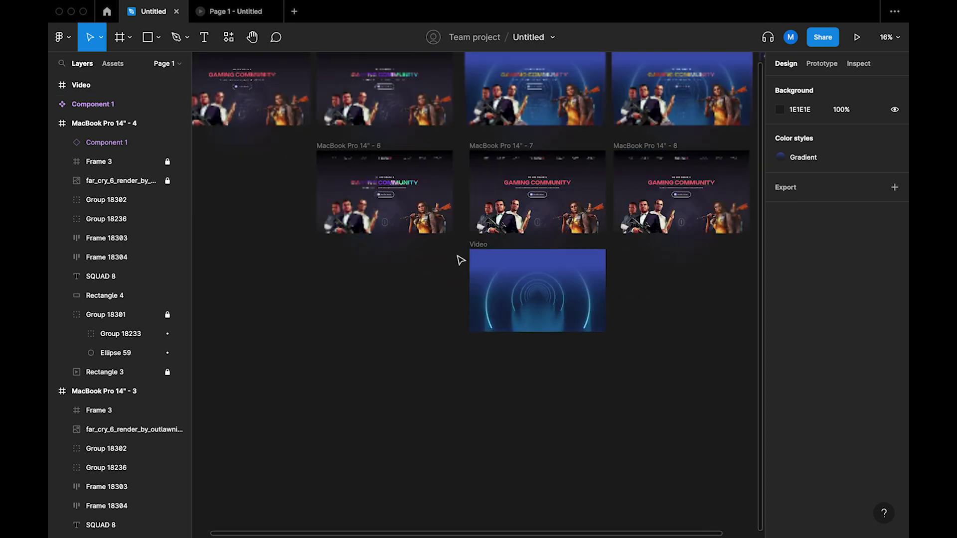
drag(459, 244, 604, 343)
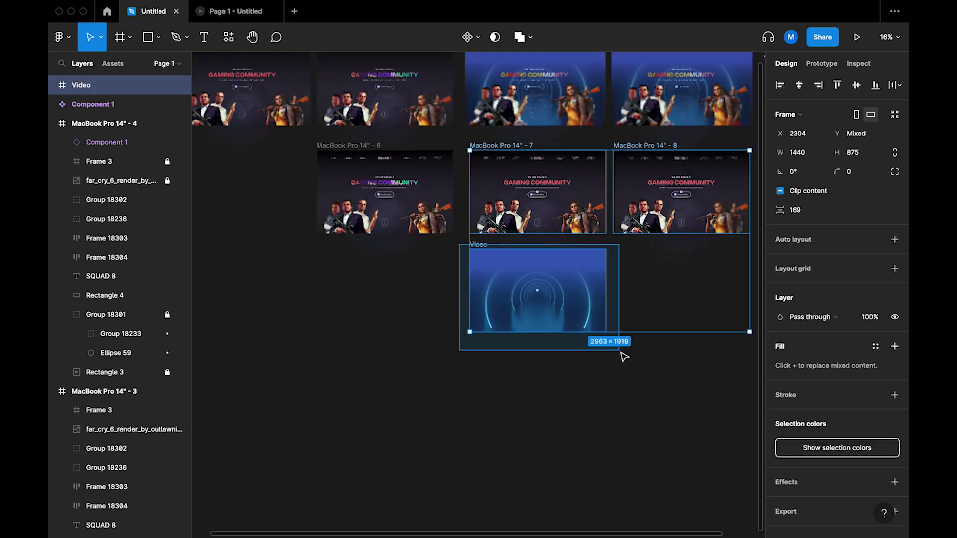
click(577, 399)
scroll(498, 314, up, 3)
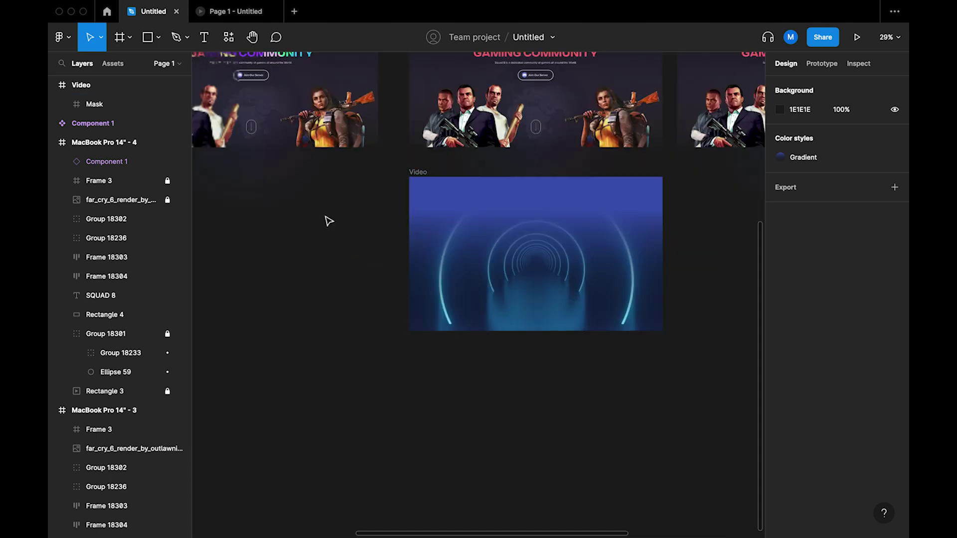
drag(399, 177, 641, 353)
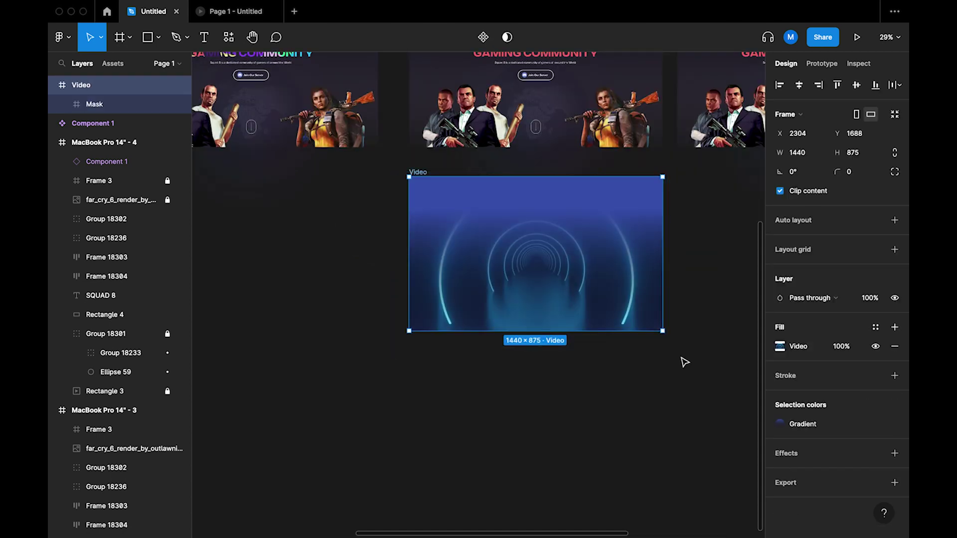
key(super+g)
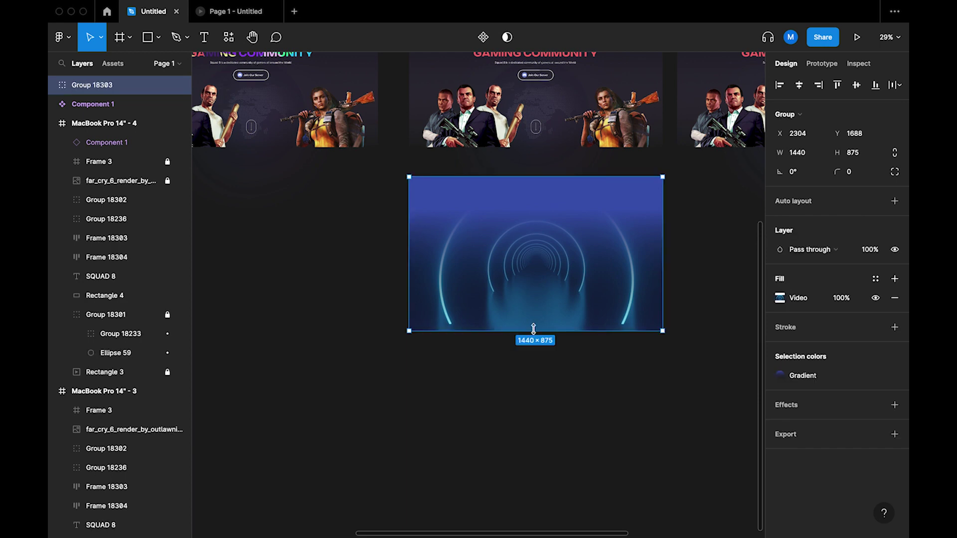
- Move Group 18303 into MacBook Pro 14" - 7 and send it to the back behind the hero content
scroll(534, 329, down, 3)
click(613, 346)
scroll(548, 239, right, 1)
scroll(474, 145, up, 3)
scroll(578, 213, up, 2)
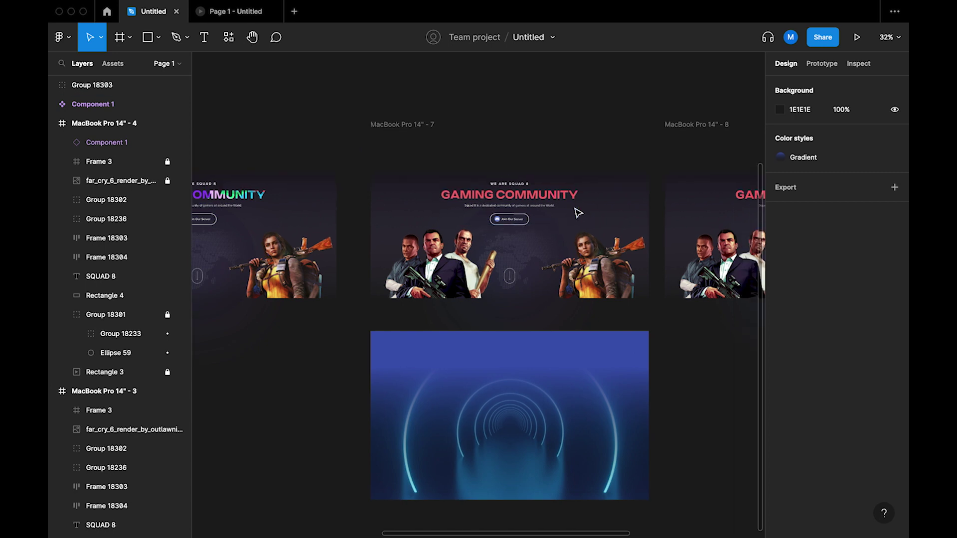
scroll(578, 214, down, 2)
click(555, 381)
scroll(556, 374, down, 1)
scroll(560, 335, up, 2)
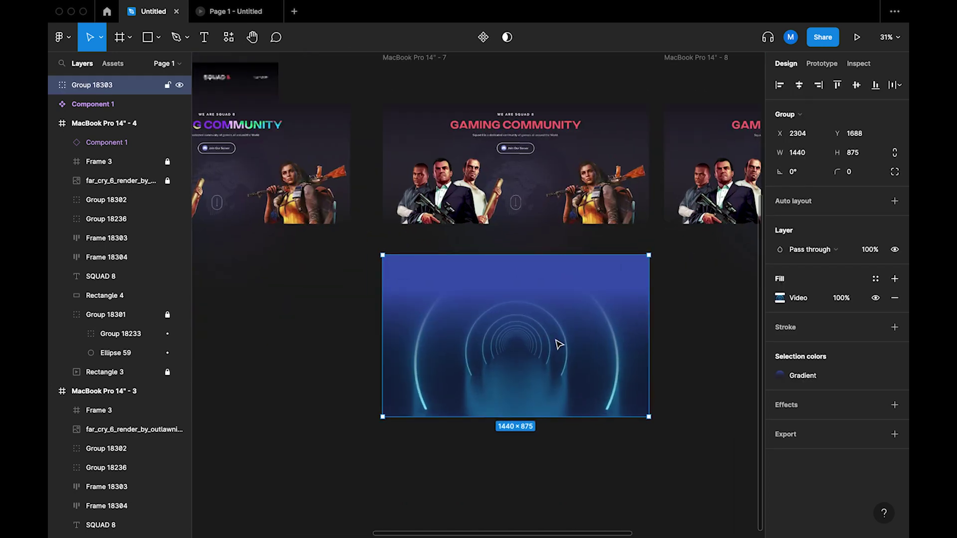
drag(559, 344, 560, 153)
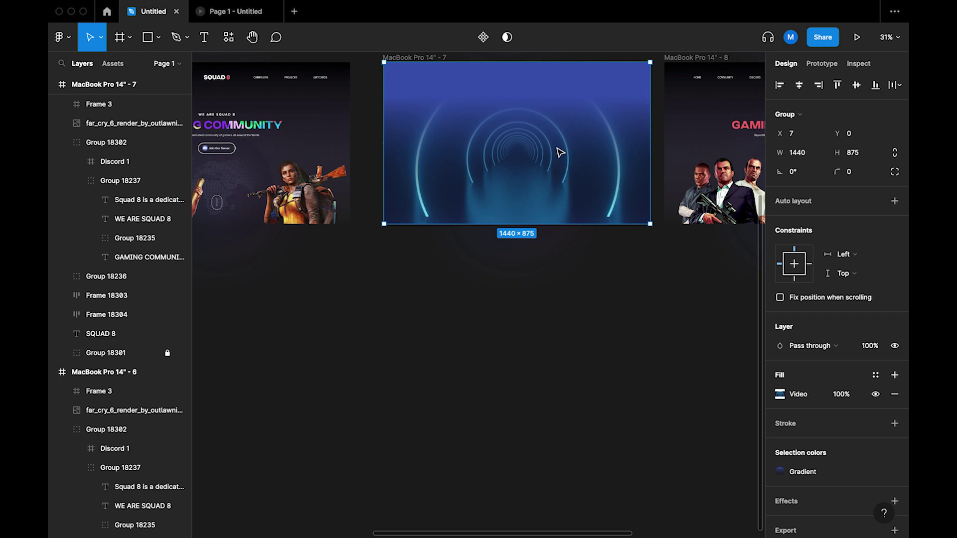
right_click(558, 151)
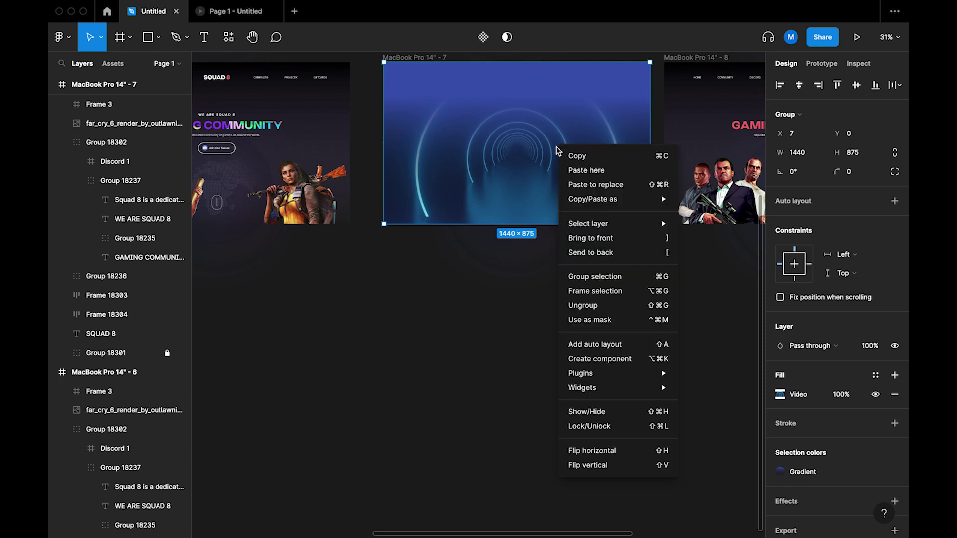
click(642, 252)
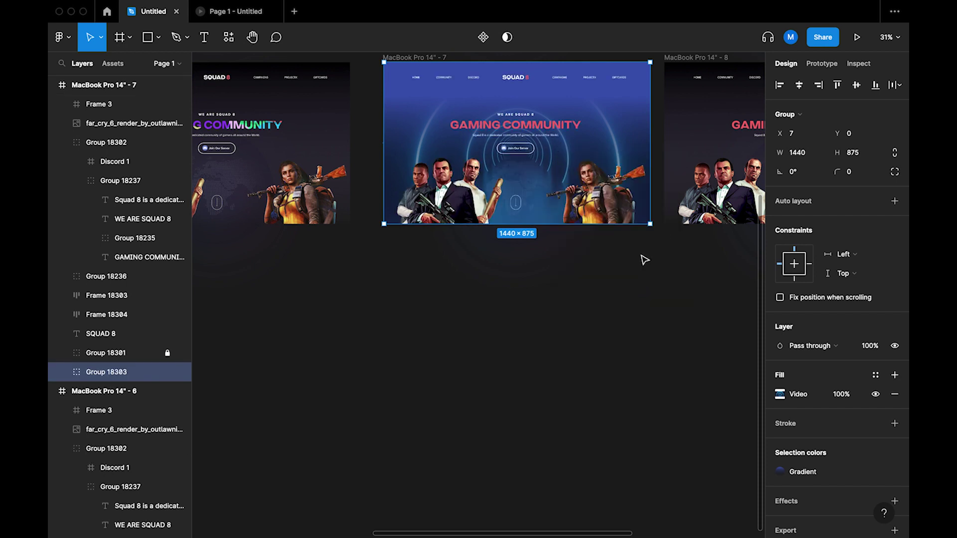
- Select the GAMING COMMUNITY heading and switch its fill type to Video
click(645, 260)
scroll(553, 123, up, 5)
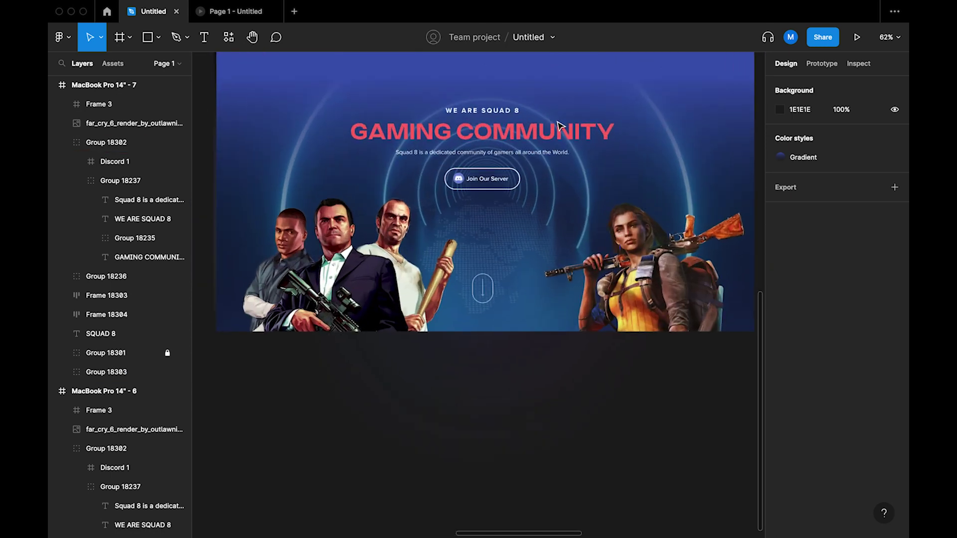
scroll(572, 130, left, 3)
scroll(572, 131, up, 2)
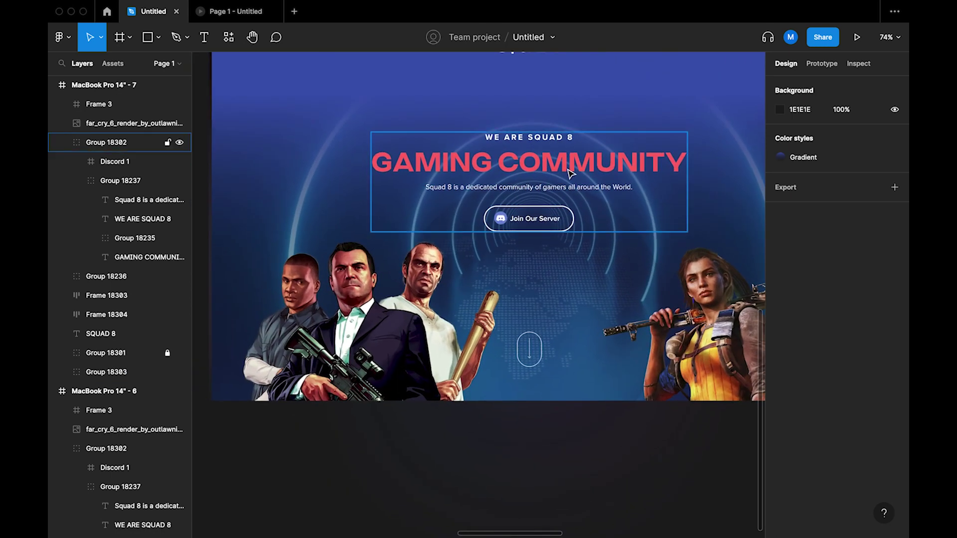
super+click(571, 172)
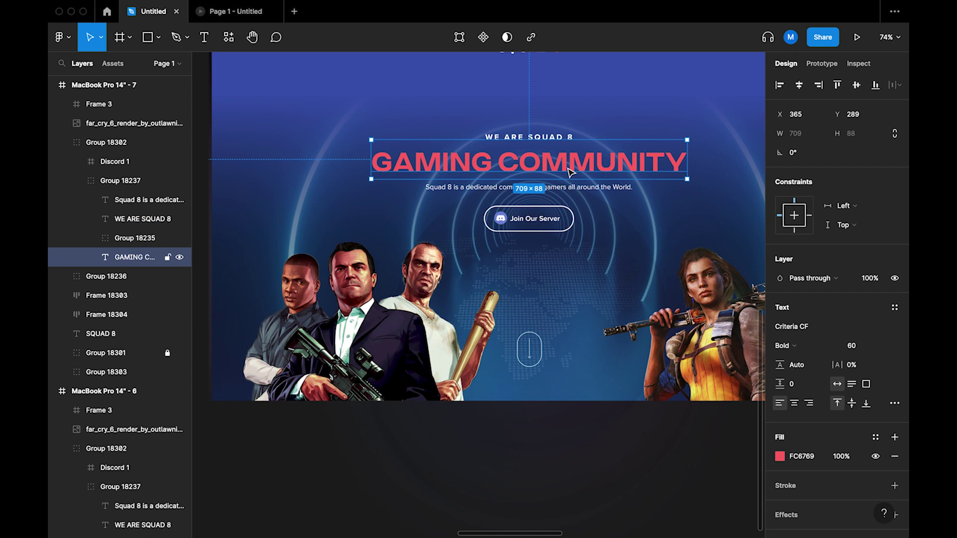
click(779, 456)
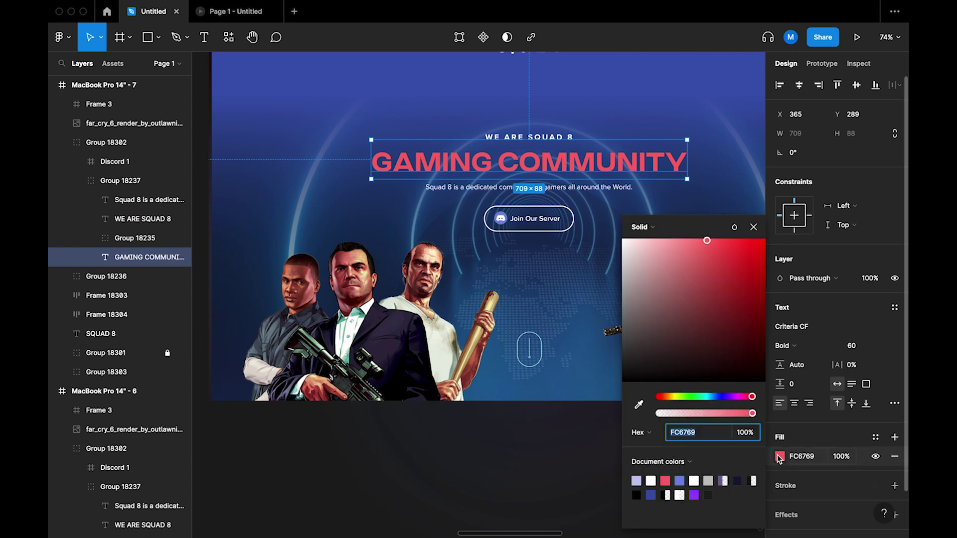
click(678, 229)
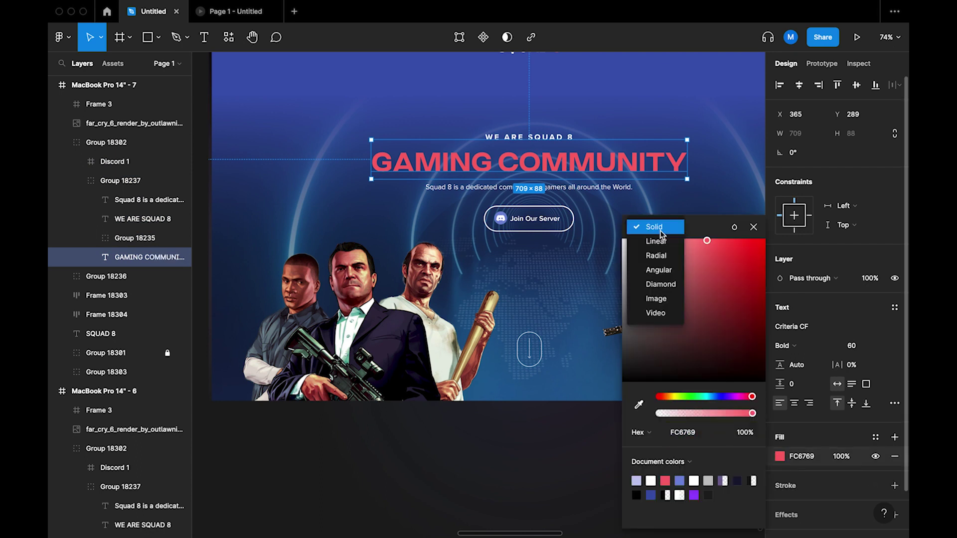
click(658, 313)
- Search the Video Backgrounds folder for the hexagon background clip and load it into the fill
click(694, 314)
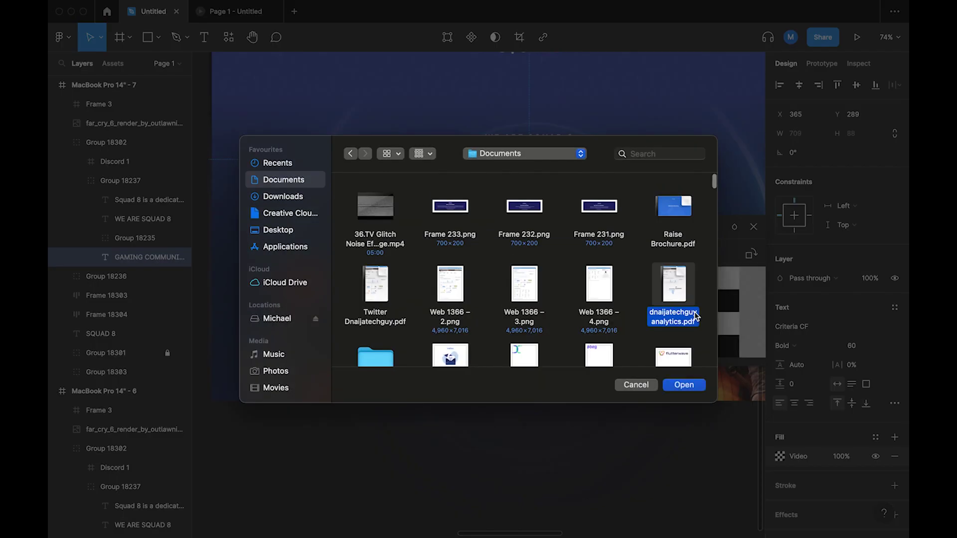
click(293, 317)
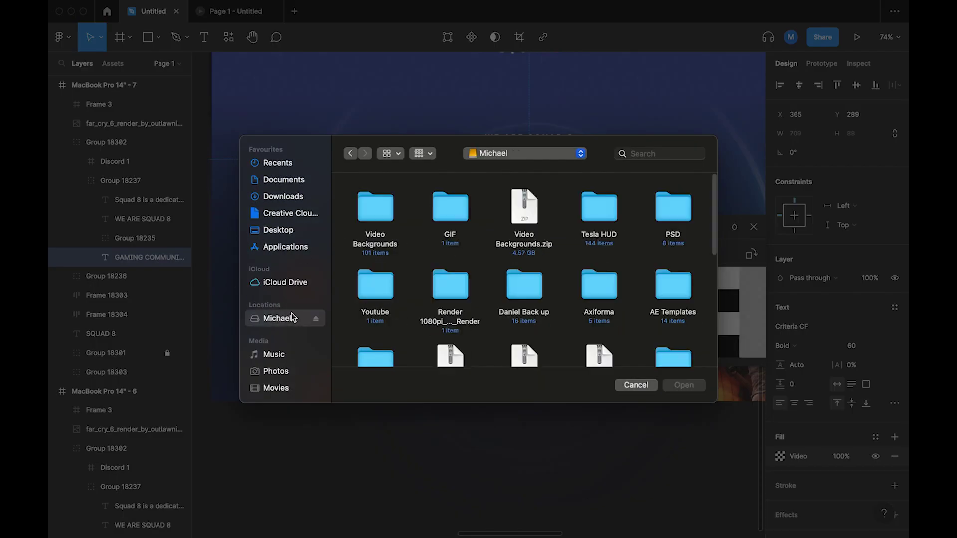
double_click(363, 207)
scroll(481, 263, down, 5)
scroll(482, 264, down, 2)
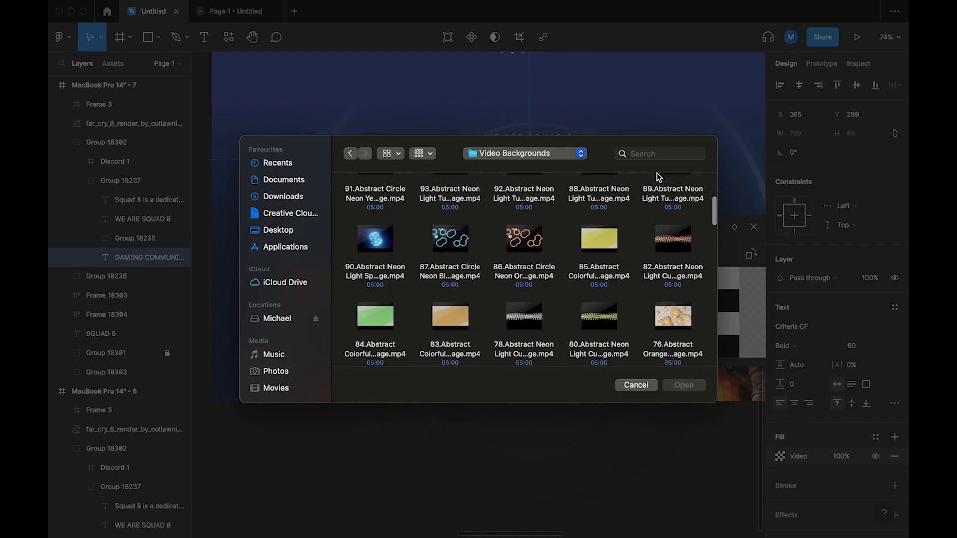
click(663, 154)
text(c)
text(4)
key(BackSpace)
key(BackSpace)
text(14)
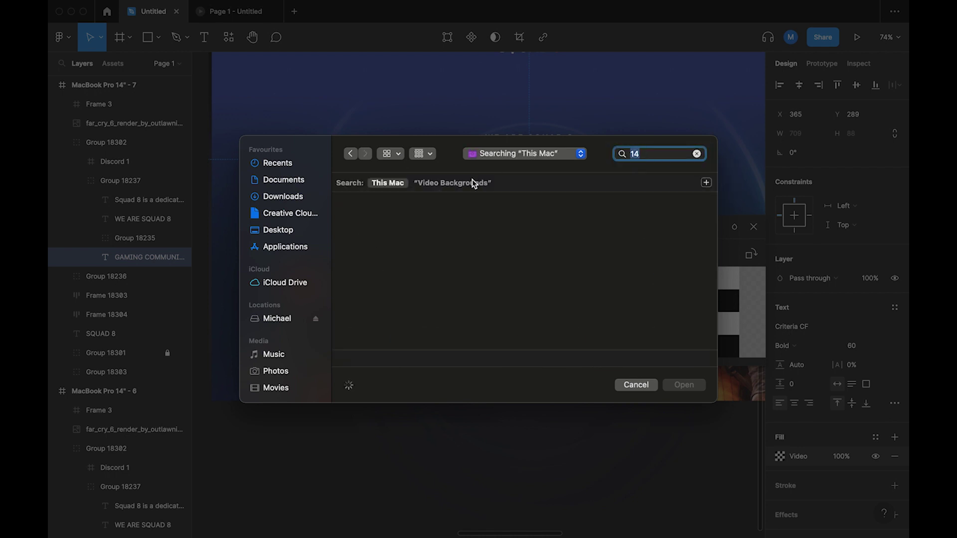
click(467, 183)
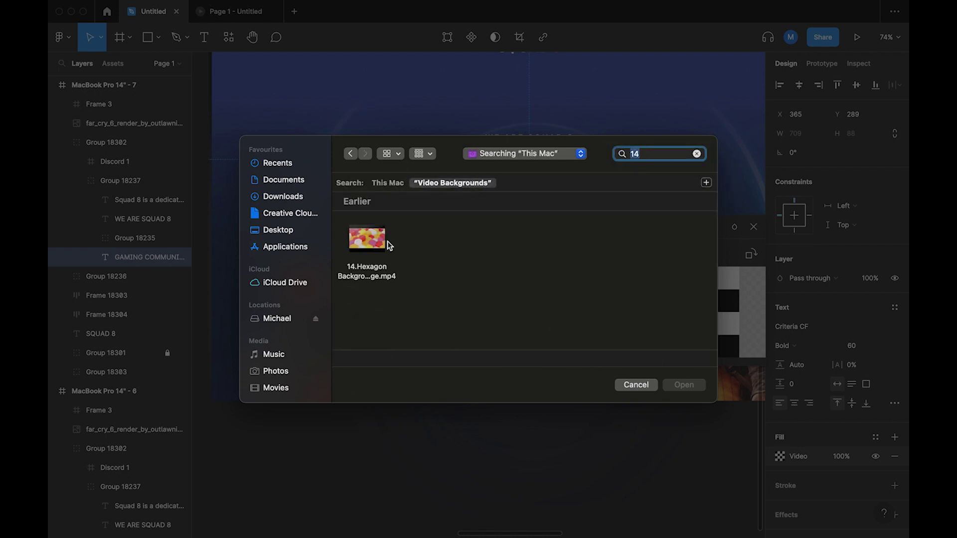
click(380, 252)
double_click(379, 252)
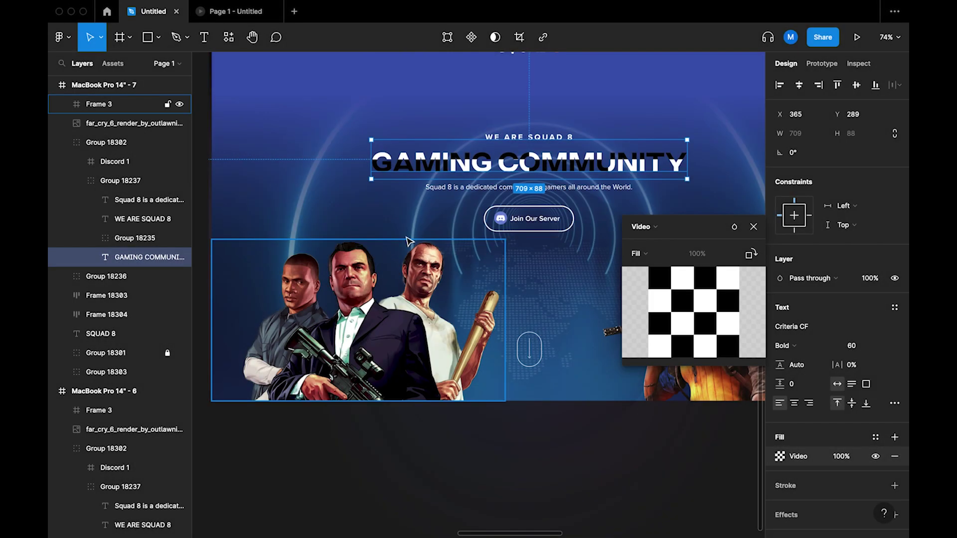
- Close the video fill popup and drag Group 18303 until it snaps to X 0
click(753, 226)
scroll(635, 204, down, 5)
click(640, 291)
click(701, 361)
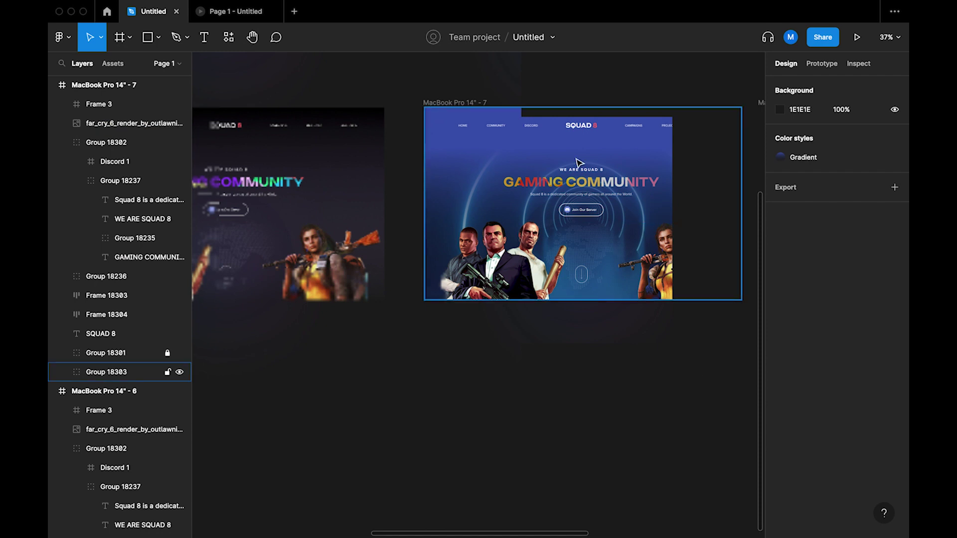
scroll(580, 157, up, 3)
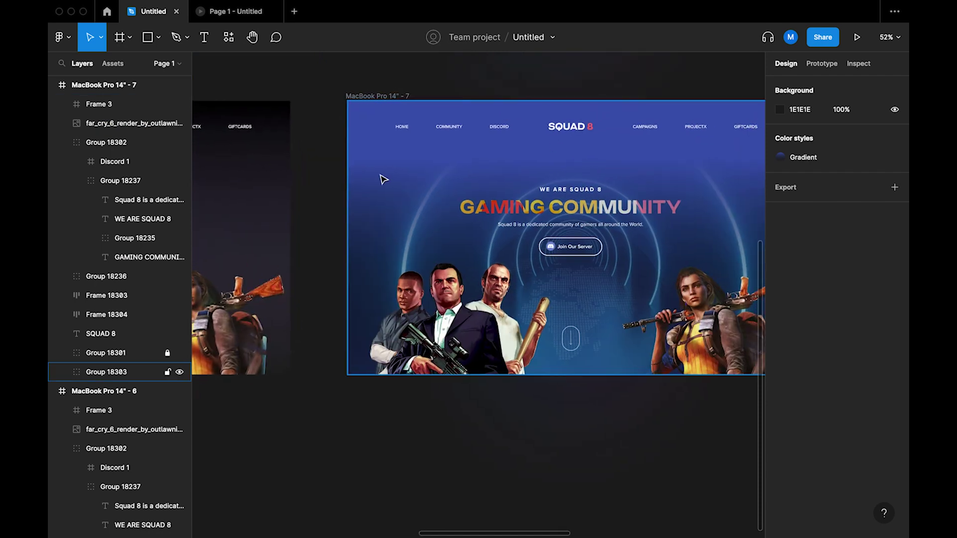
scroll(328, 162, up, 2)
scroll(344, 150, up, 4)
click(431, 187)
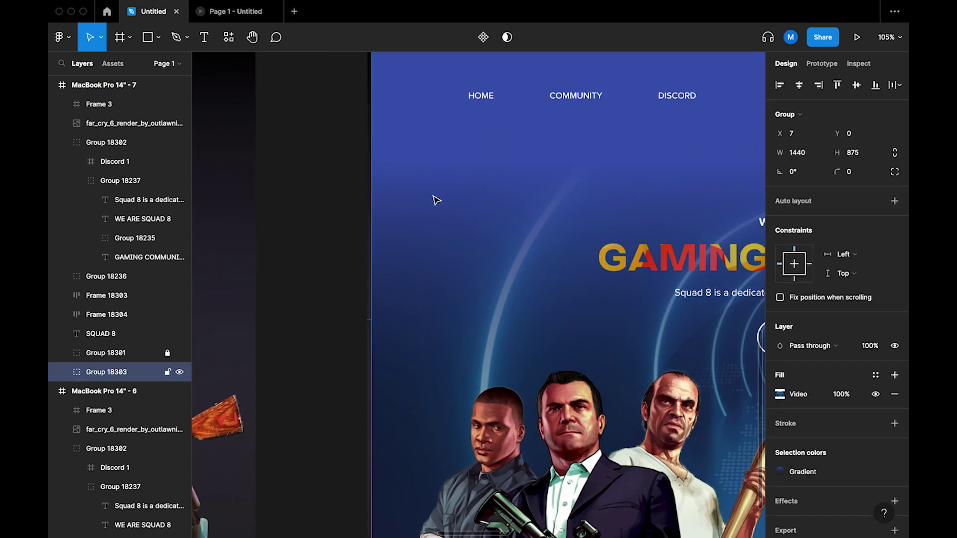
mouse_move(435, 201)
mouse_down()
mouse_move(423, 200)
mouse_move(433, 201)
mouse_up()
- Select the MacBook Pro 14" - 7 frame
scroll(434, 201, down, 5)
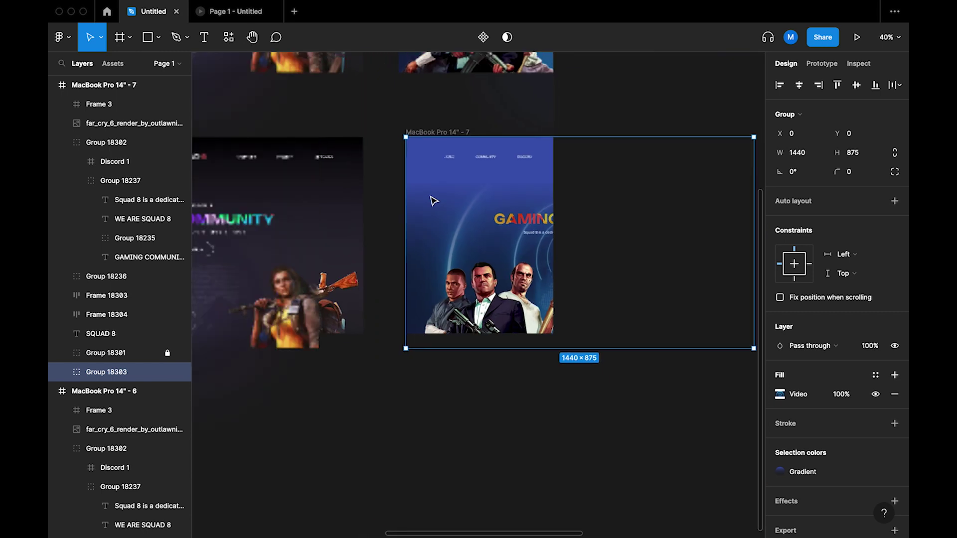
scroll(433, 201, right, 3)
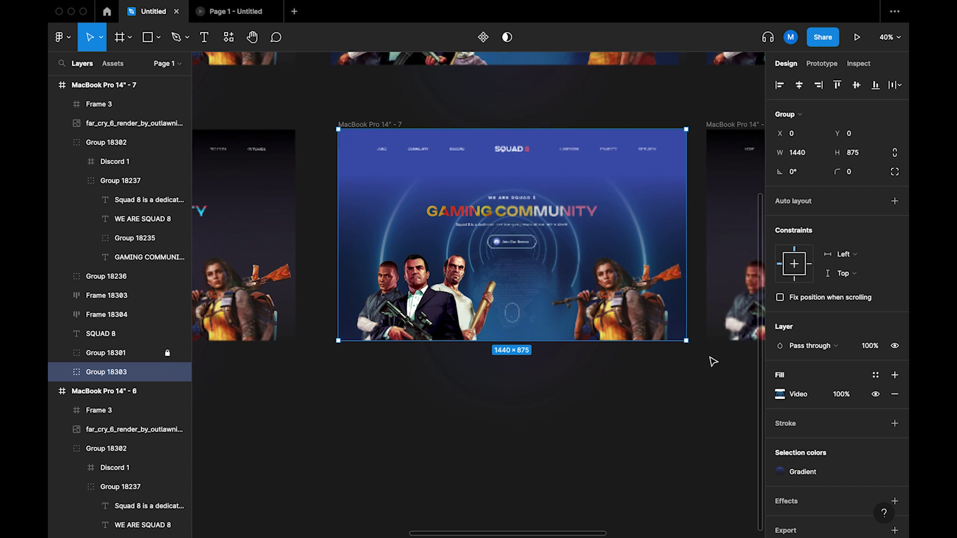
click(670, 404)
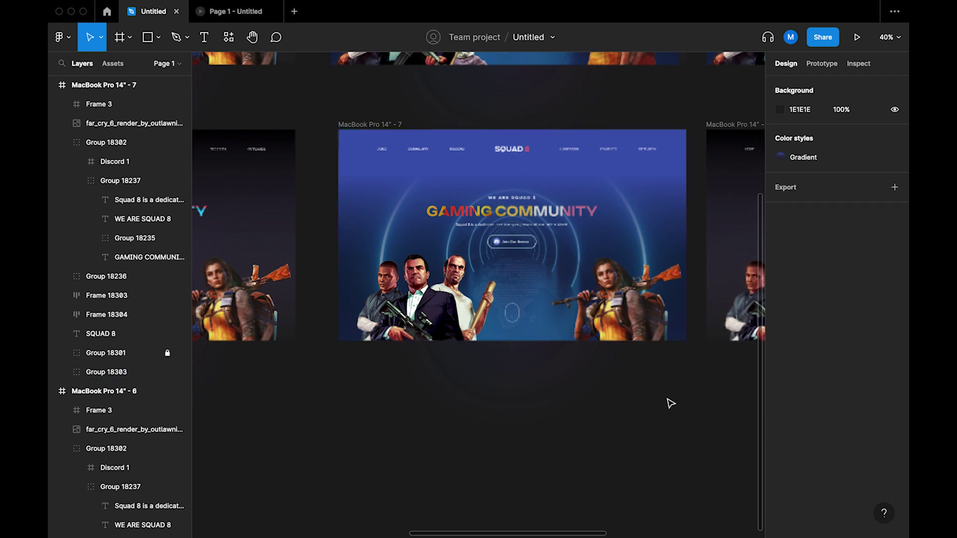
click(381, 125)
- Present the prototype to watch the animated video backgrounds, then reopen it in the editor
click(856, 37)
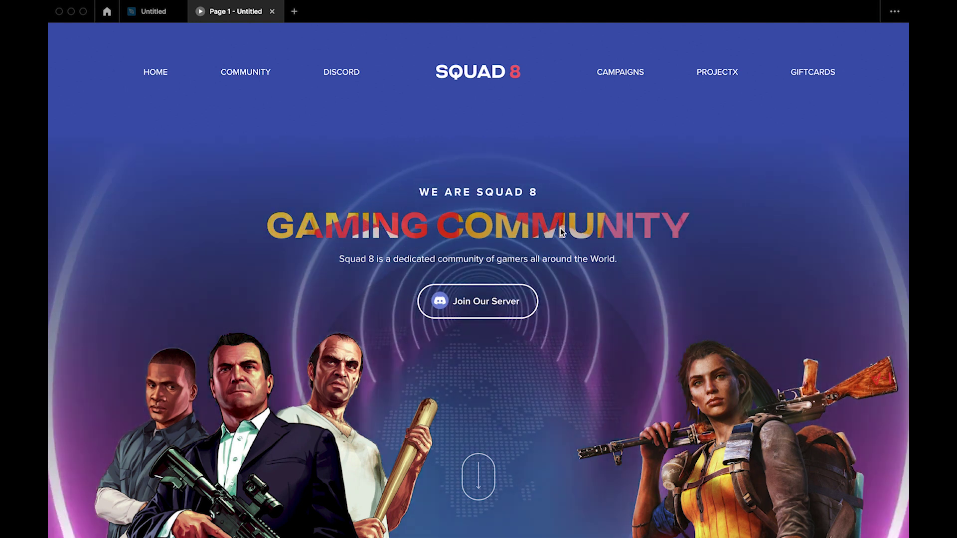
mouse_move(504, 43)
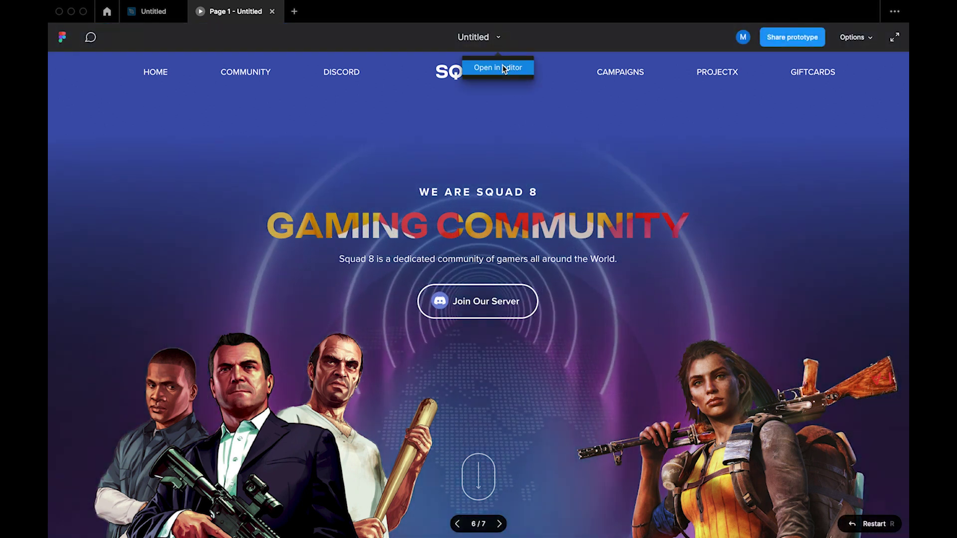
click(493, 39)
- Delete the old dark MacBook Pro 14" - 8 frame
click(530, 122)
scroll(527, 113, down, 5)
scroll(529, 114, right, 5)
scroll(529, 114, up, 1)
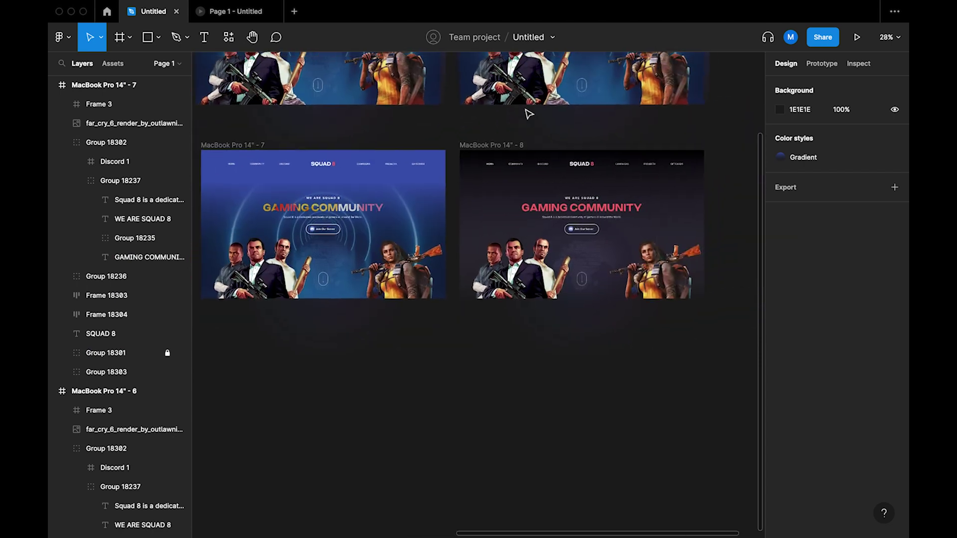
scroll(486, 136, up, 5)
scroll(380, 226, left, 2)
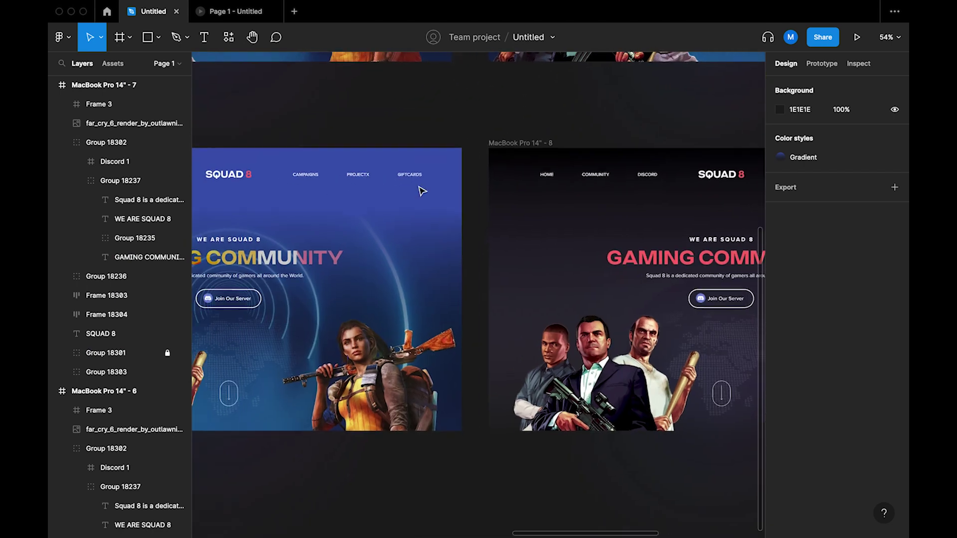
scroll(443, 173, down, 5)
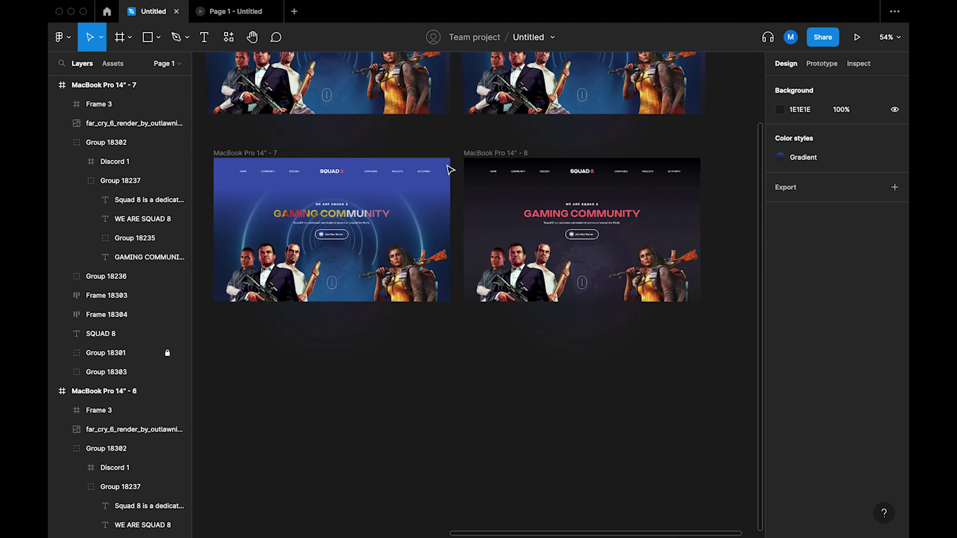
click(486, 156)
key(Delete)
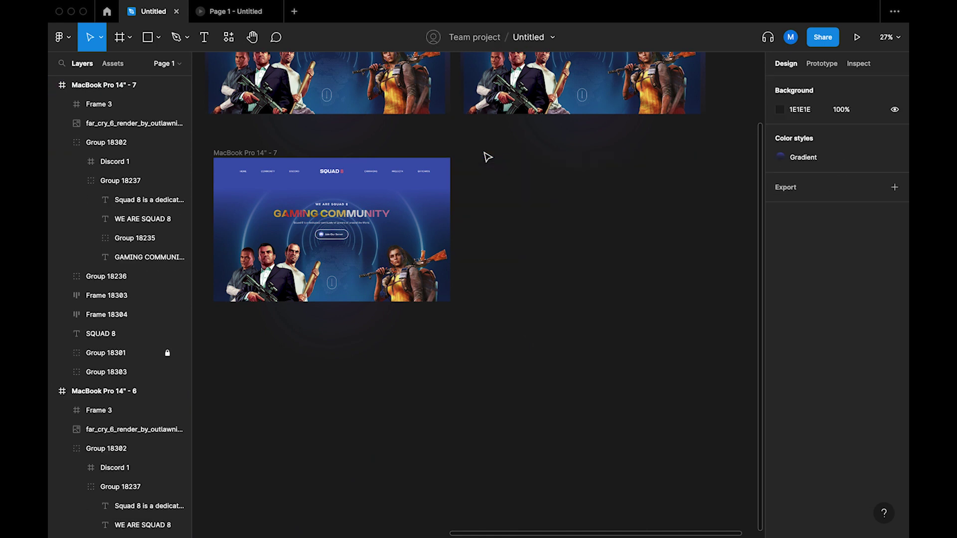
- Duplicate the MacBook Pro 14" - 7 frame and line the copy up beside it
click(260, 153)
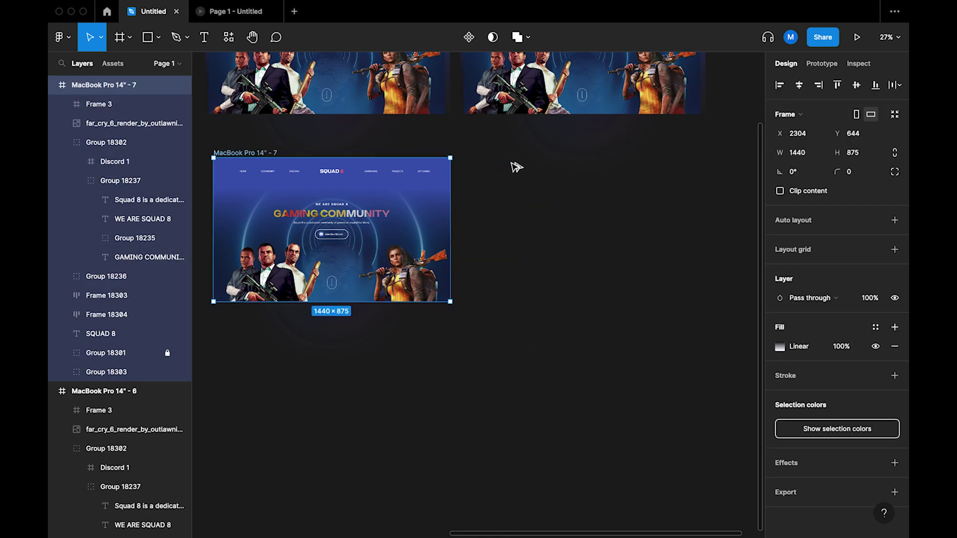
key(ctrl+d)
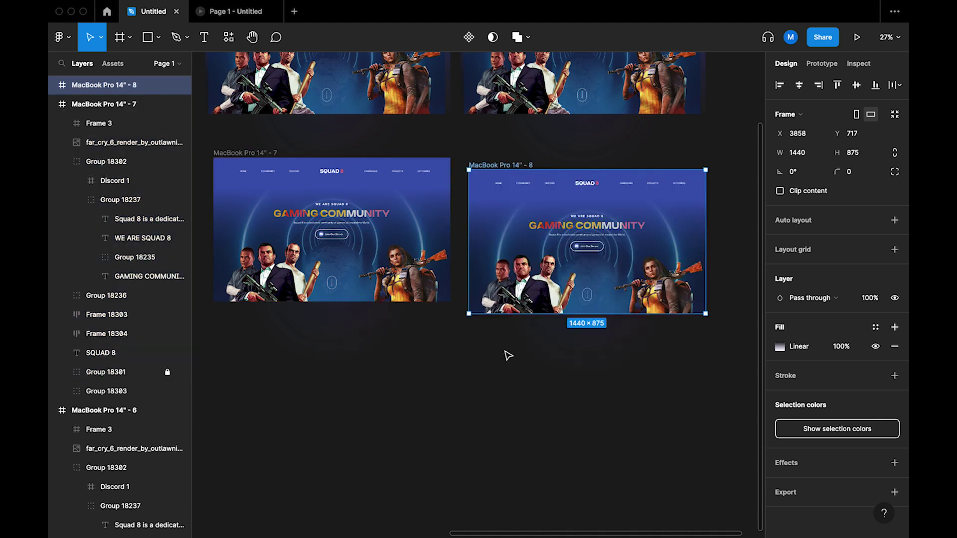
click(506, 423)
drag(509, 165, 507, 154)
click(593, 481)
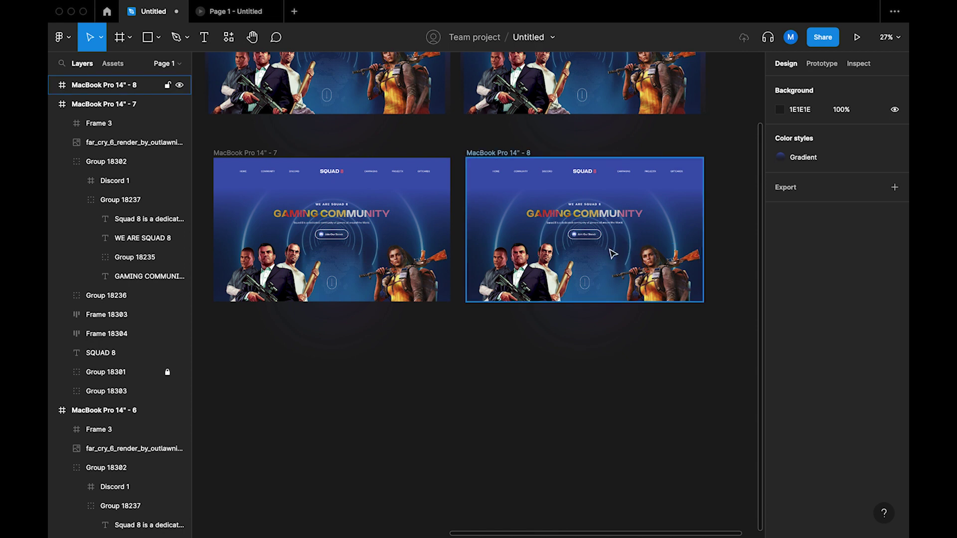
- Drill into frame 8's hero group to select the Join Our Server button group
scroll(602, 240, up, 3)
scroll(598, 118, up, 5)
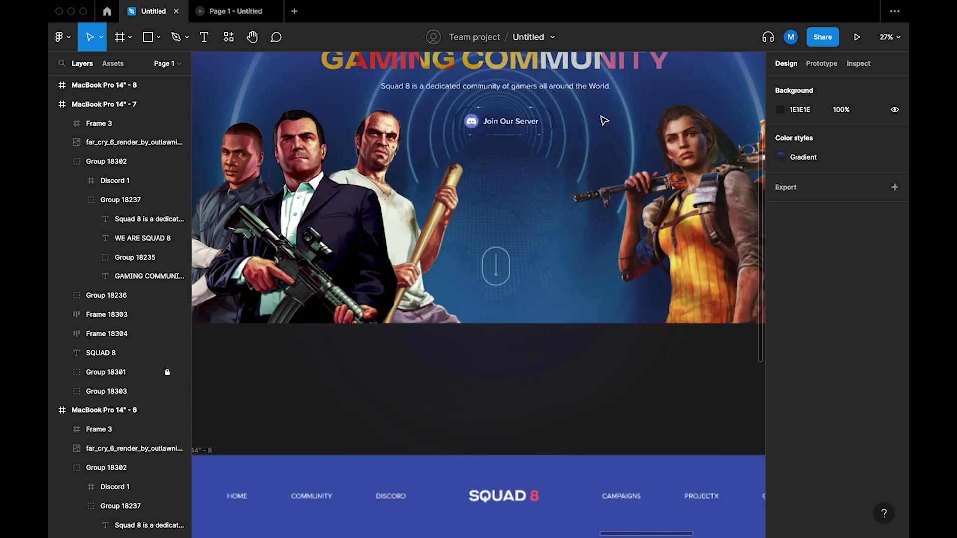
scroll(501, 104, up, 5)
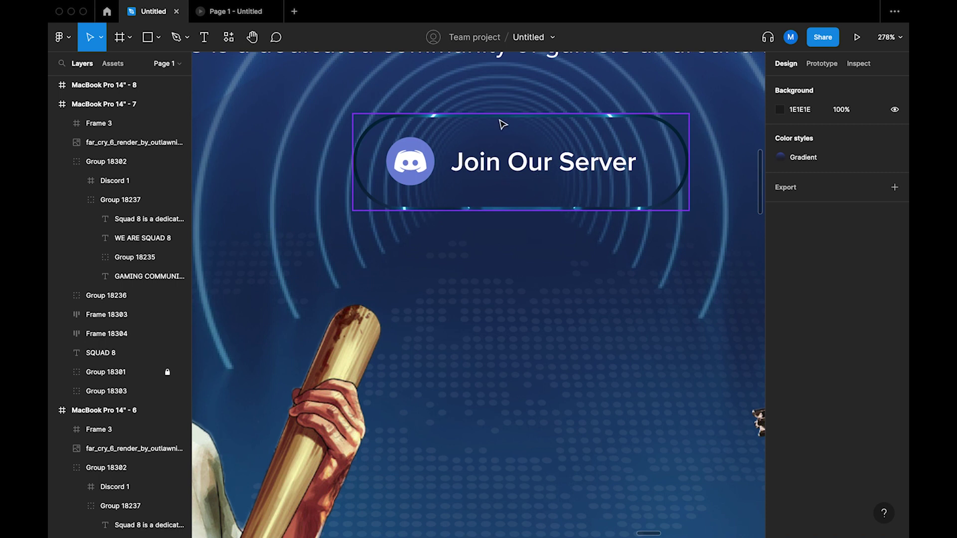
scroll(502, 123, down, 10)
scroll(628, 332, down, 3)
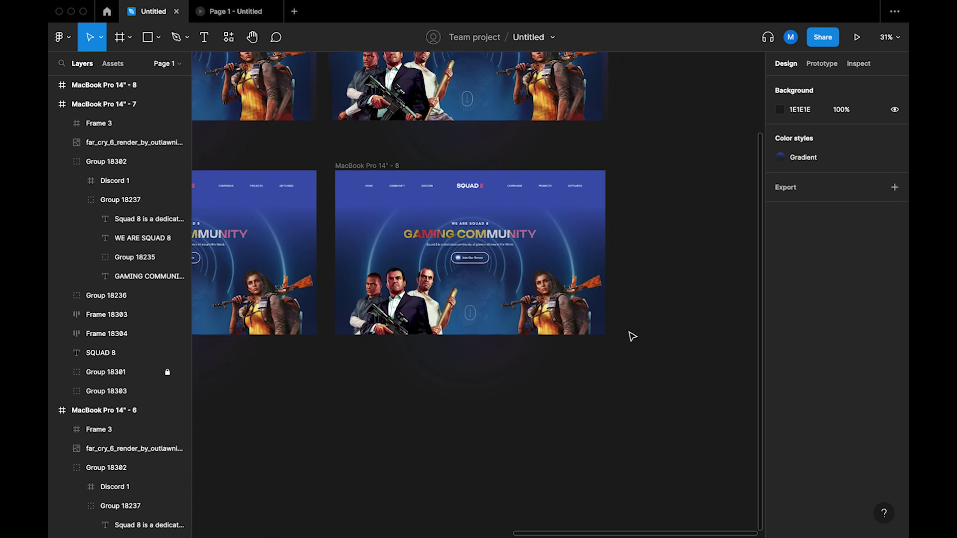
scroll(379, 220, up, 3)
click(351, 204)
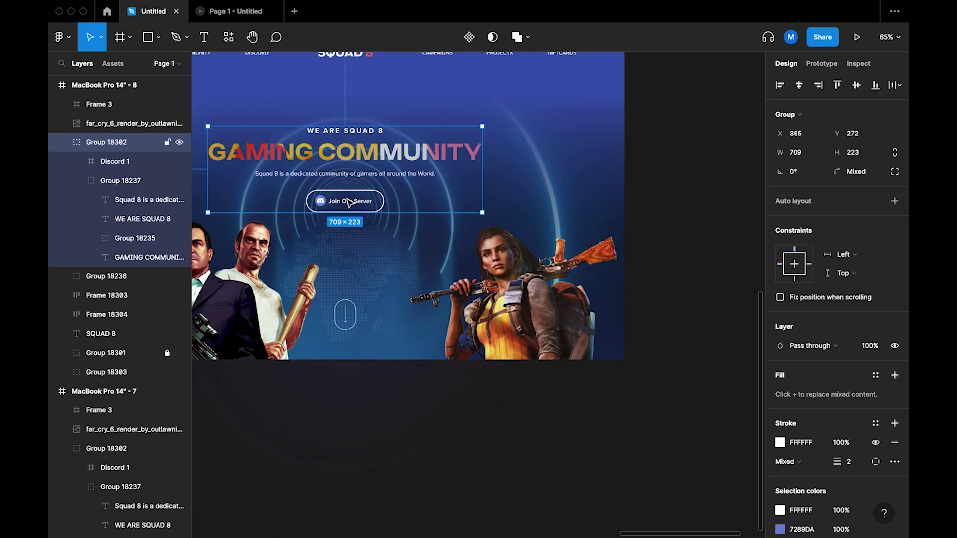
double_click(350, 202)
double_click(350, 202)
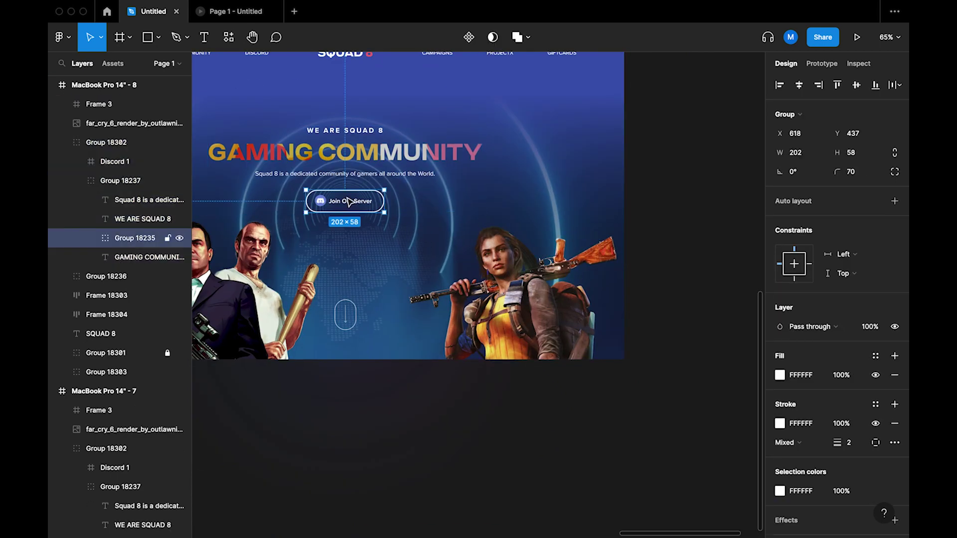
key(Escape)
key(ctrl+z)
- Place the Discord 1 icon layer directly below the button group in the layers list
scroll(306, 205, up, 5)
click(338, 196)
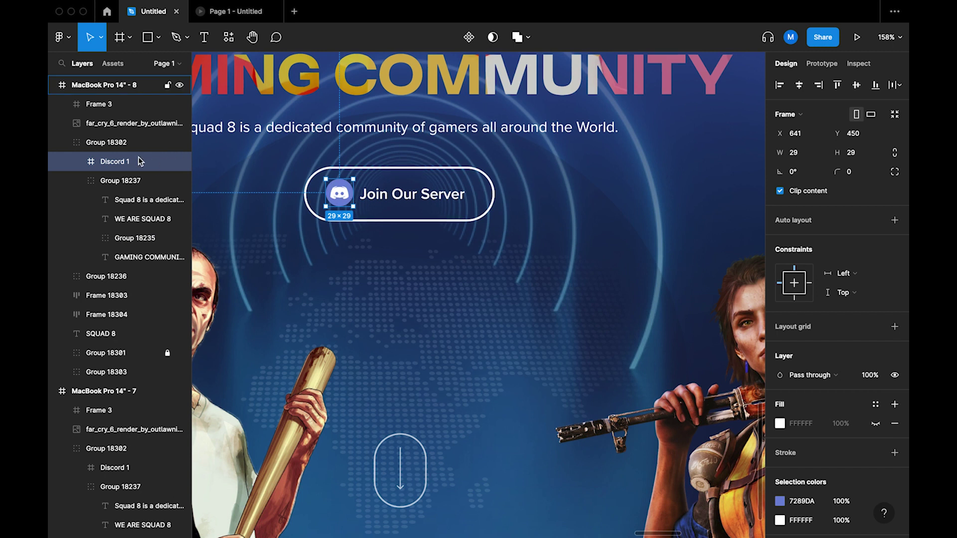
shift+click(128, 180)
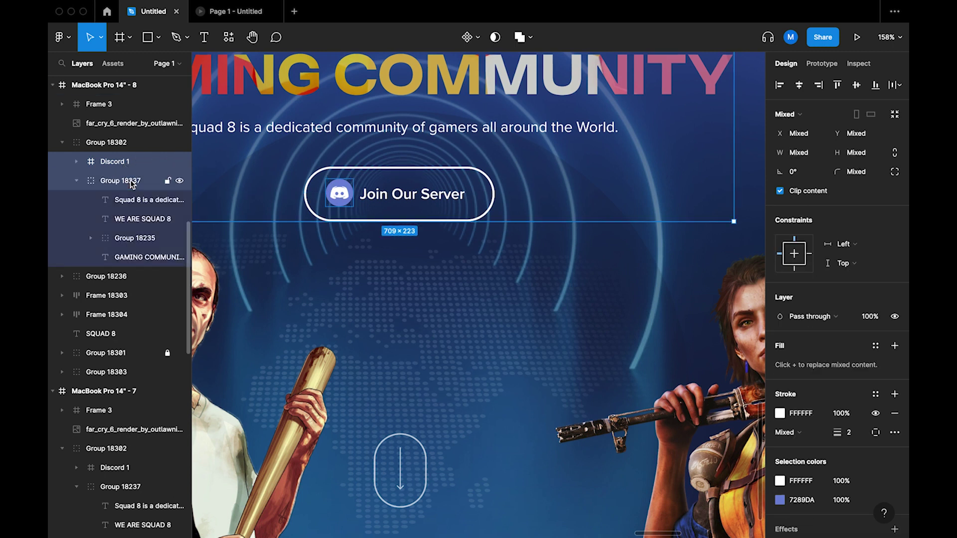
key(Escape)
key(Escape)
click(397, 179)
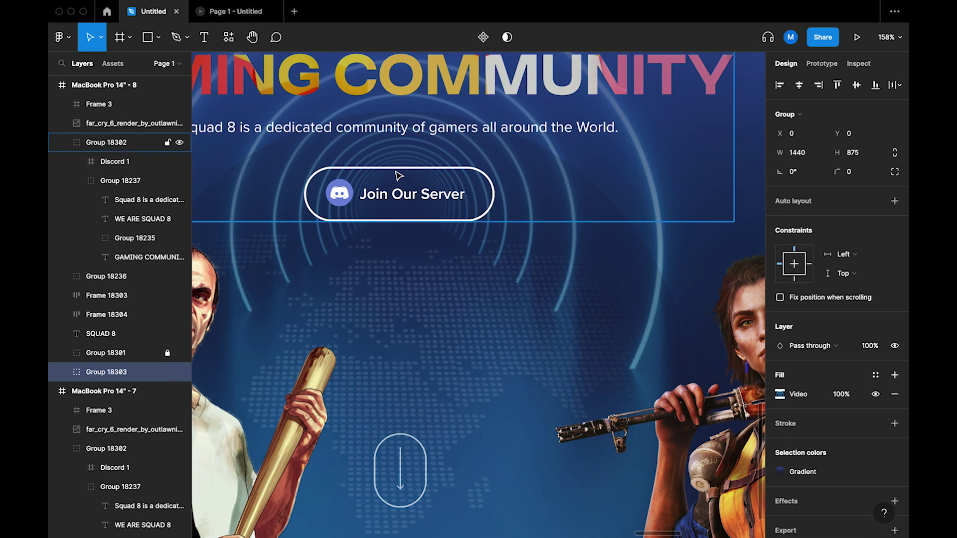
super+click(397, 177)
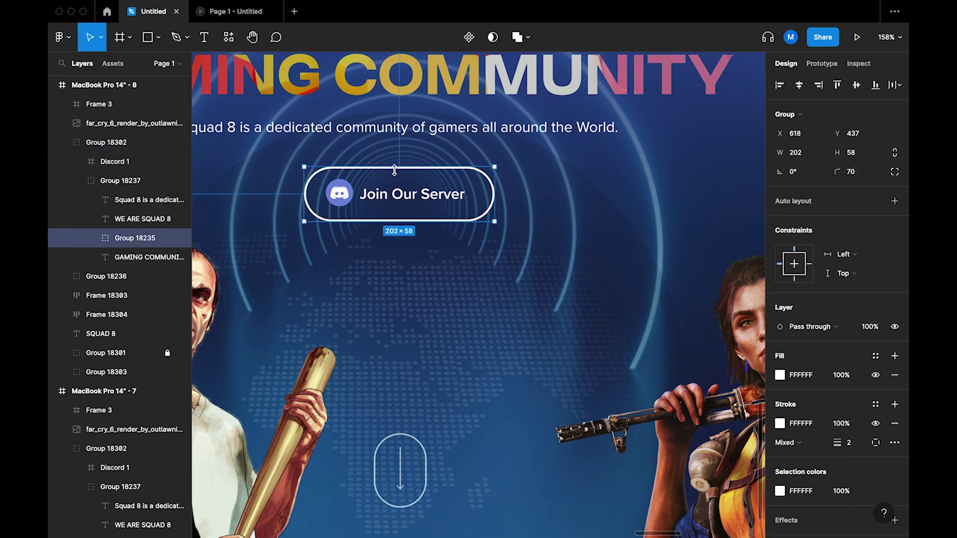
click(123, 165)
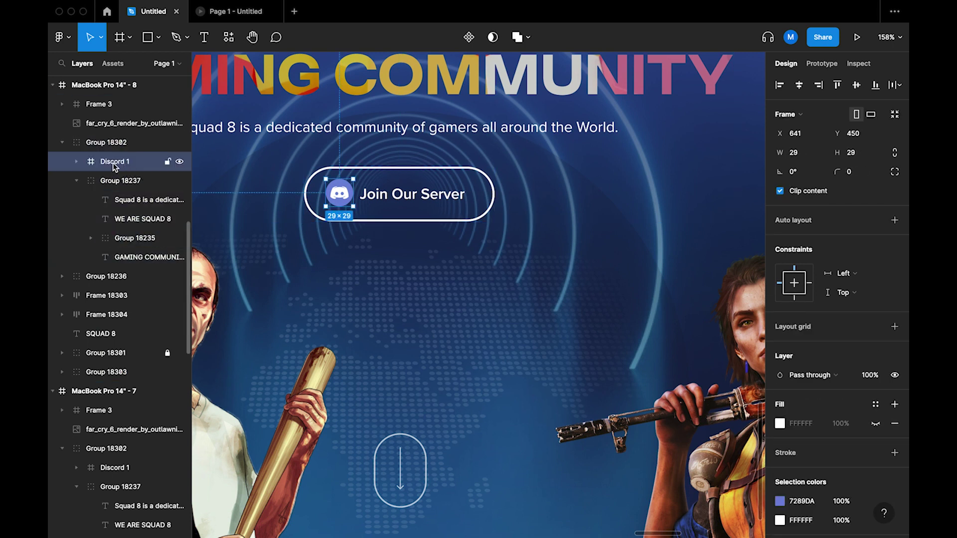
drag(113, 163, 149, 247)
- Rename the button group 'Button' and move the Discord icon inside it
double_click(116, 221)
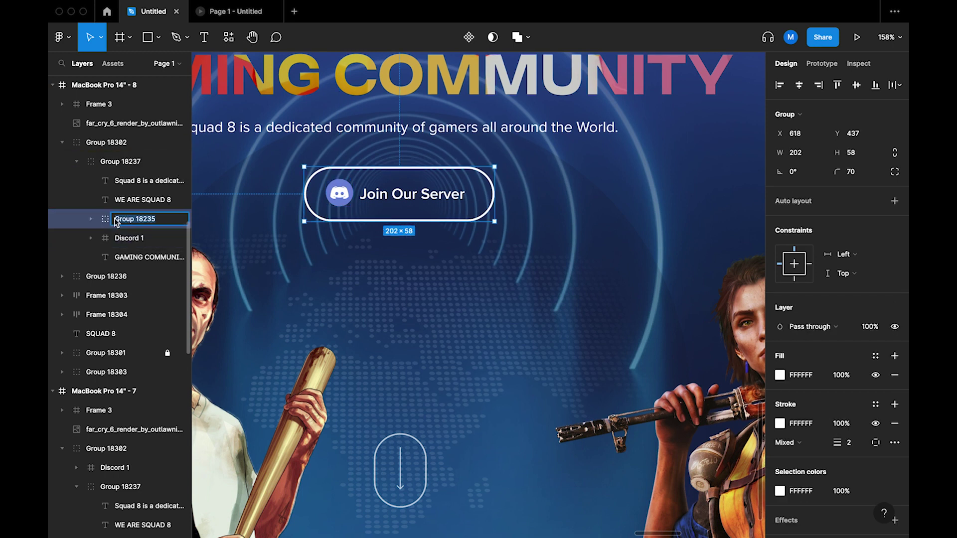
text(Button)
click(68, 235)
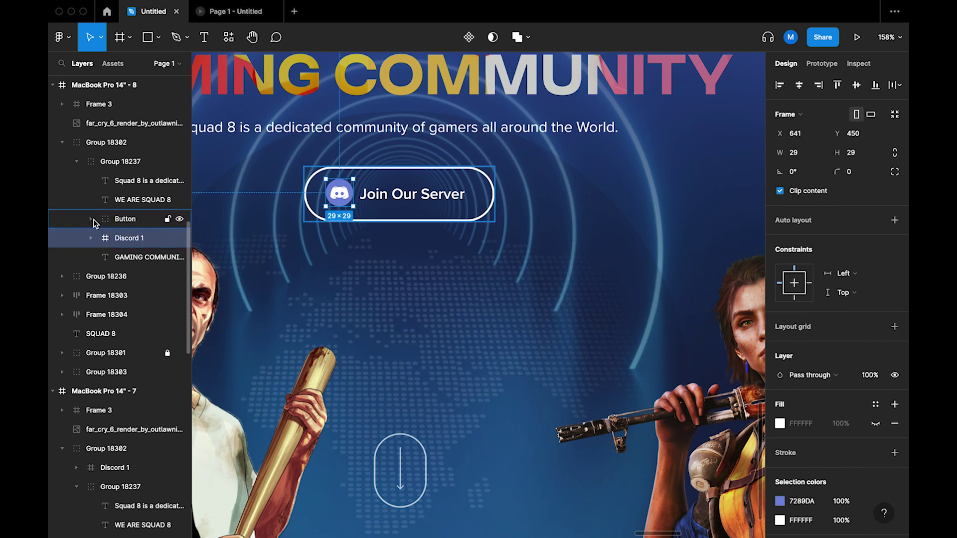
click(91, 219)
drag(125, 278, 137, 232)
click(91, 220)
- Cut the Button group to the clipboard, then undo to restore it in place
click(517, 171)
click(498, 172)
click(483, 174)
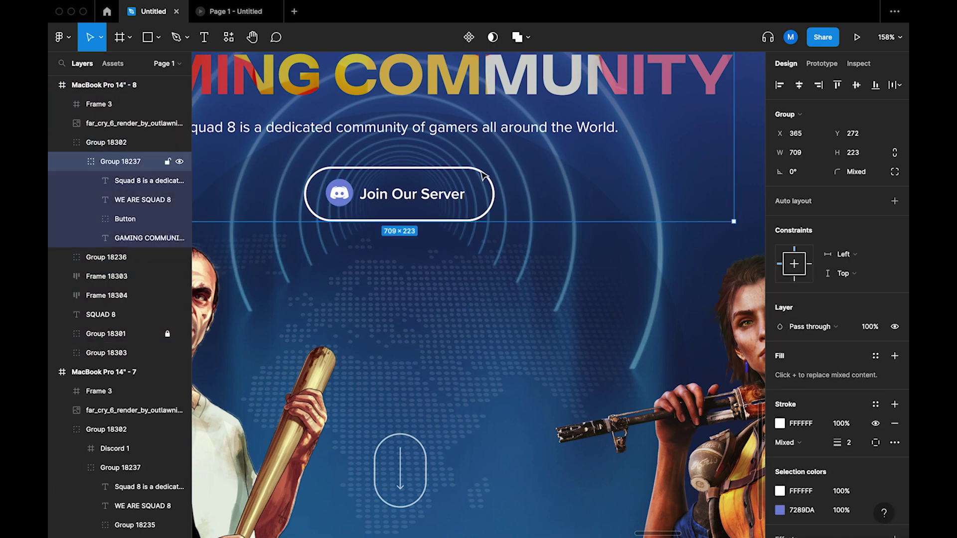
click(482, 173)
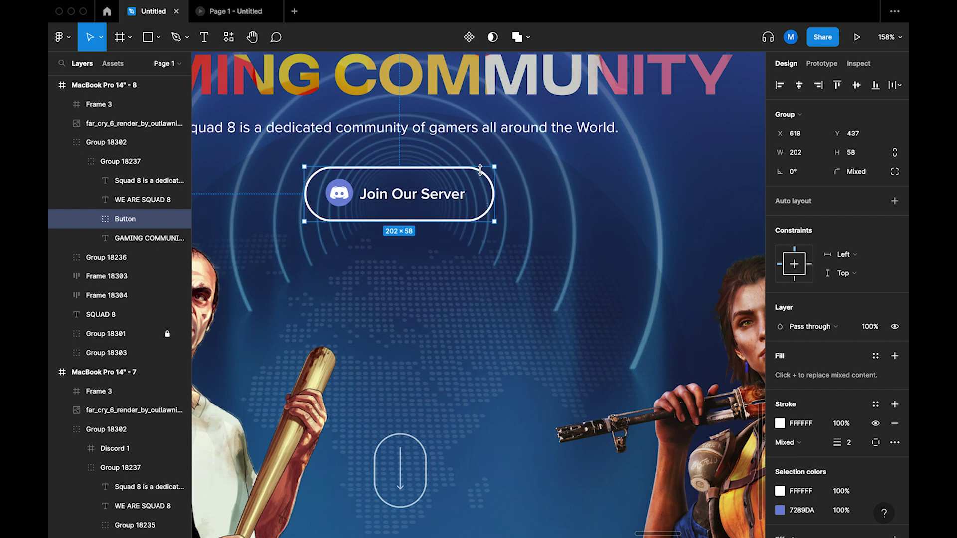
key(Delete)
key(ctrl+z)
scroll(480, 171, down, 10)
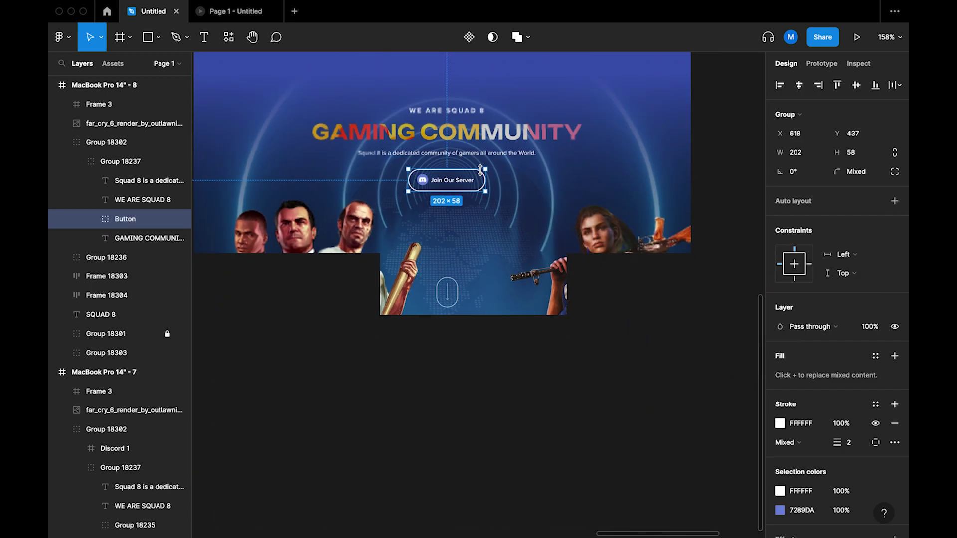
- Paste a copy of the Join Our Server button onto empty canvas
scroll(478, 179, up, 3)
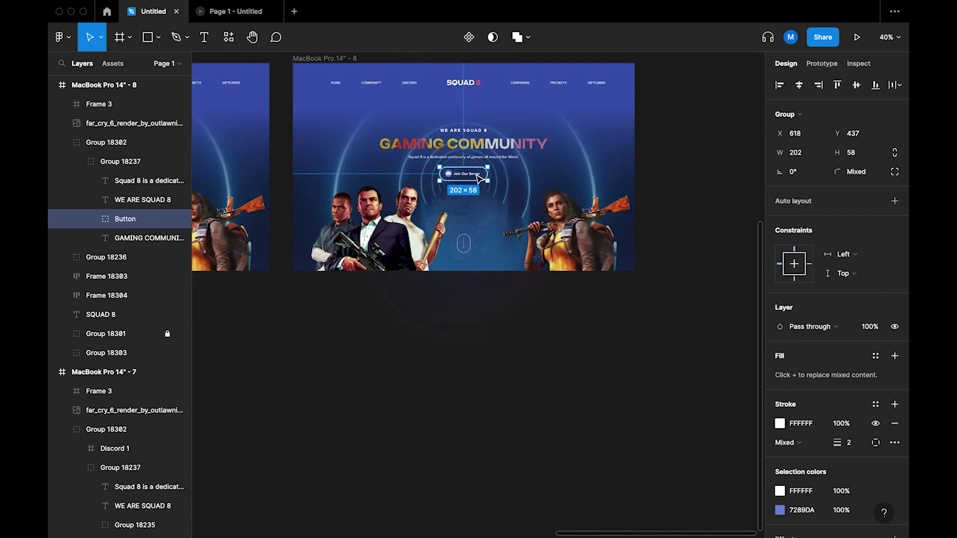
scroll(479, 178, down, 3)
click(459, 271)
scroll(462, 265, up, 3)
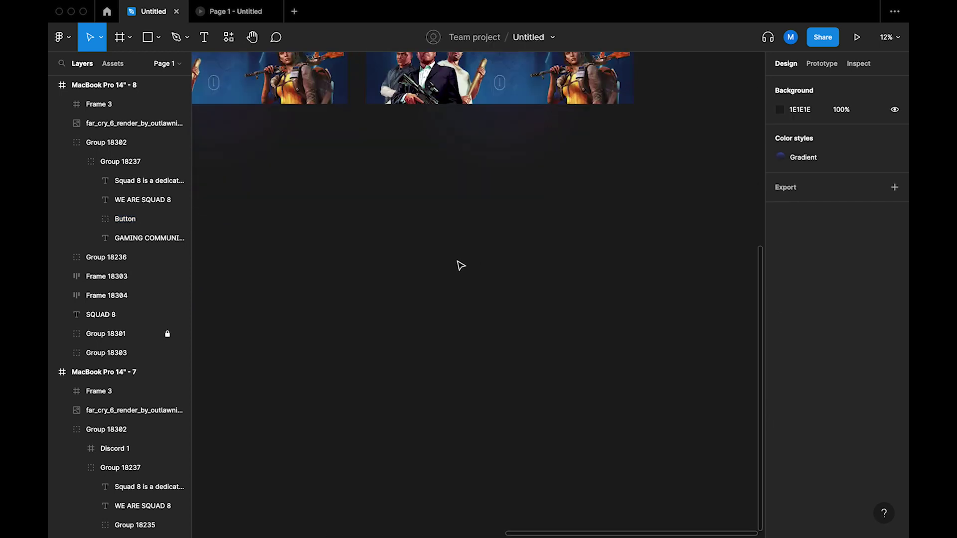
scroll(496, 202, up, 2)
key(ctrl+v)
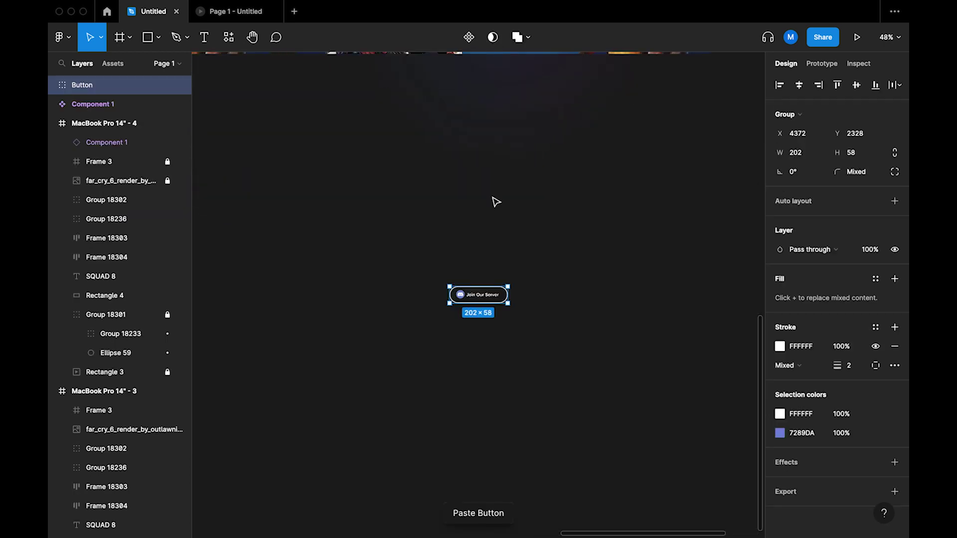
click(551, 273)
scroll(455, 329, up, 5)
scroll(459, 327, right, 3)
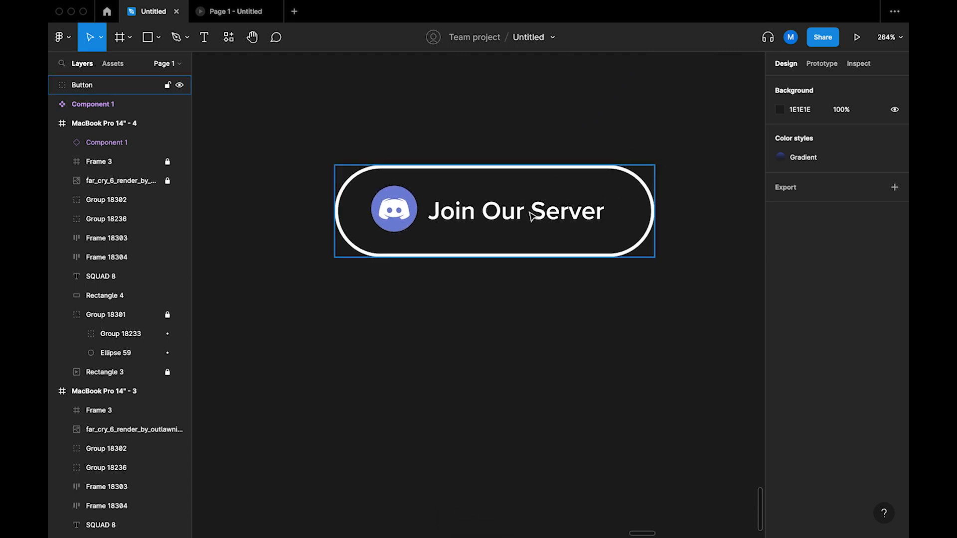
- Give the button's Rectangle 1 outline a video stroke from Video Backgrounds > Cropped (9Untitled.mp4)
double_click(599, 170)
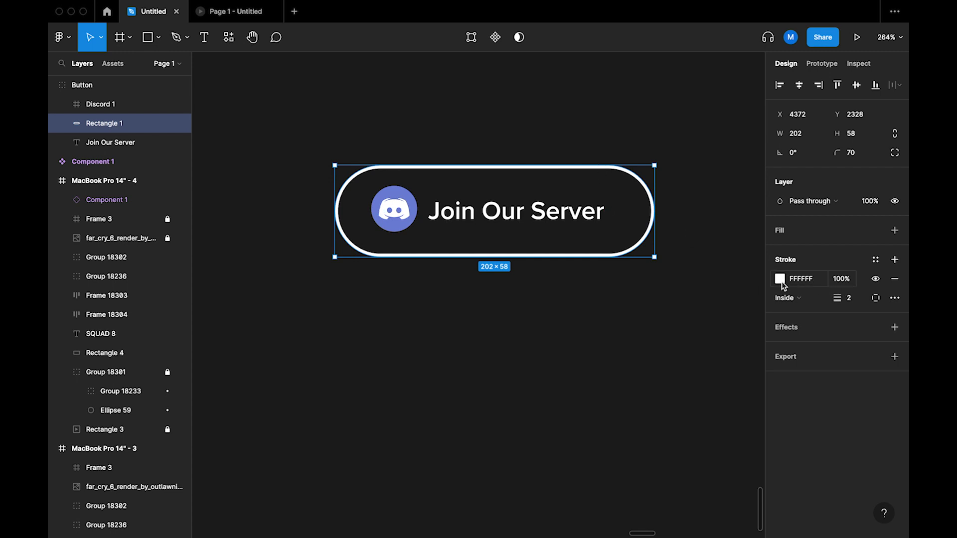
click(781, 280)
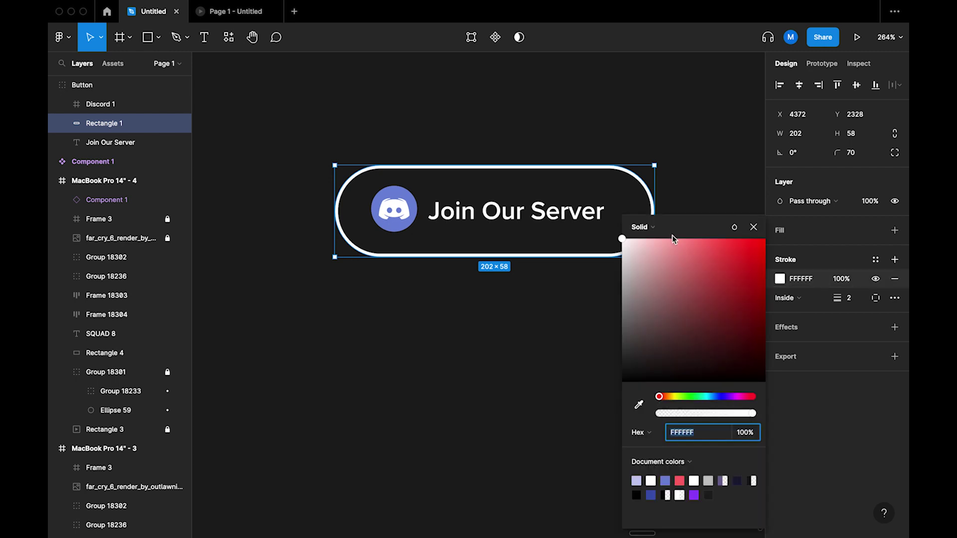
click(642, 227)
click(656, 314)
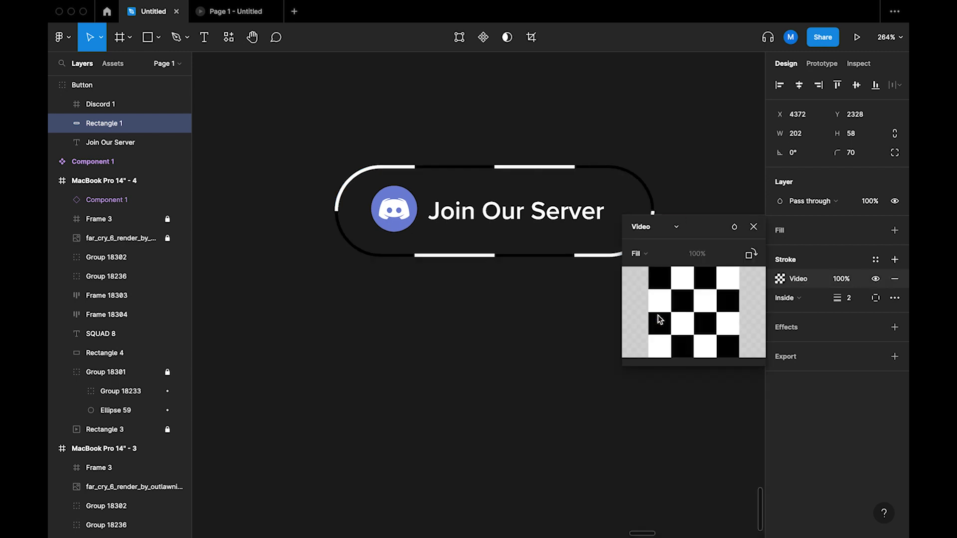
click(708, 313)
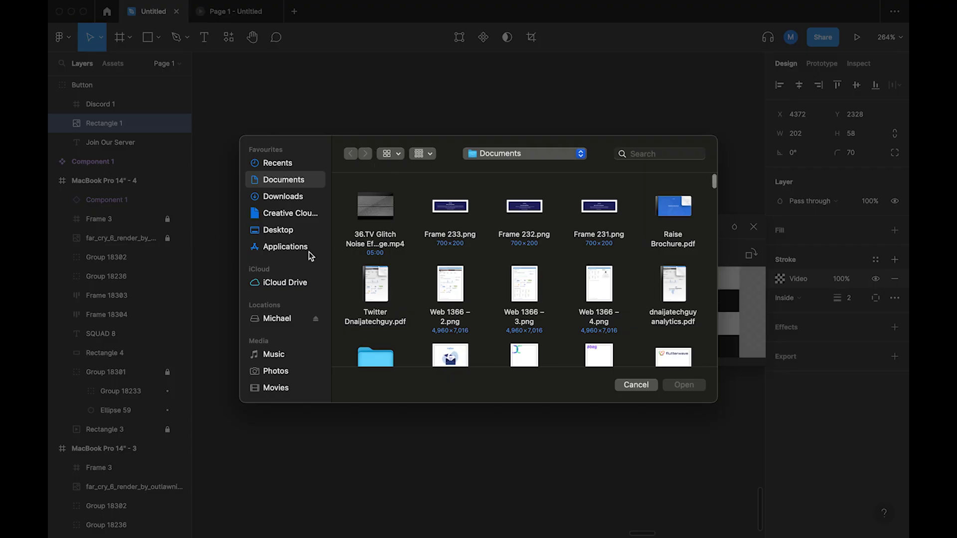
click(287, 322)
double_click(376, 211)
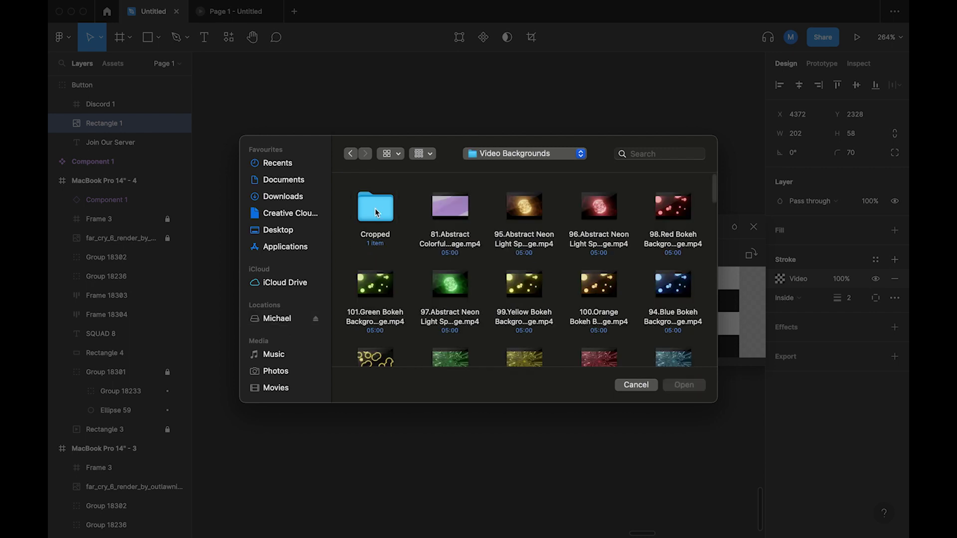
double_click(376, 212)
double_click(382, 211)
click(472, 121)
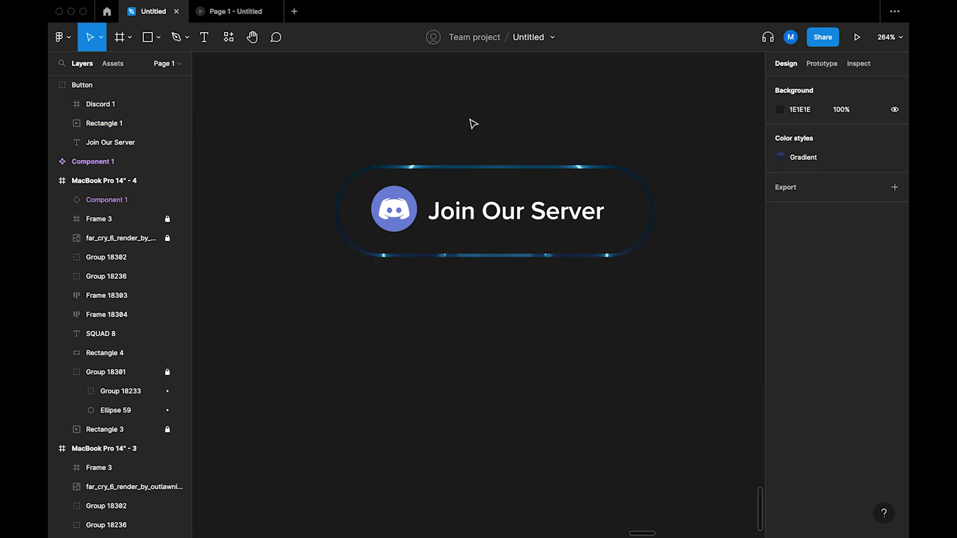
click(391, 241)
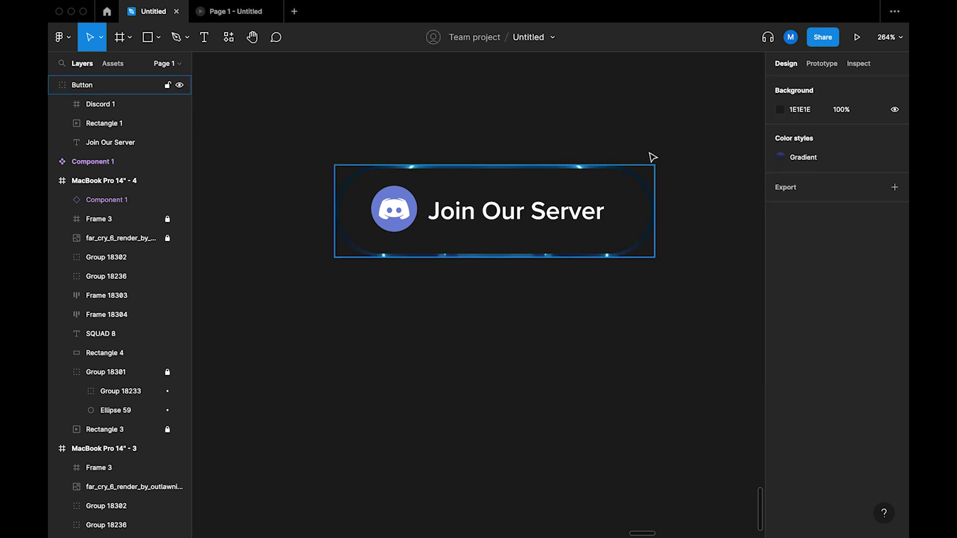
- Paste a second copy of the video-outlined button below the original
key(Escape)
scroll(474, 183, down, 5)
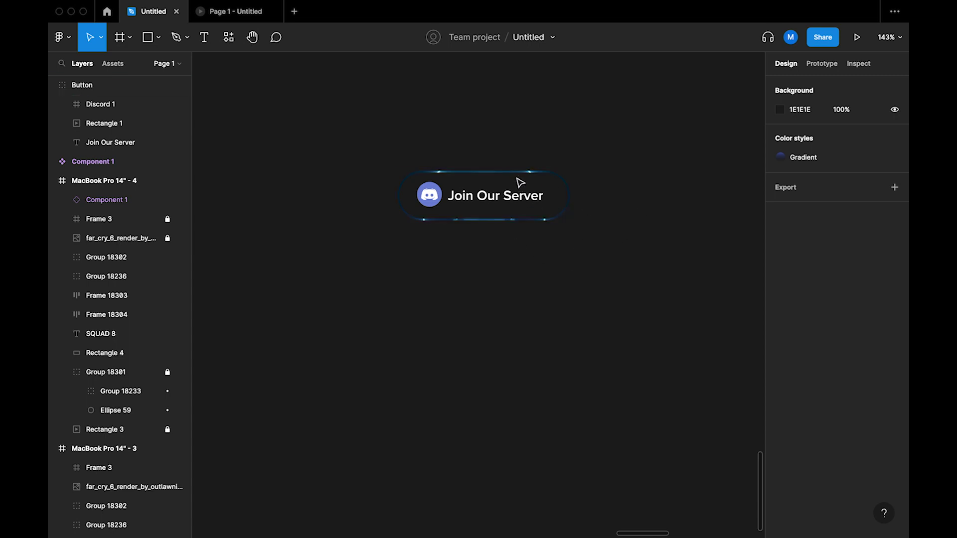
click(518, 172)
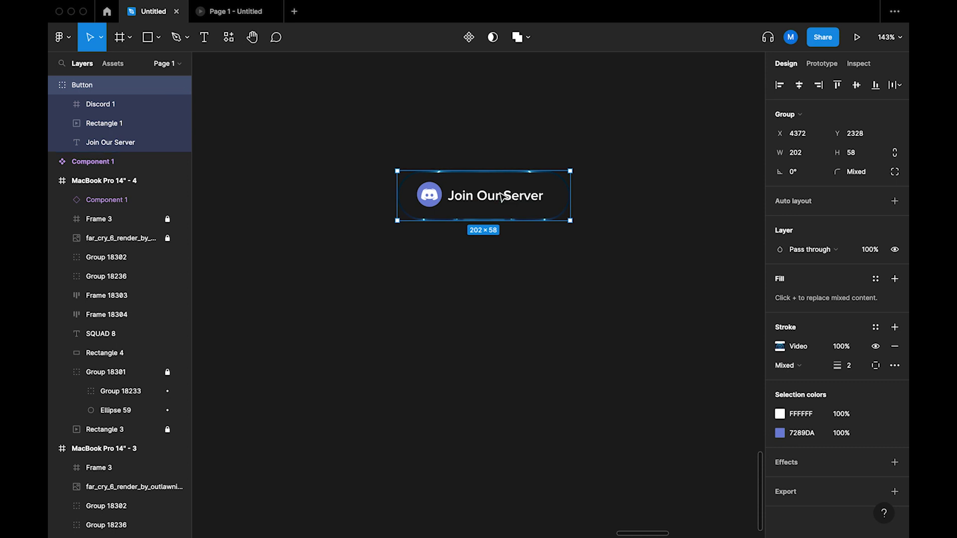
key(ctrl+v)
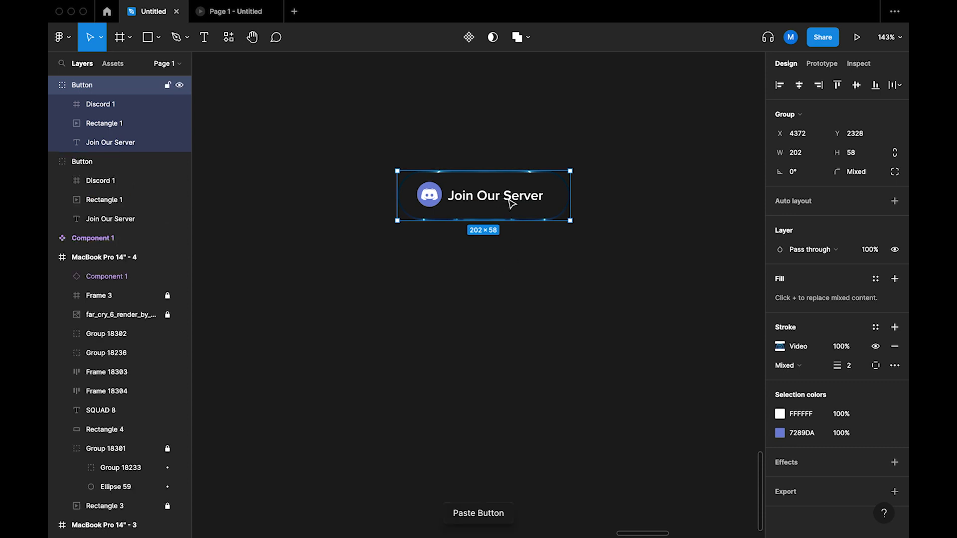
drag(512, 205, 507, 269)
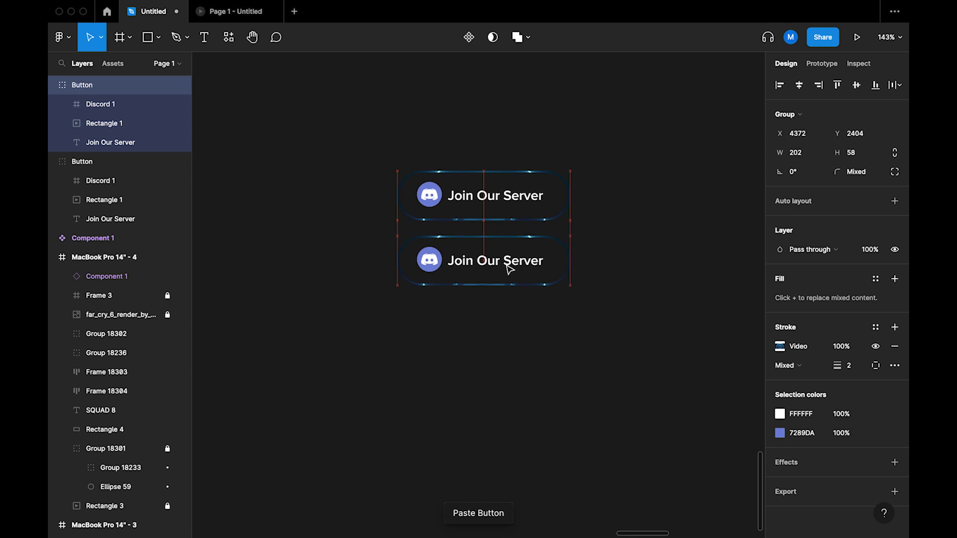
click(630, 250)
scroll(495, 259, up, 5)
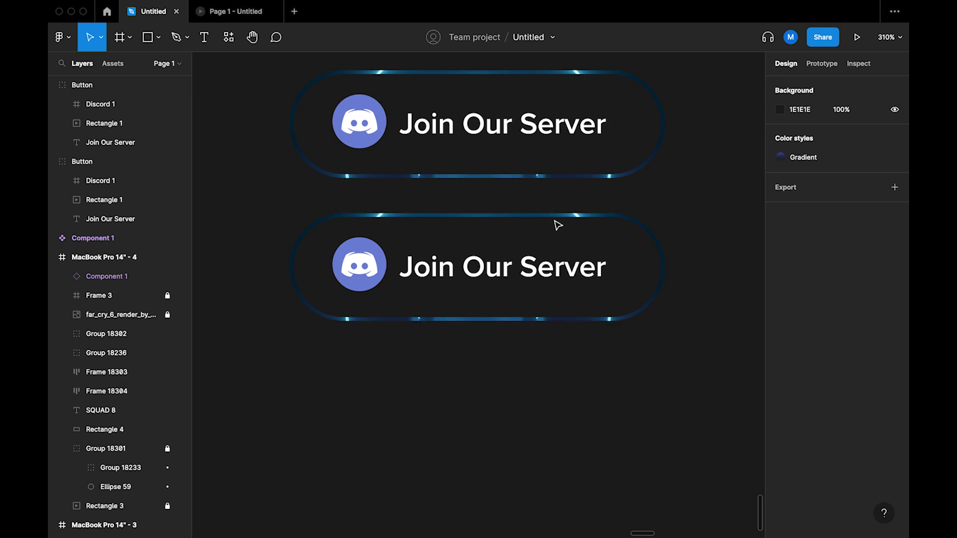
- Add a white FFFFFF fill at 10% opacity to the lower button's Rectangle 1
click(554, 218)
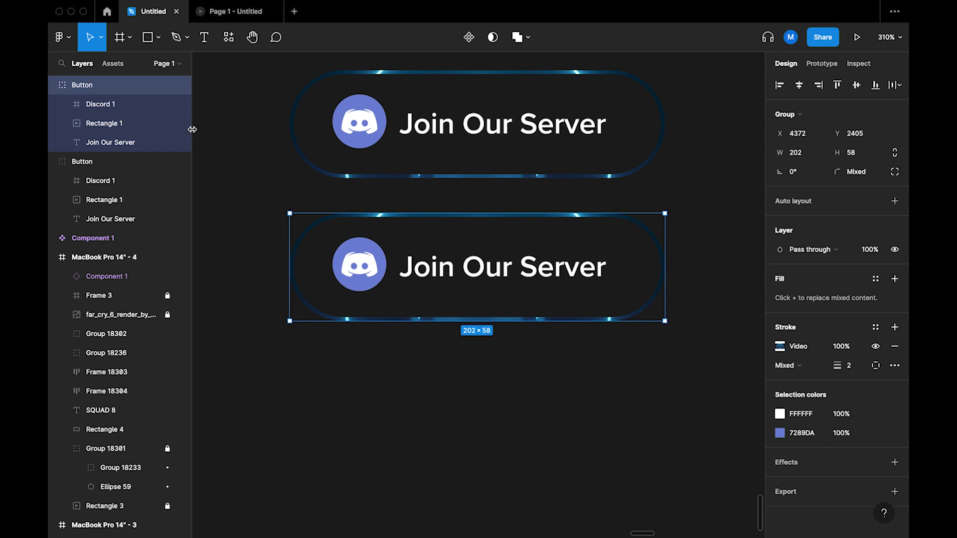
click(130, 125)
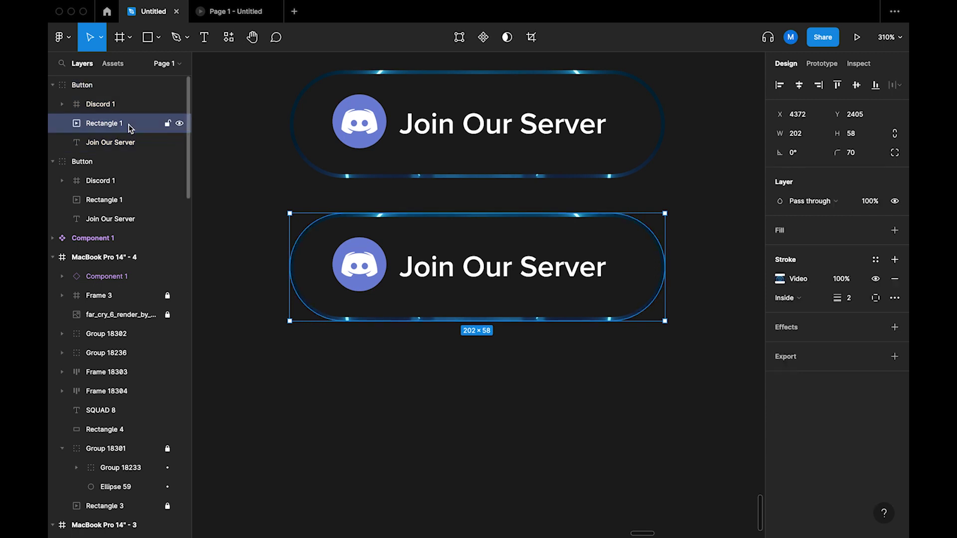
click(893, 231)
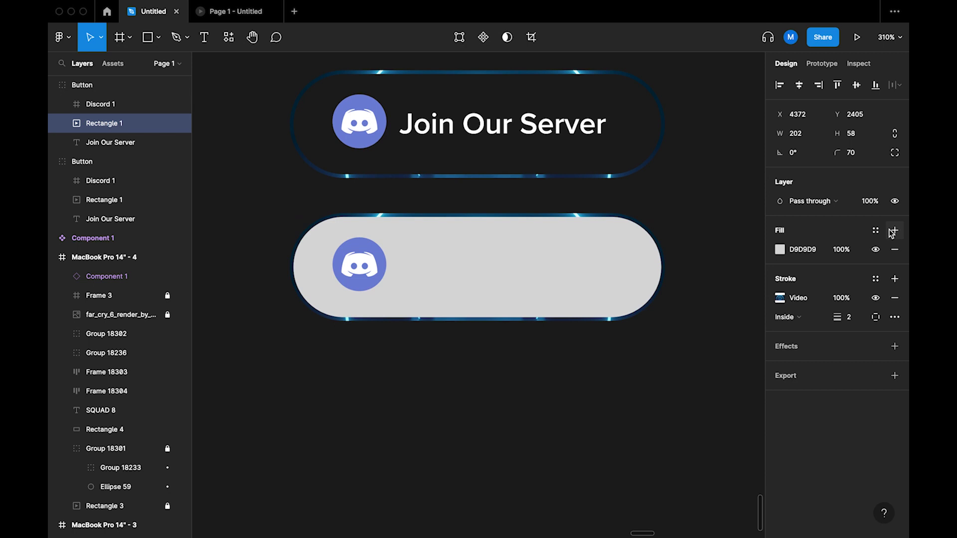
click(780, 250)
drag(688, 284, 622, 239)
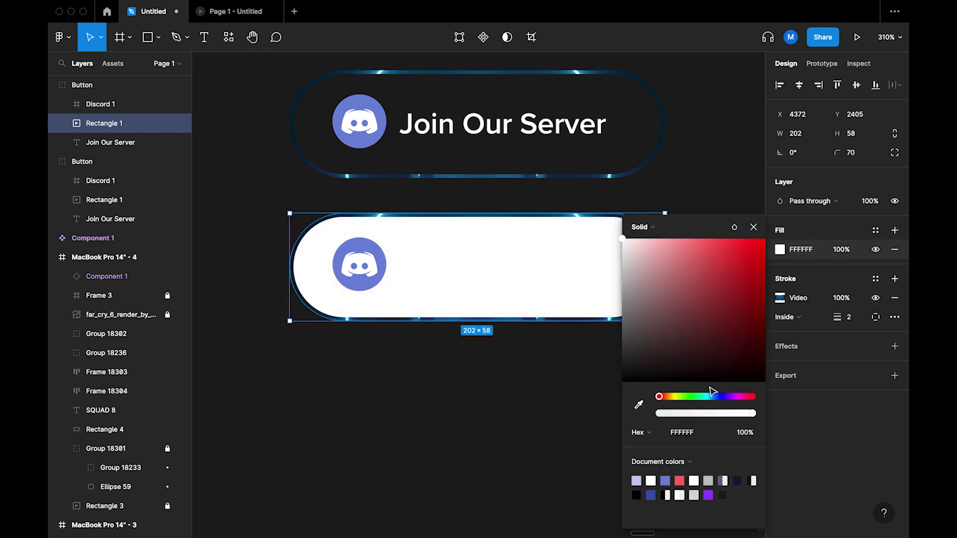
click(745, 434)
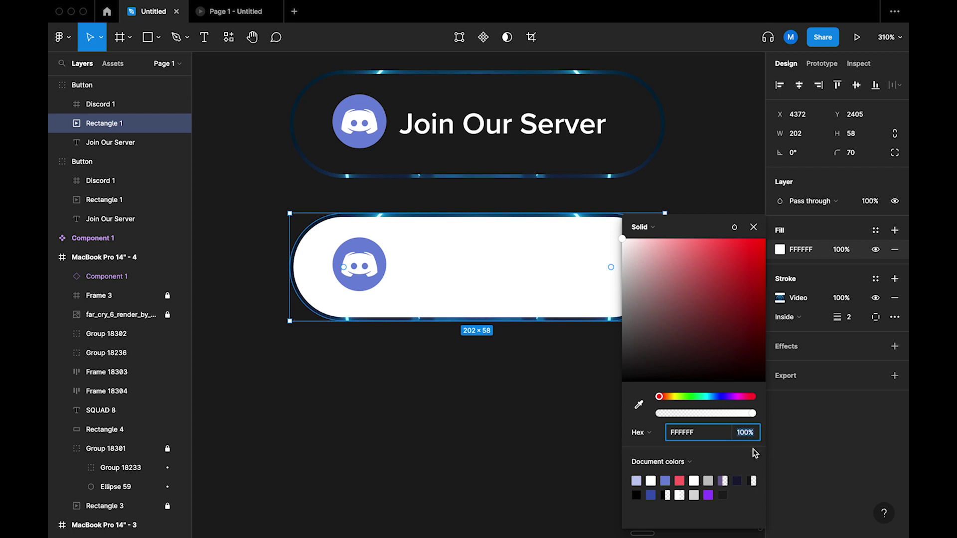
text(10)
key(Return)
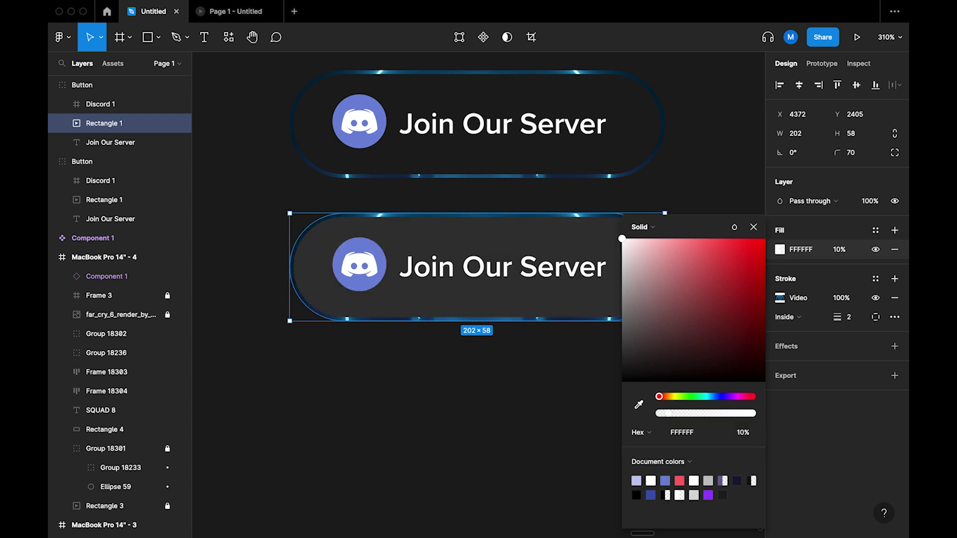
click(488, 453)
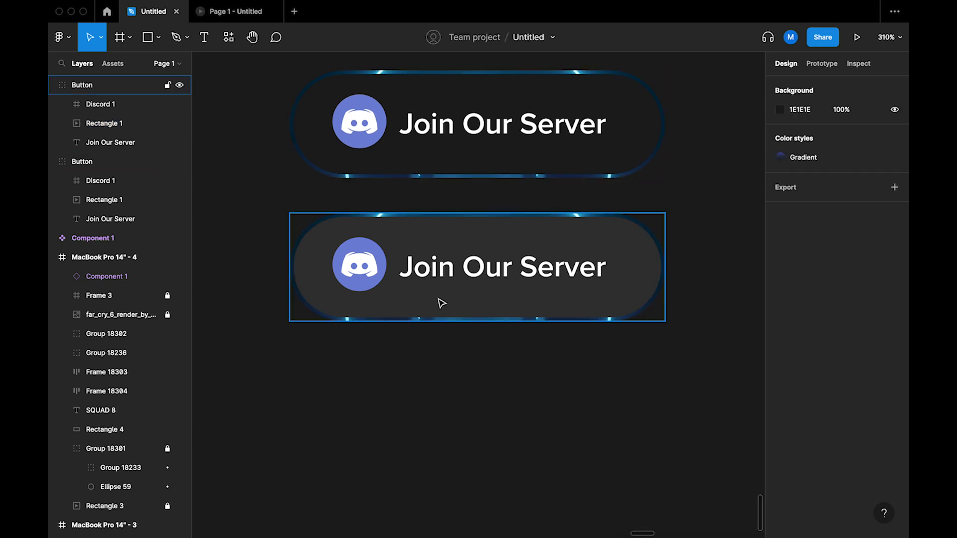
- Create components from both the upper and lower button groups
click(432, 174)
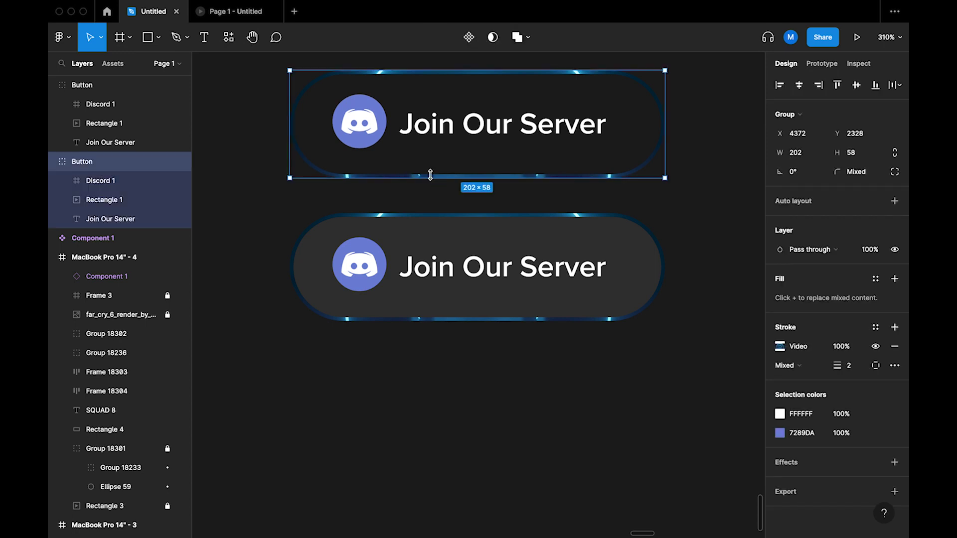
right_click(451, 158)
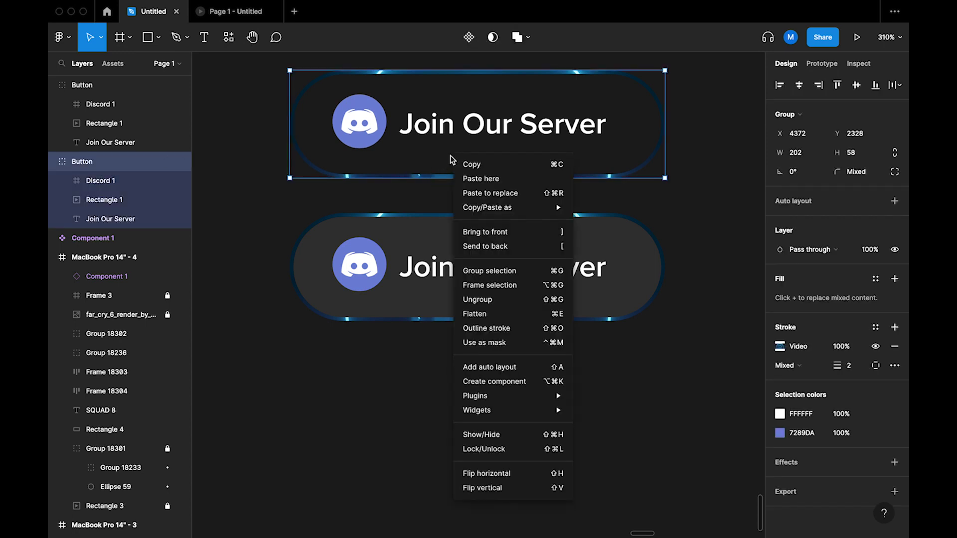
click(491, 383)
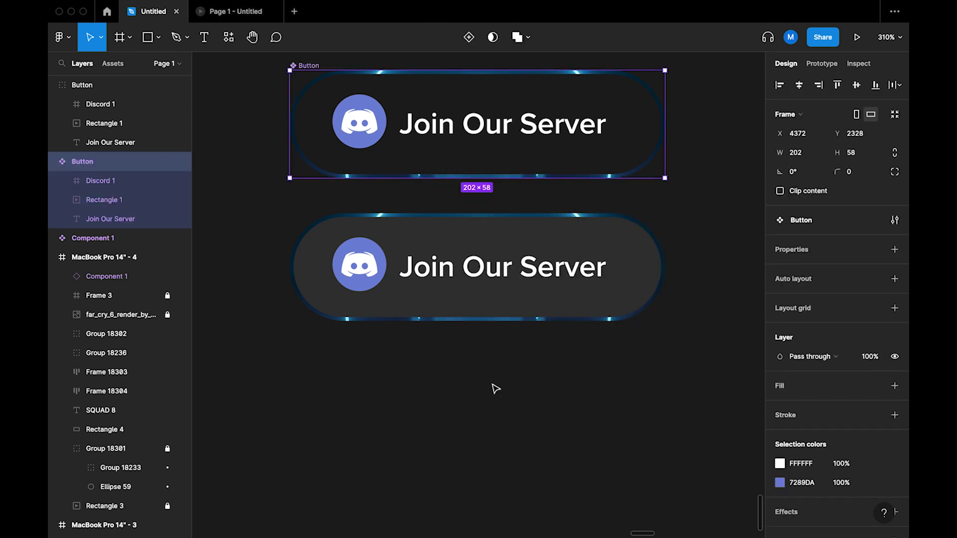
click(505, 283)
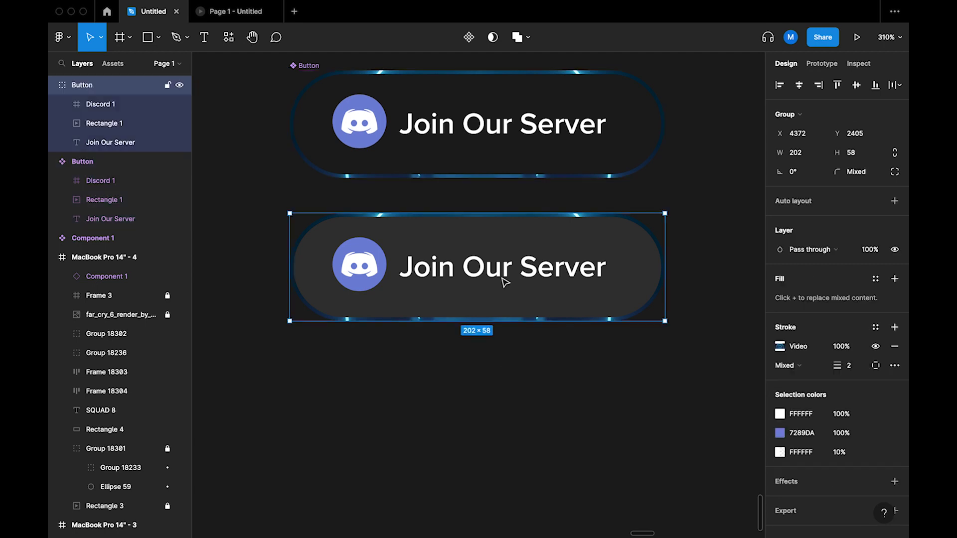
right_click(504, 283)
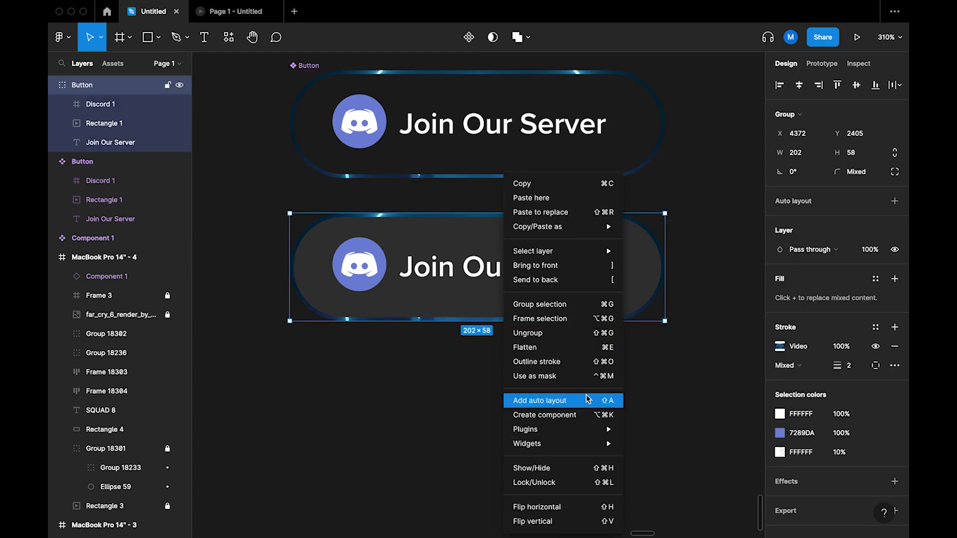
click(578, 415)
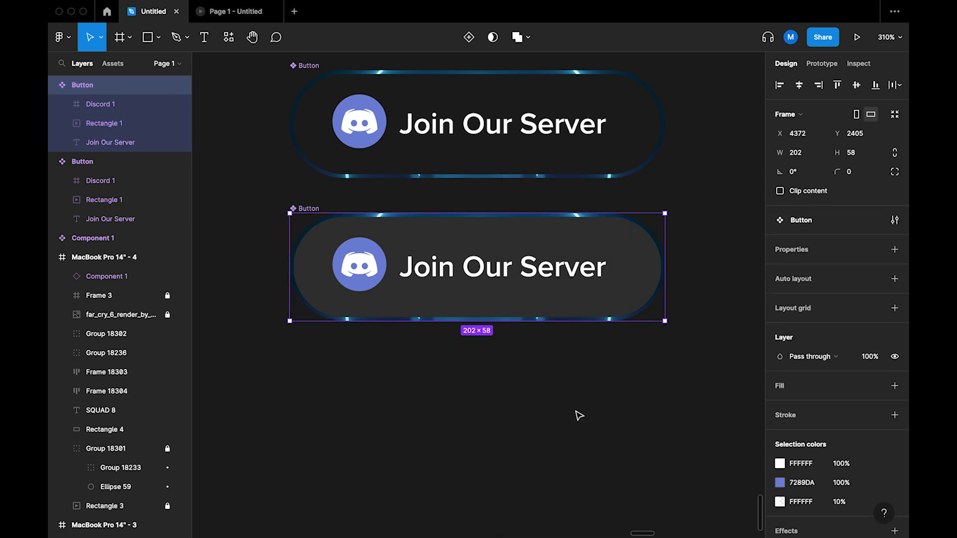
click(578, 415)
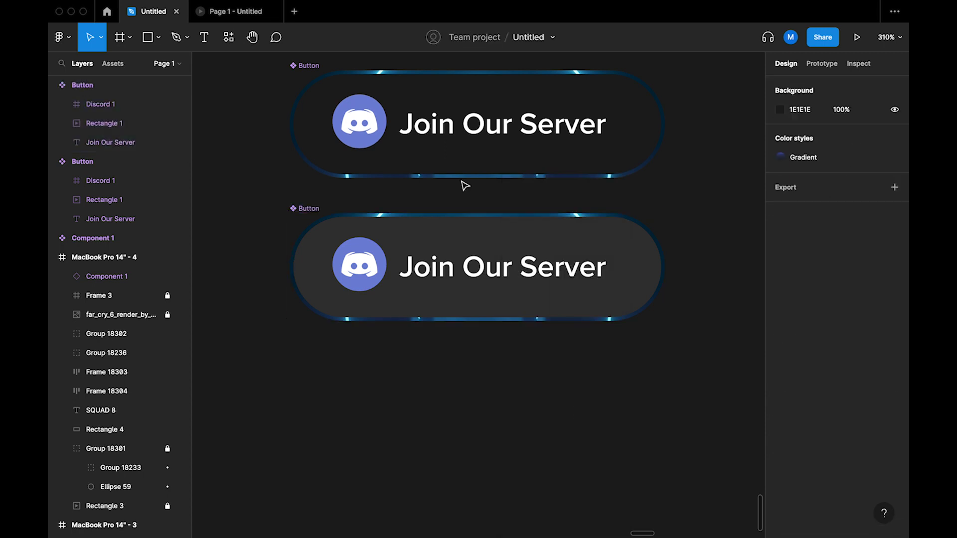
- Rename the upper button 'Button - Default' and the lower one 'Button - Hover'
double_click(308, 66)
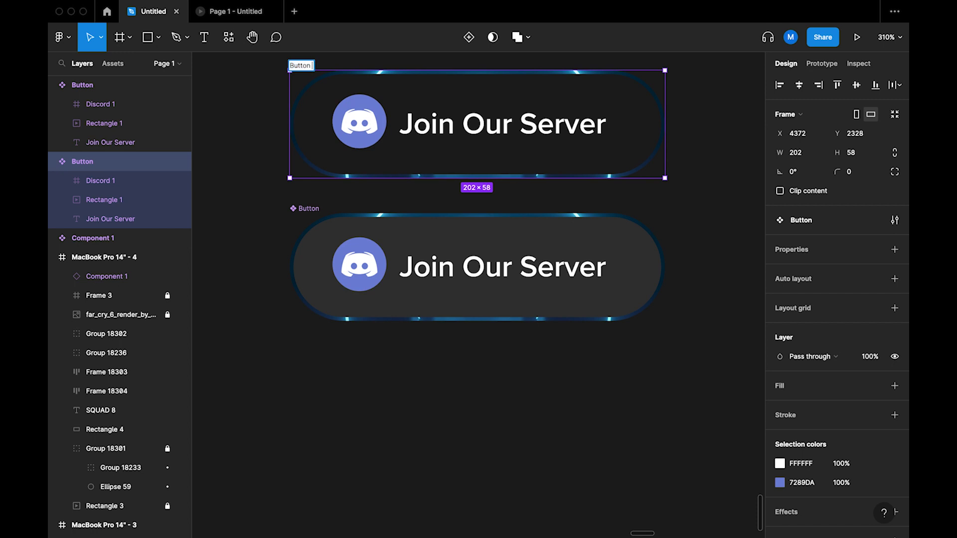
text(- Default)
click(149, 199)
click(223, 204)
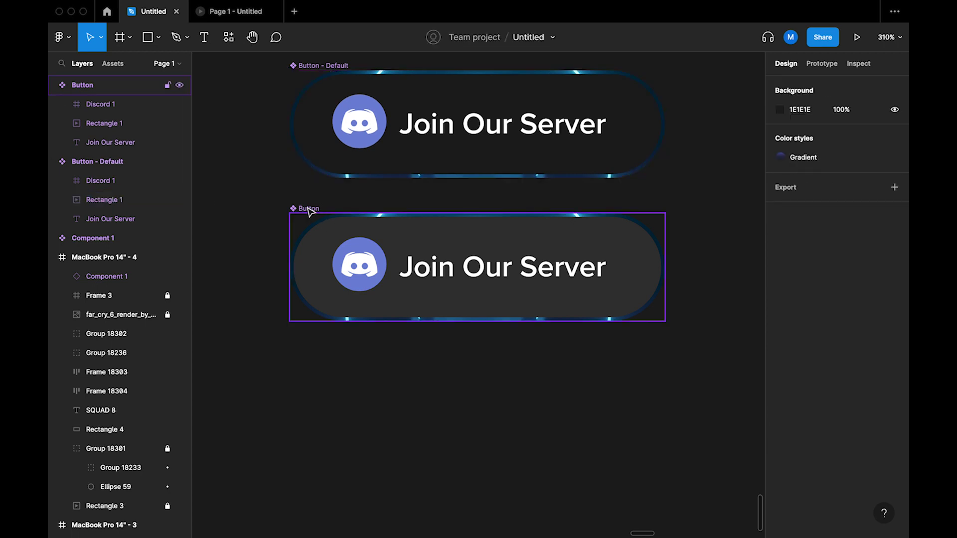
double_click(309, 208)
key(Right)
text(- H)
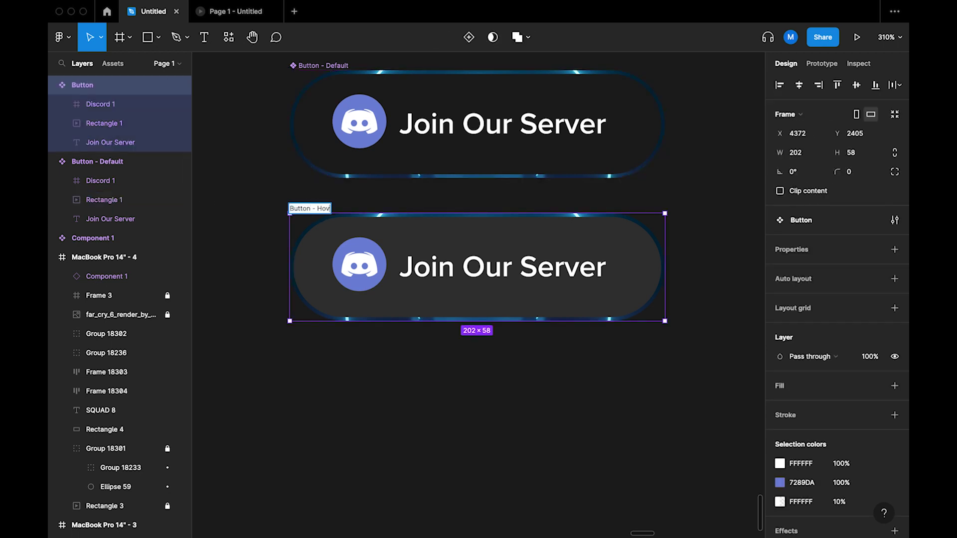
text(over)
click(421, 445)
scroll(474, 244, down, 5)
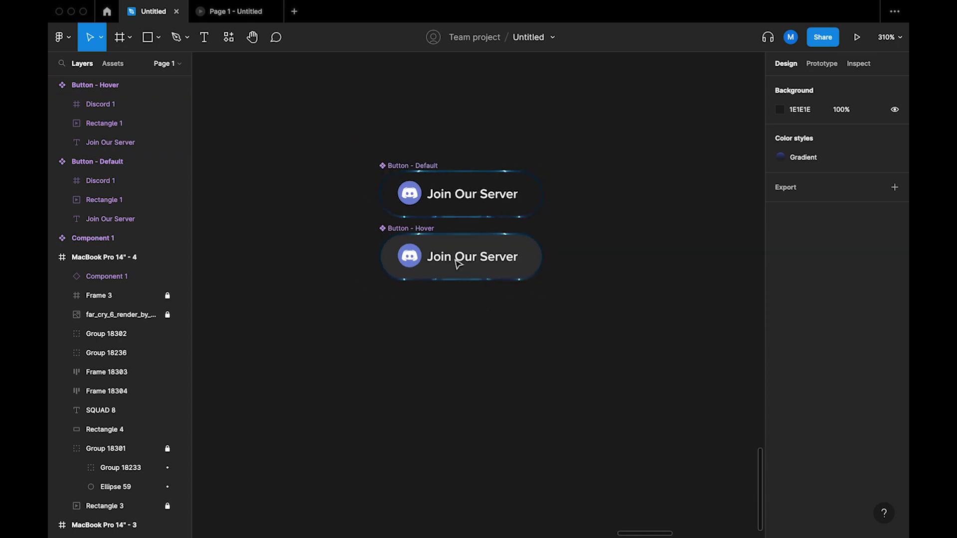
scroll(487, 224, up, 5)
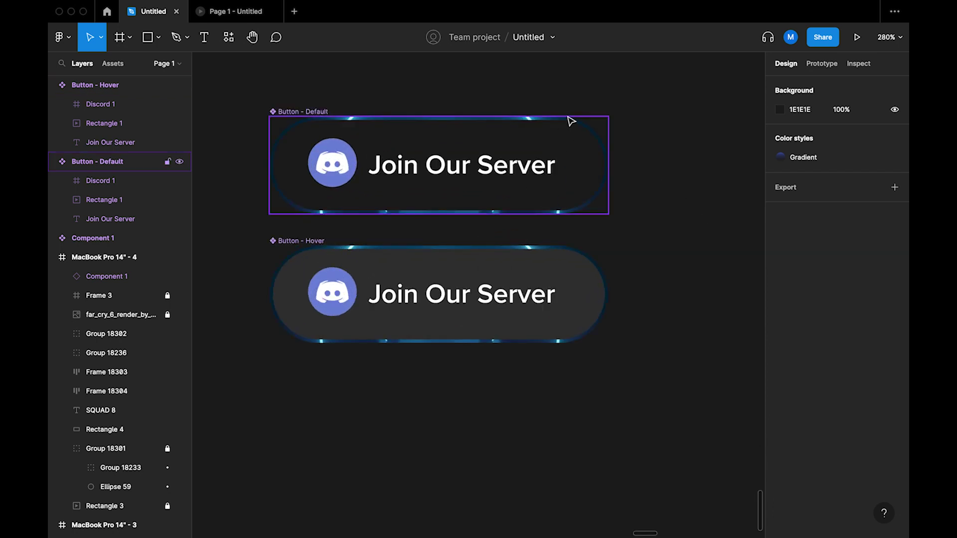
- Combine the Default and Hover buttons into a single variant set
drag(502, 108, 489, 353)
click(842, 264)
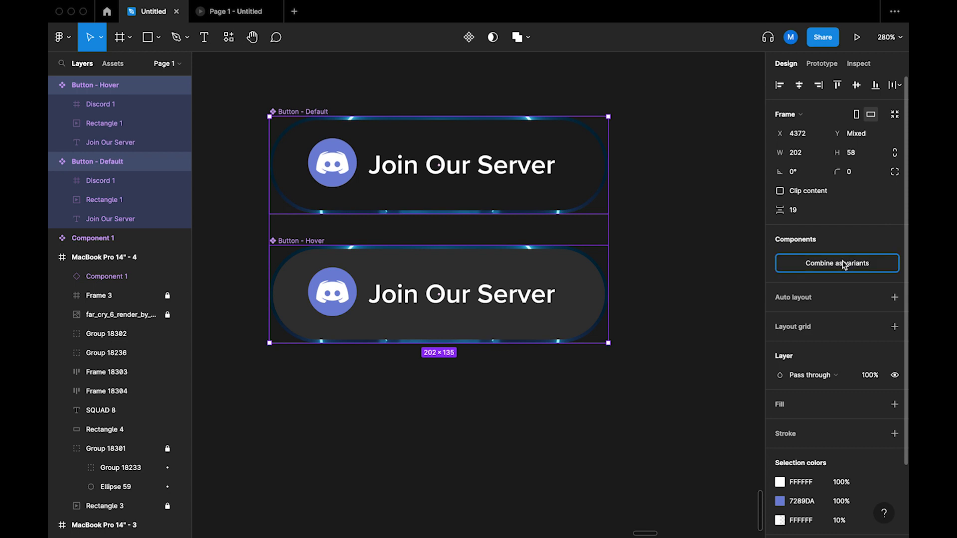
click(724, 194)
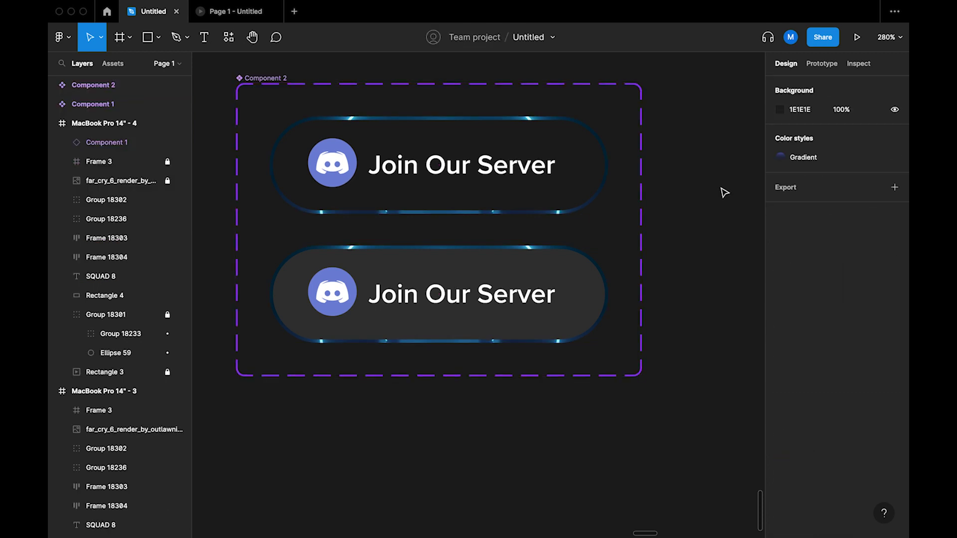
- Name the variant set 'Button Component' and show Button - Default's prototype settings
click(281, 78)
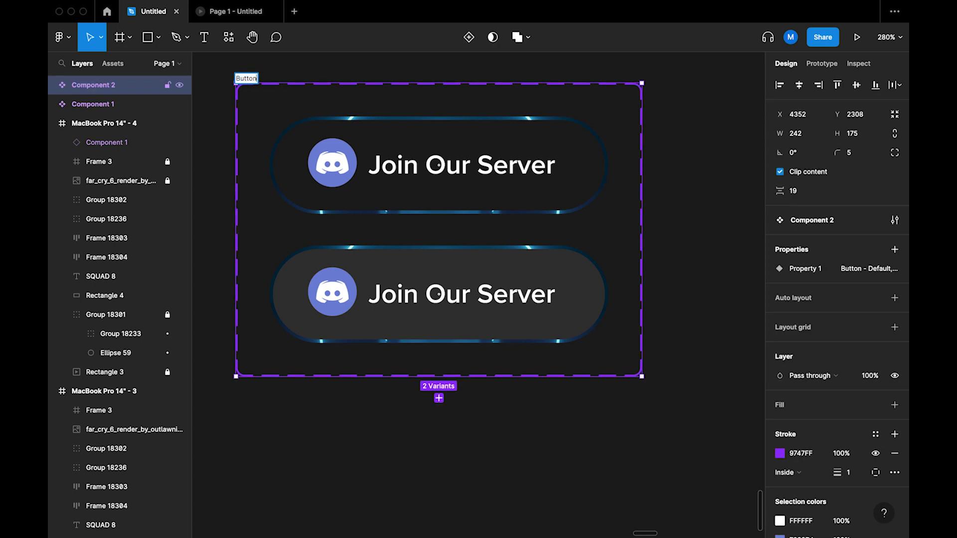
text(Button Comp)
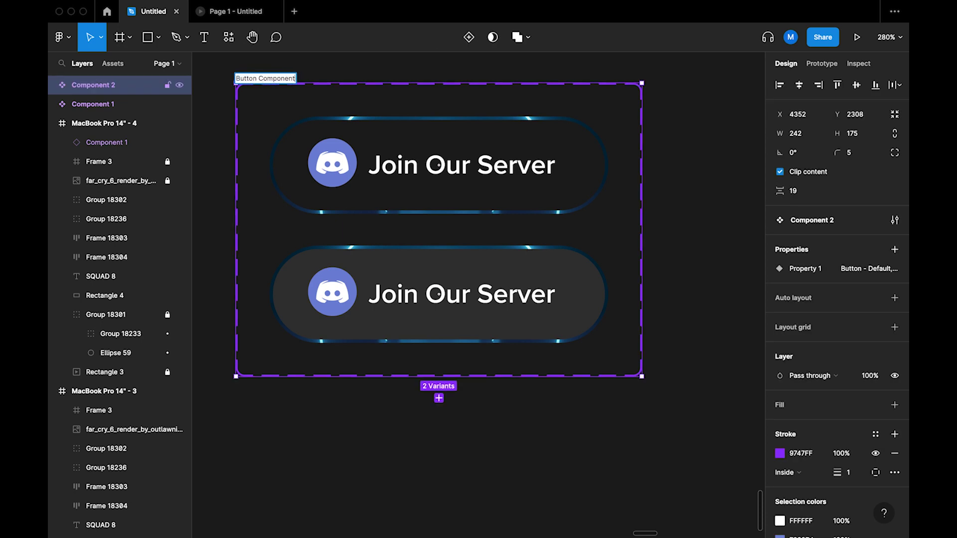
text(onent)
click(729, 198)
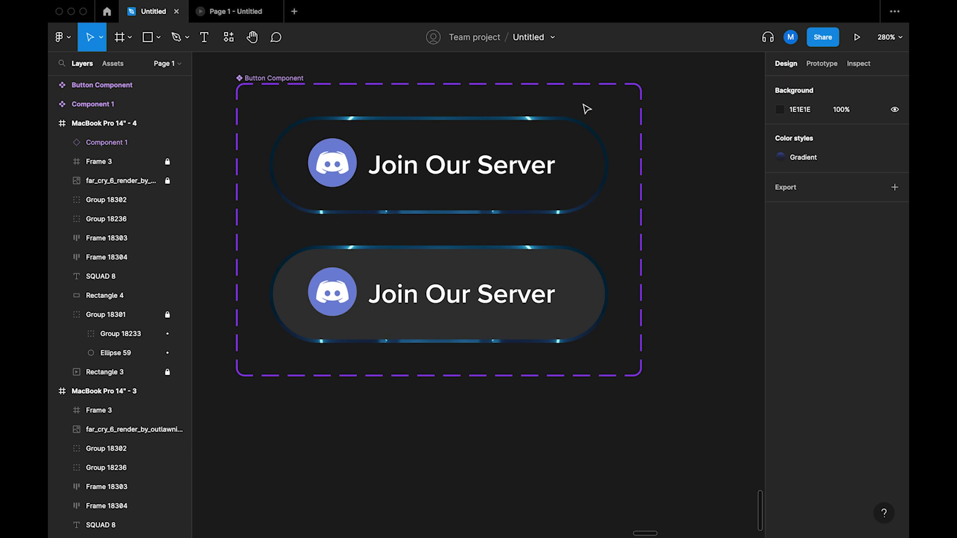
click(578, 130)
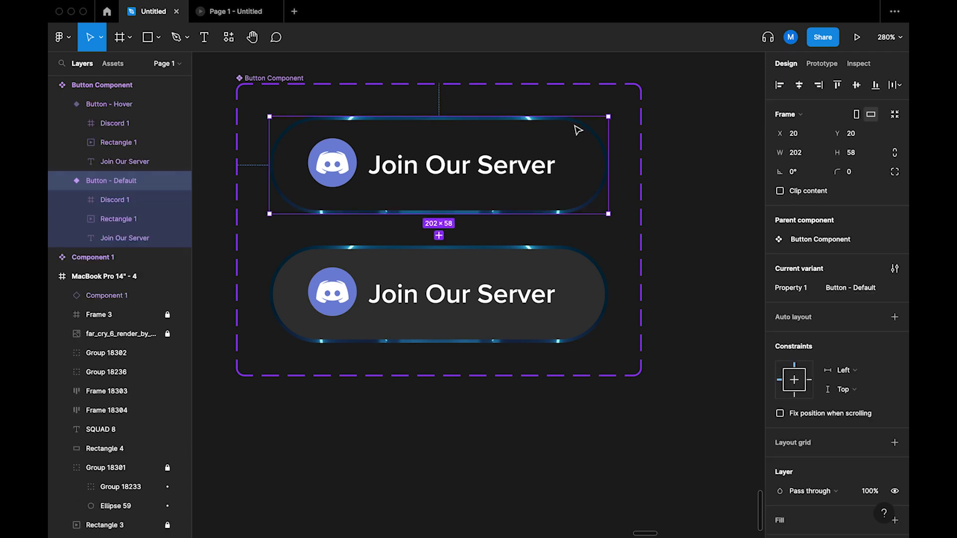
click(822, 64)
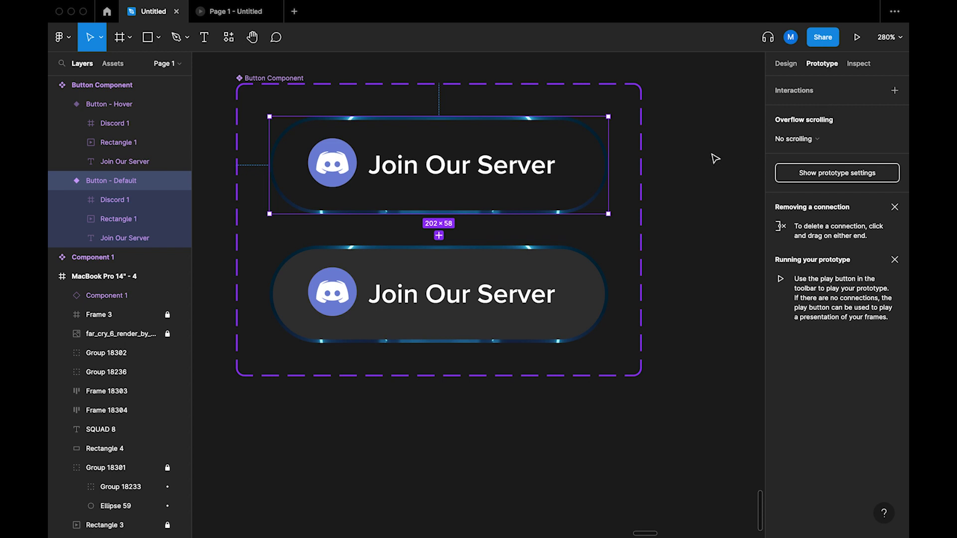
- Give Button - Default a While hovering interaction that changes to Button - Hover
click(894, 91)
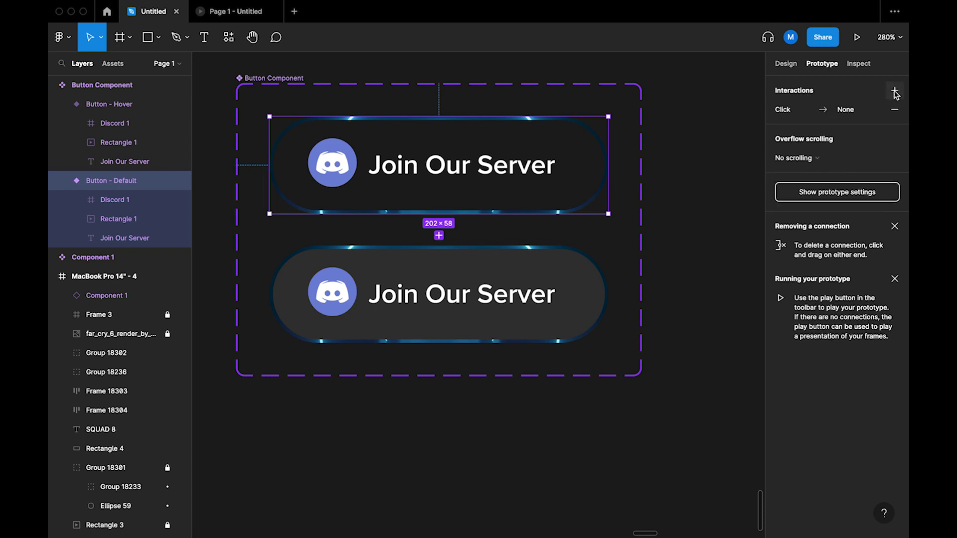
click(792, 112)
click(693, 140)
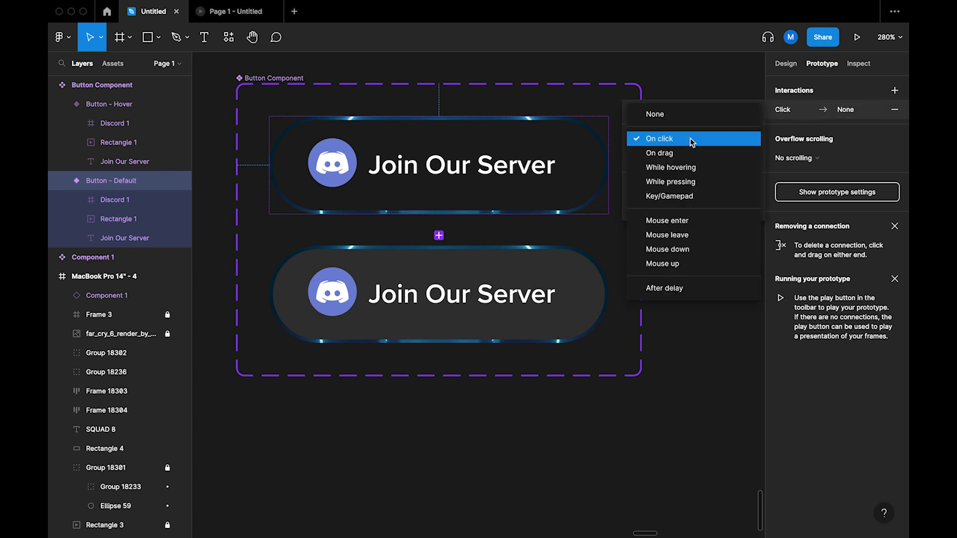
click(671, 169)
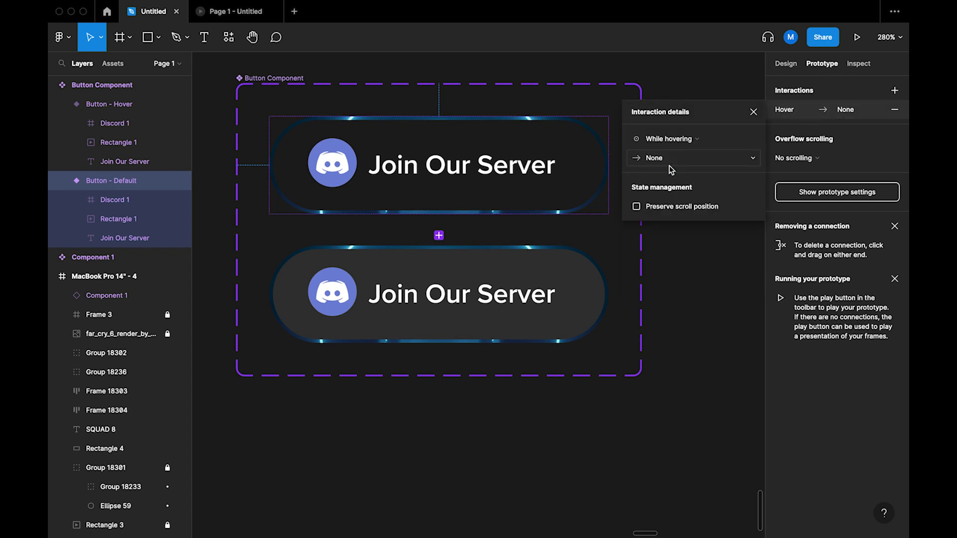
click(493, 201)
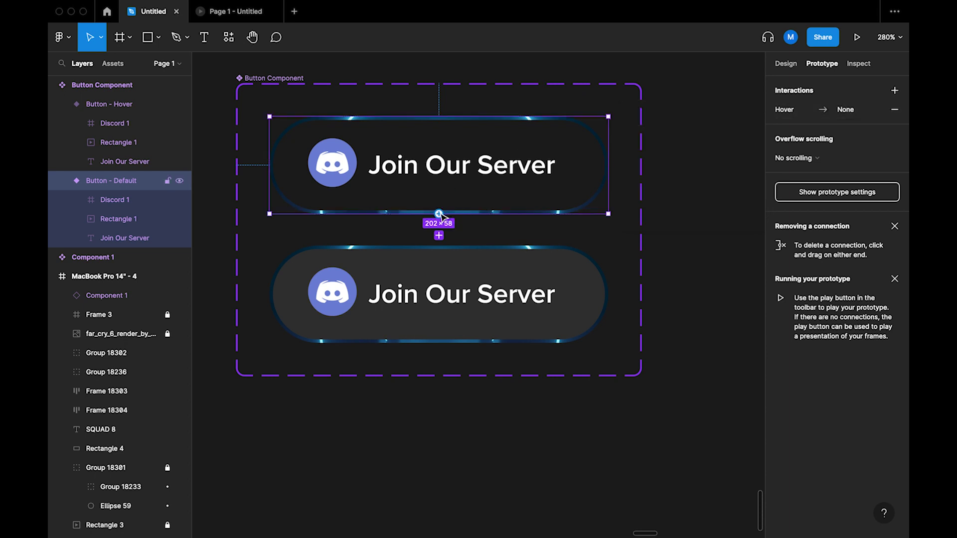
drag(444, 256, 442, 276)
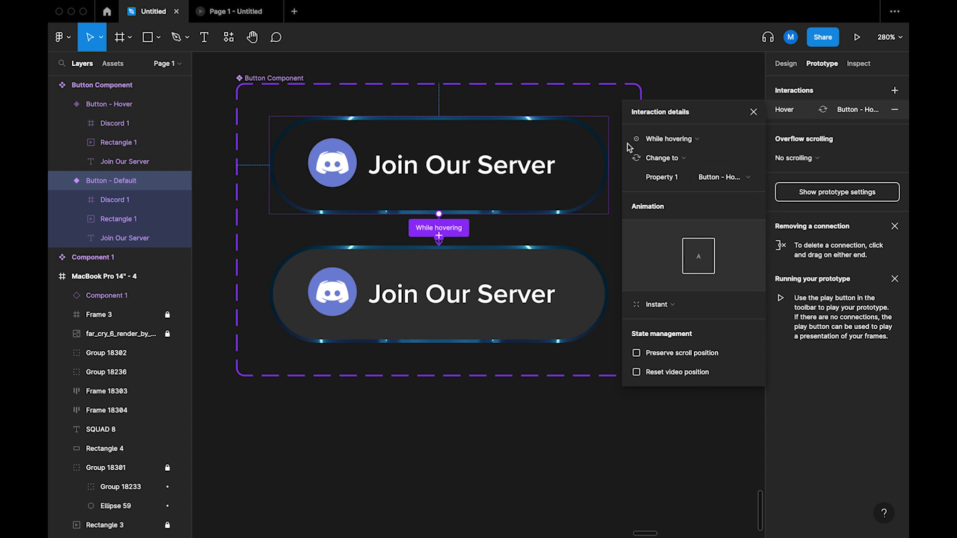
click(579, 72)
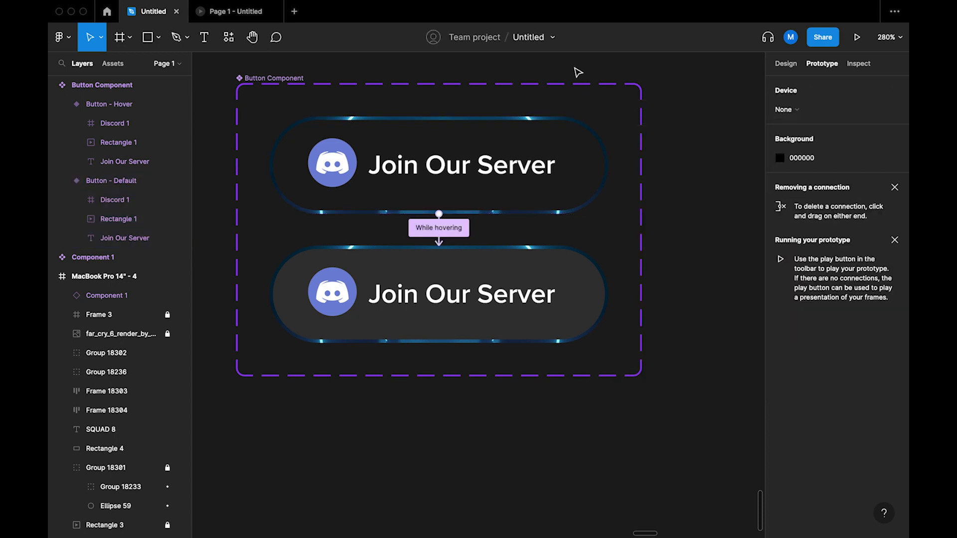
- Link Button - Hover back to Button - Default on Mouse leave using Smart animate
click(534, 276)
drag(608, 295, 565, 200)
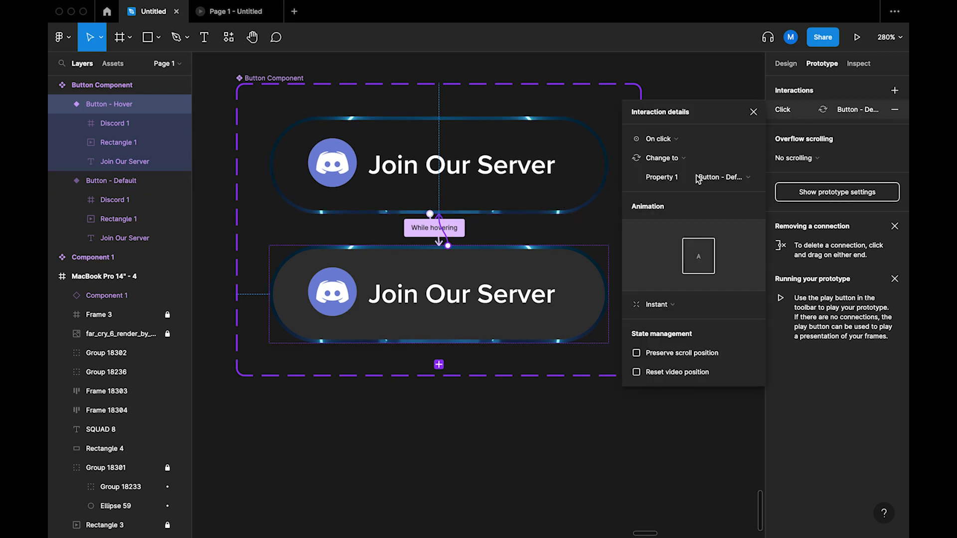
click(681, 145)
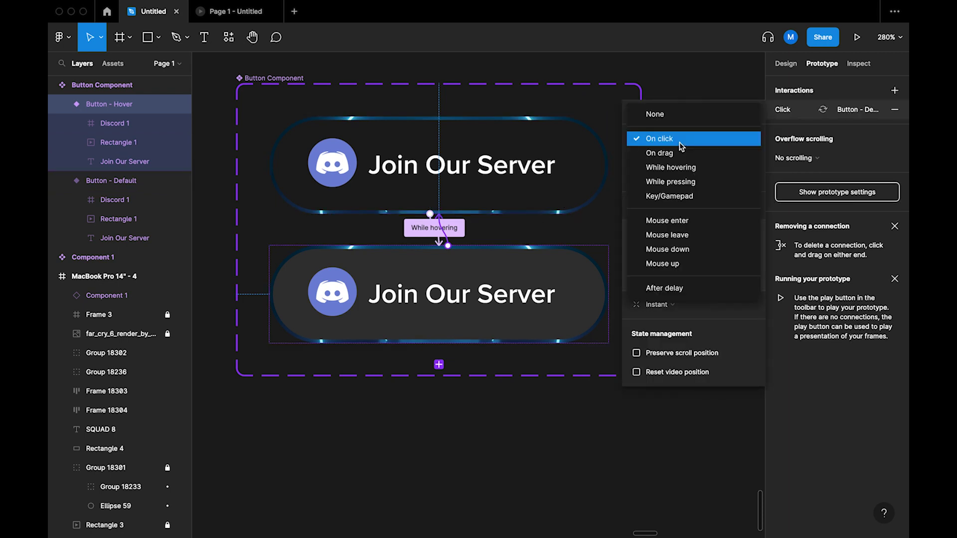
click(683, 237)
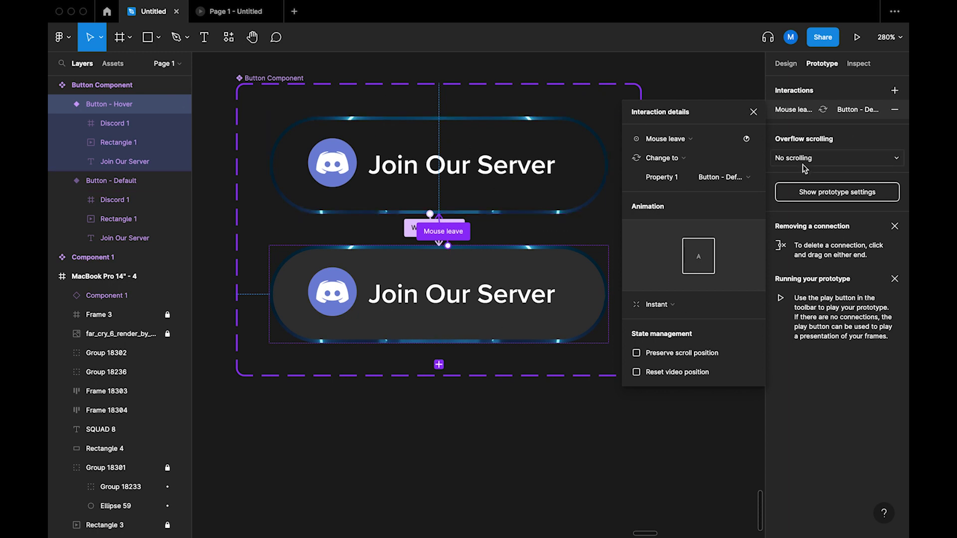
click(668, 306)
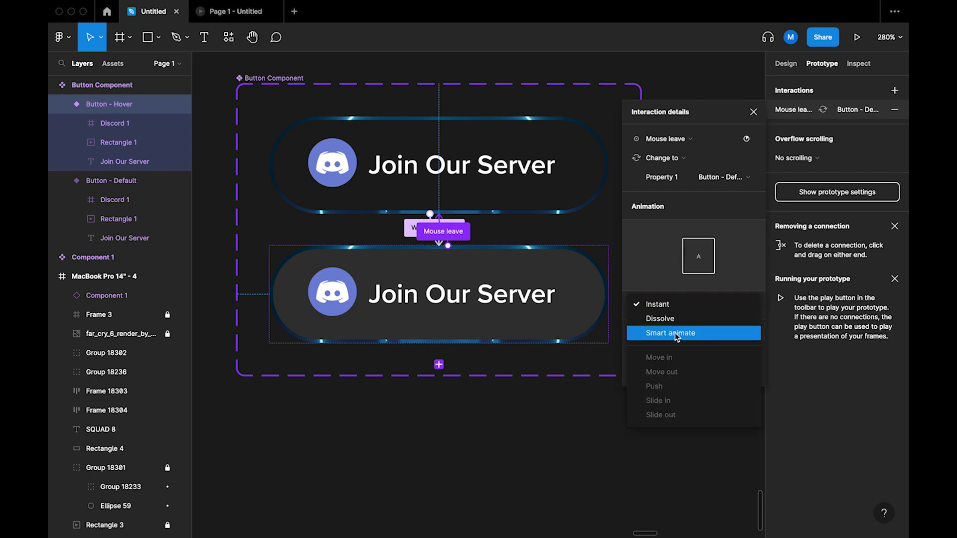
click(675, 333)
click(545, 429)
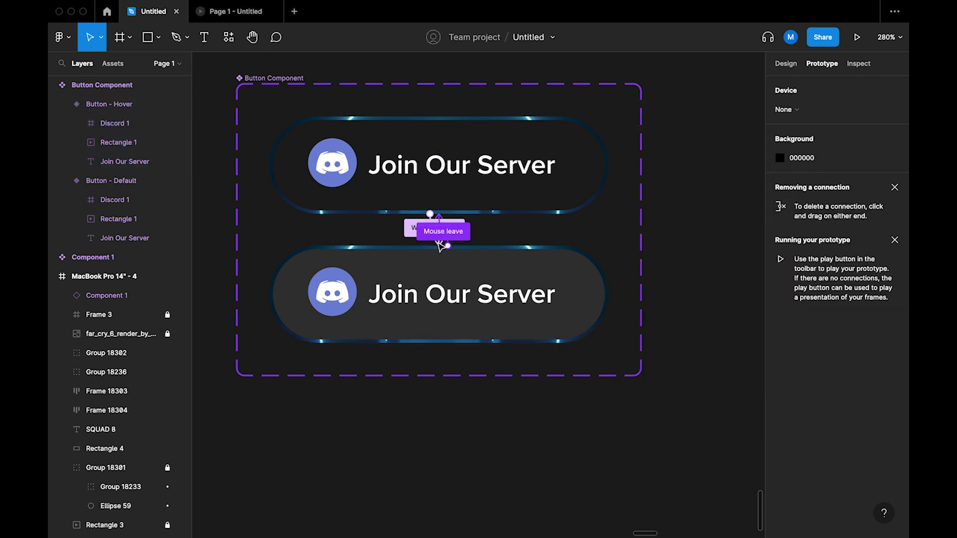
- Switch the Default variant's While hovering transition to Smart animate (Ease out, 300ms)
scroll(439, 244, up, 10)
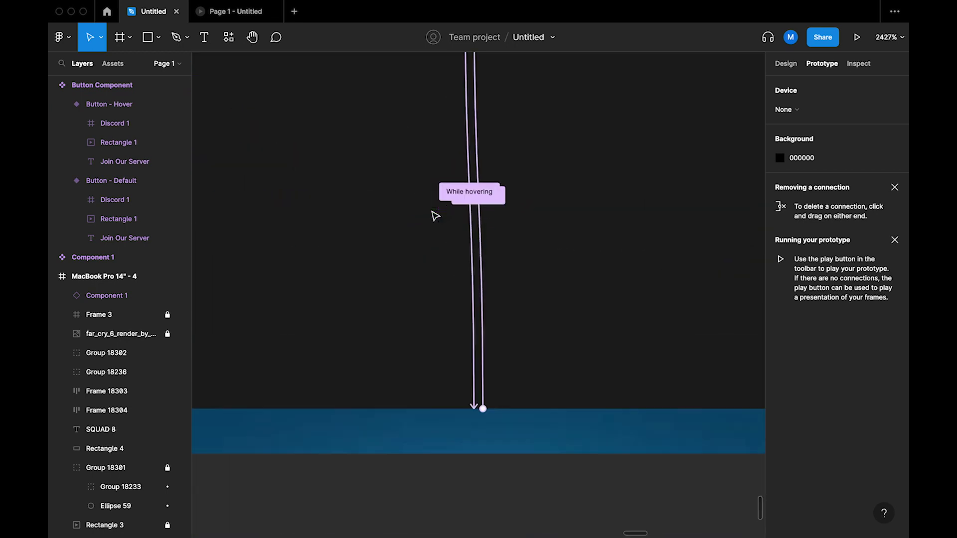
scroll(471, 228, up, 5)
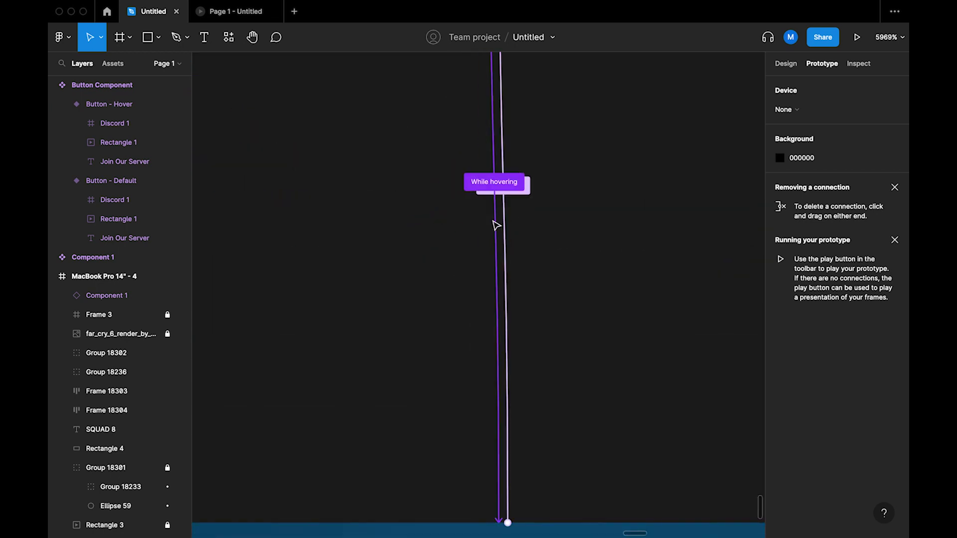
click(498, 225)
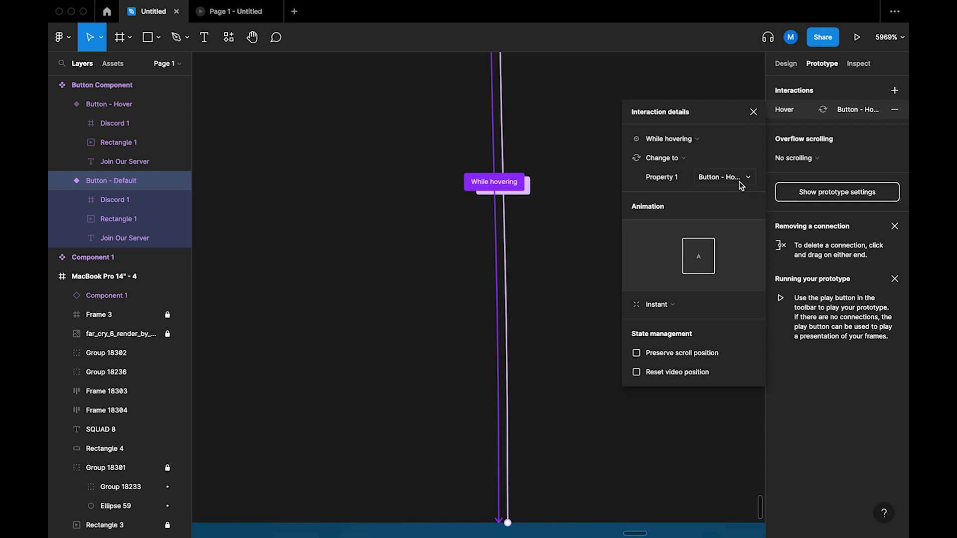
click(681, 302)
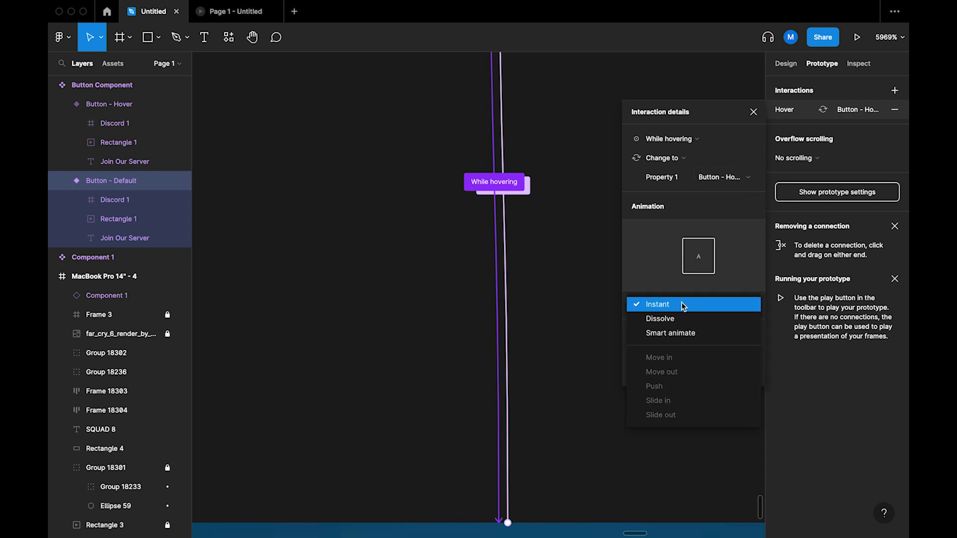
click(684, 328)
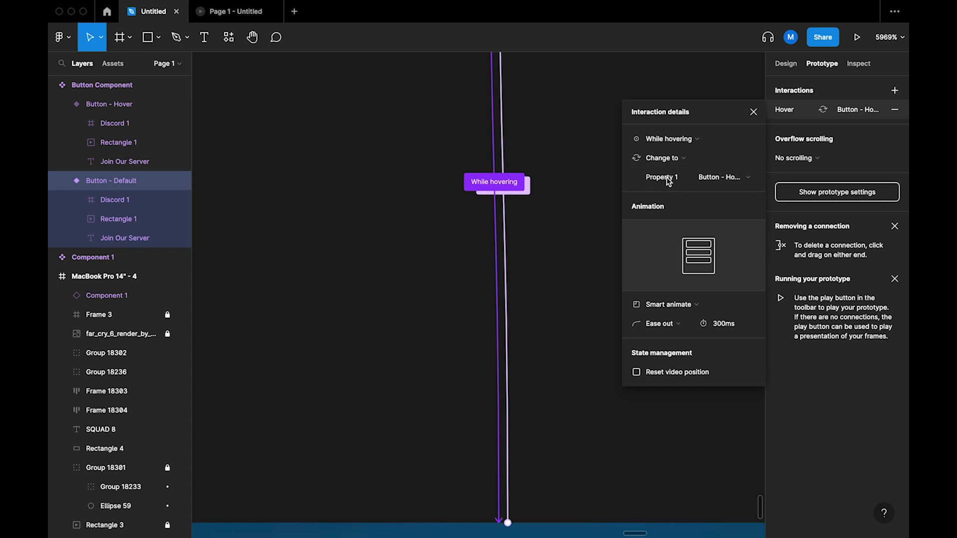
click(557, 161)
scroll(557, 160, down, 10)
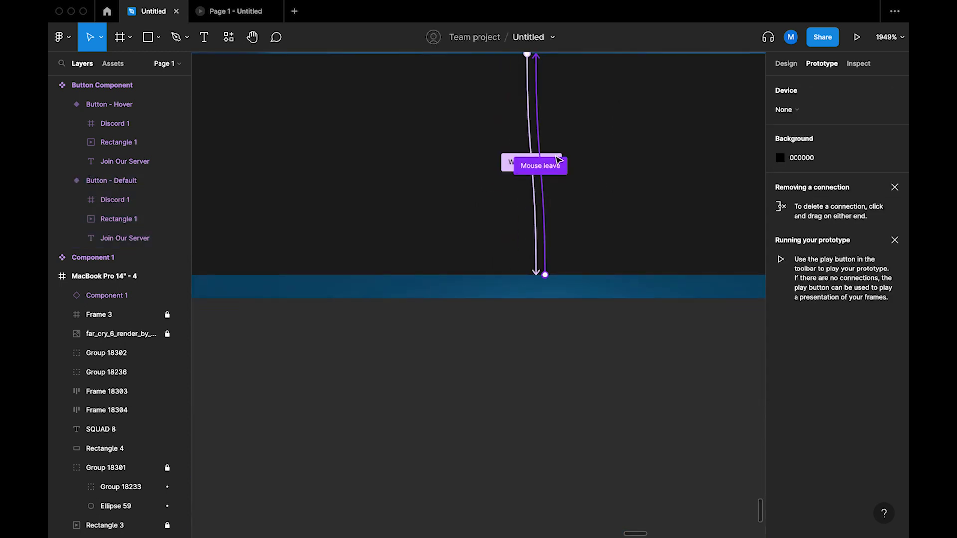
- Rename the variant property from Property 1 to Style
click(556, 158)
click(535, 184)
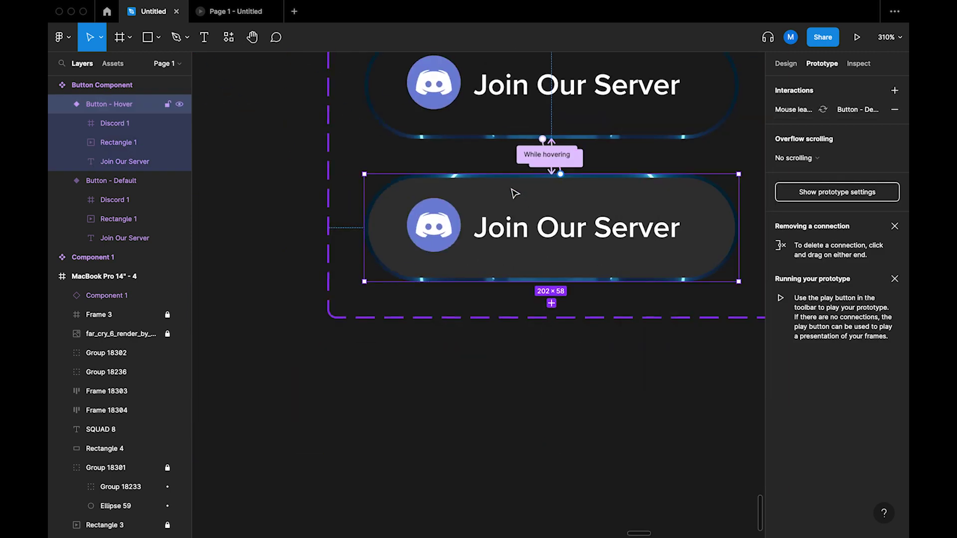
click(754, 122)
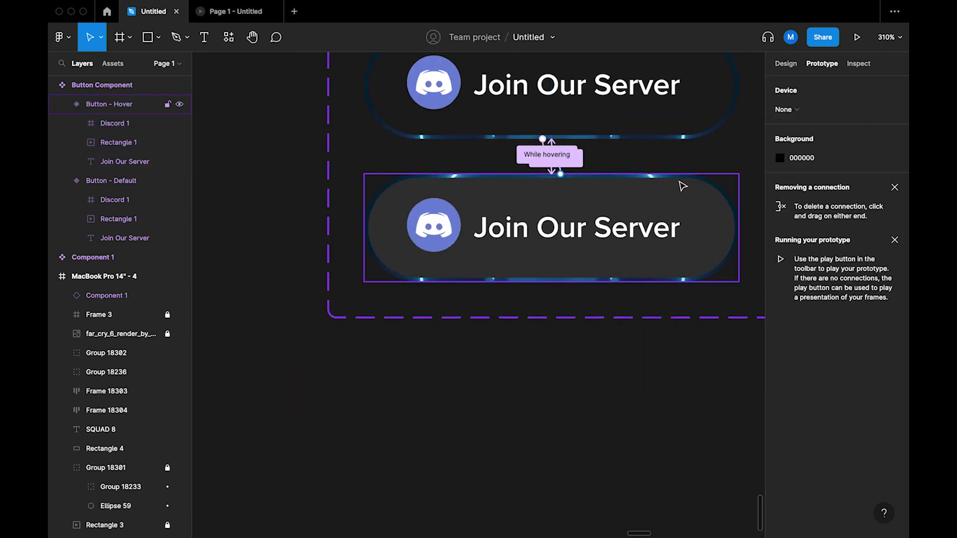
click(786, 63)
click(643, 187)
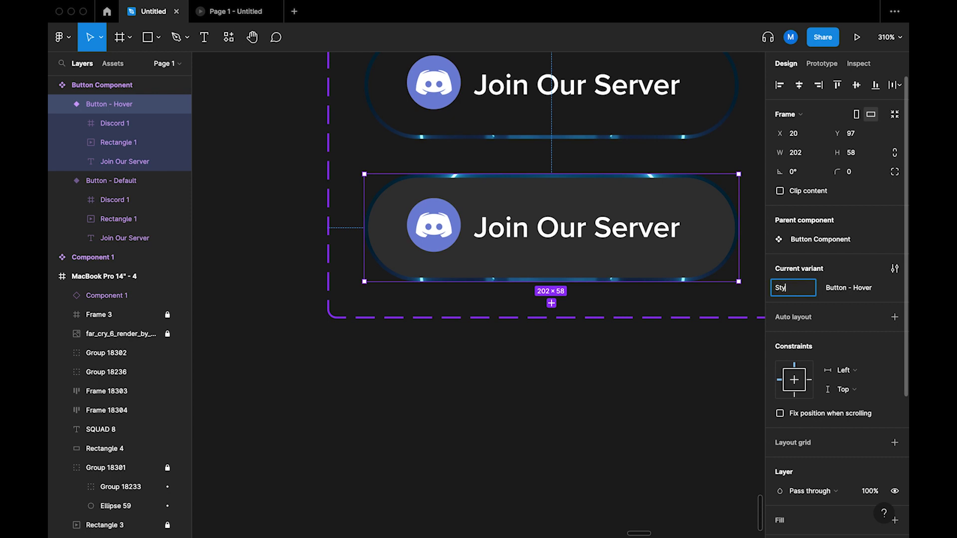
key(Return)
- Rename the two variant values to Hover and Default
click(669, 348)
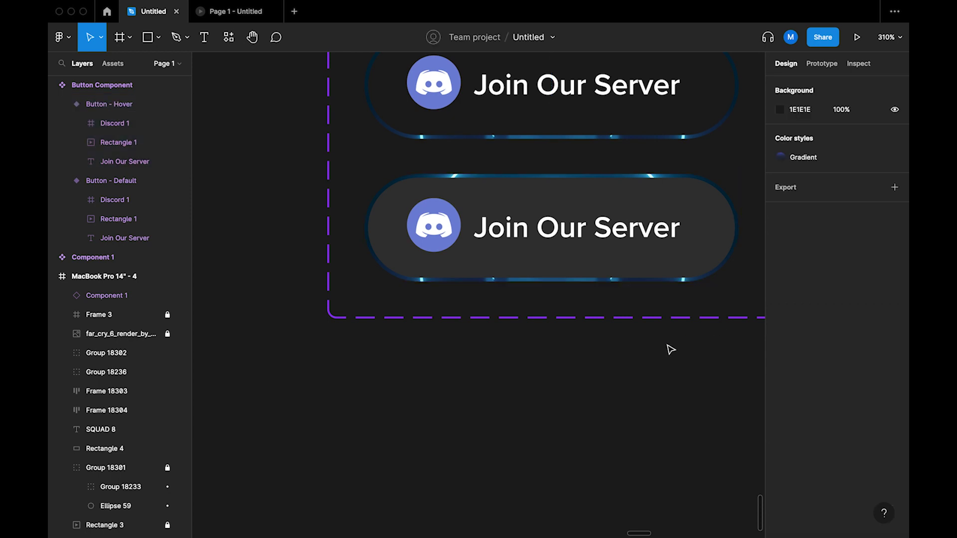
click(642, 194)
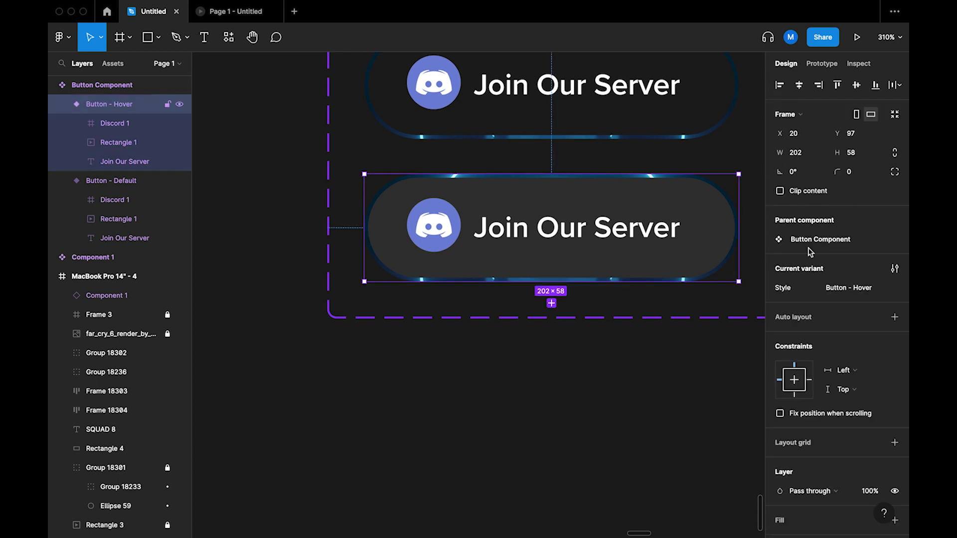
click(851, 288)
click(851, 291)
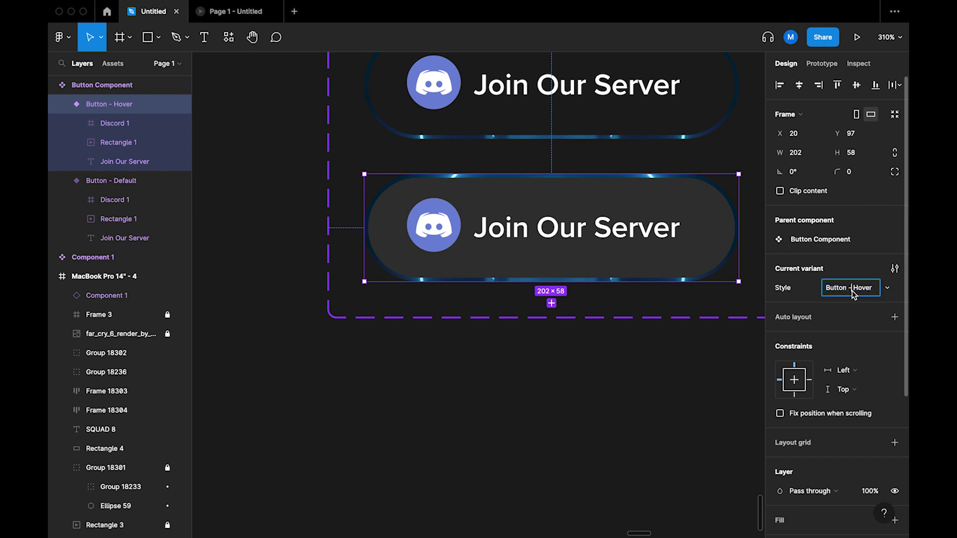
key(BackSpace)
key(BackSpace)
key(BackSpace)
key(BackSpace)
key(BackSpace)
key(BackSpace)
key(Return)
click(680, 352)
click(668, 139)
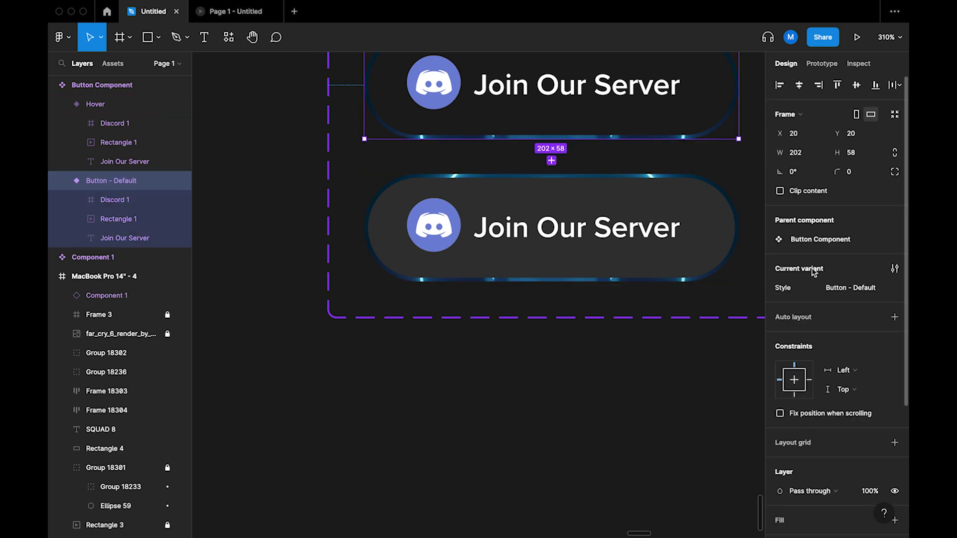
click(855, 293)
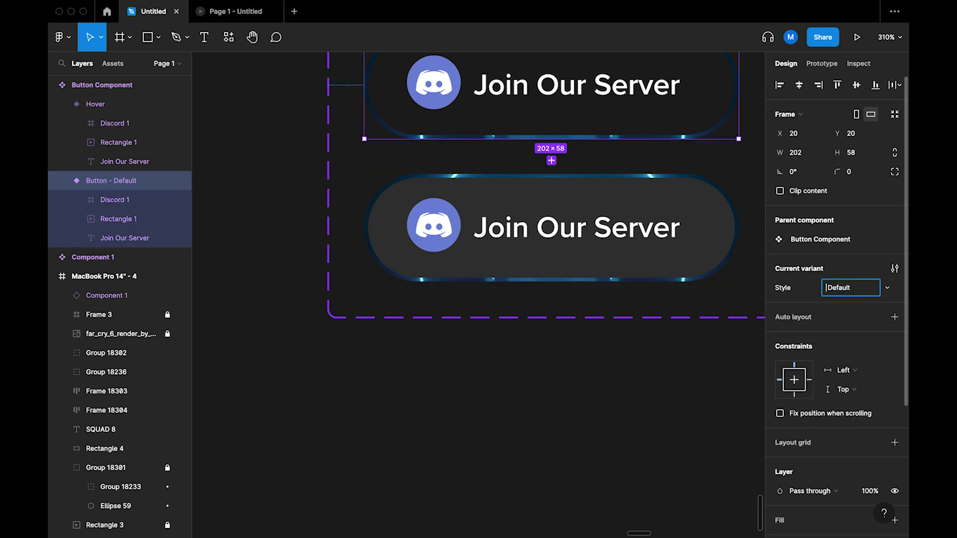
text(Default)
click(666, 398)
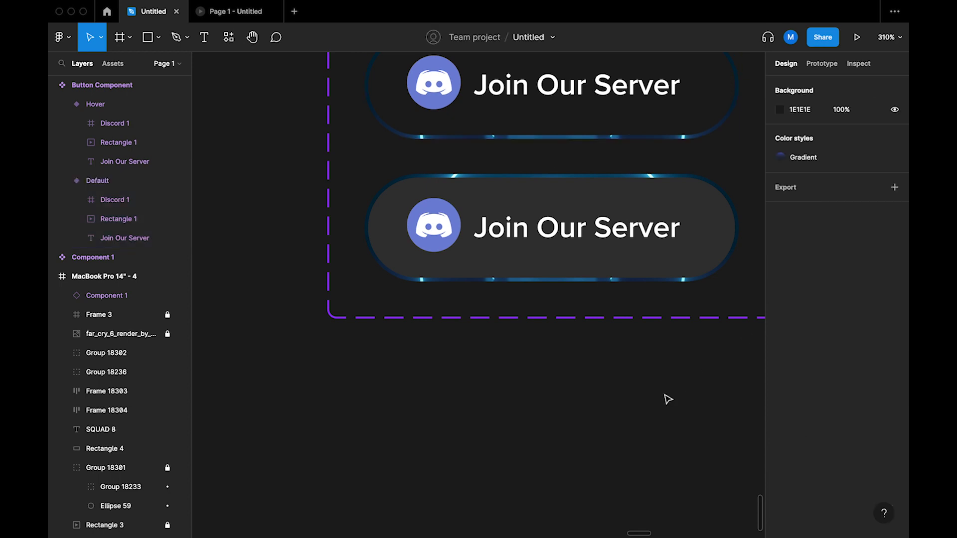
- Locate the Button Component and select its Default variant
scroll(666, 397, down, 5)
scroll(658, 249, right, 1)
scroll(655, 136, down, 5)
scroll(650, 147, up, 10)
scroll(637, 197, down, 5)
scroll(637, 196, right, 2)
scroll(551, 359, up, 5)
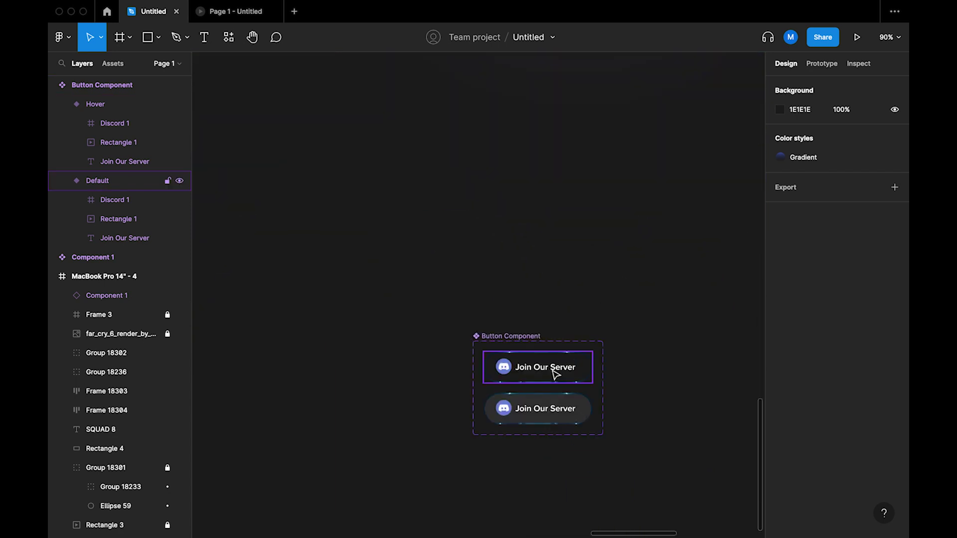
double_click(554, 369)
click(576, 328)
click(554, 355)
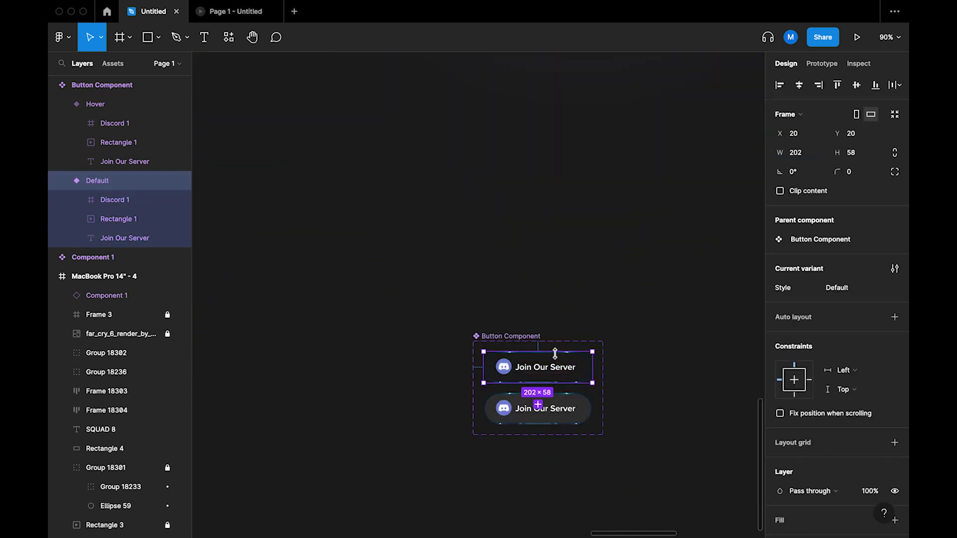
click(561, 298)
- Delete the old static Join Our Server button from the landing page hero
scroll(560, 296, up, 5)
scroll(529, 186, up, 5)
scroll(530, 185, up, 2)
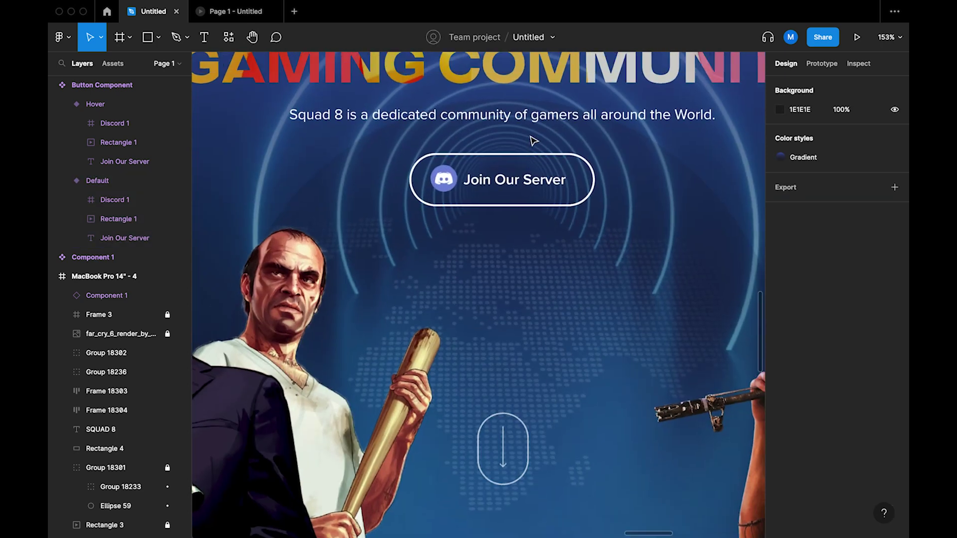
click(521, 174)
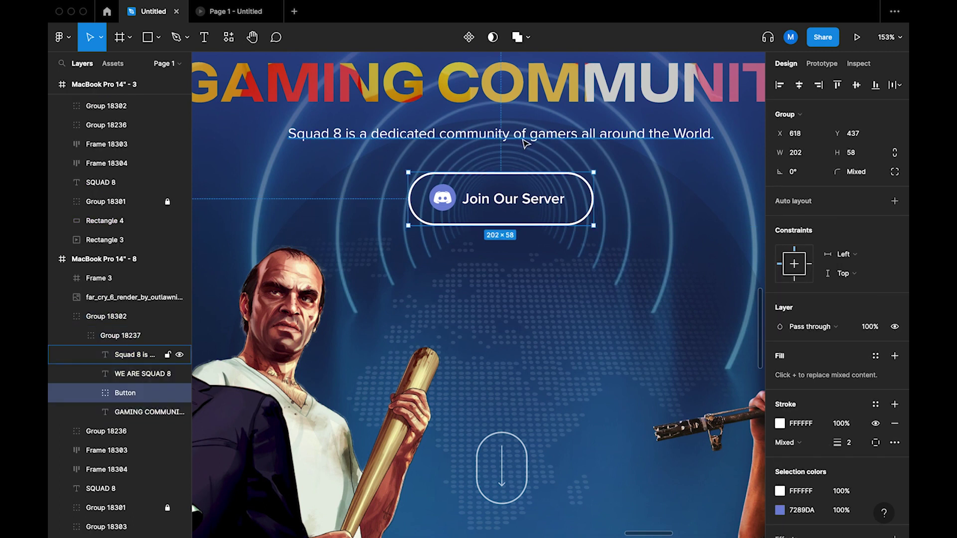
key(alt)
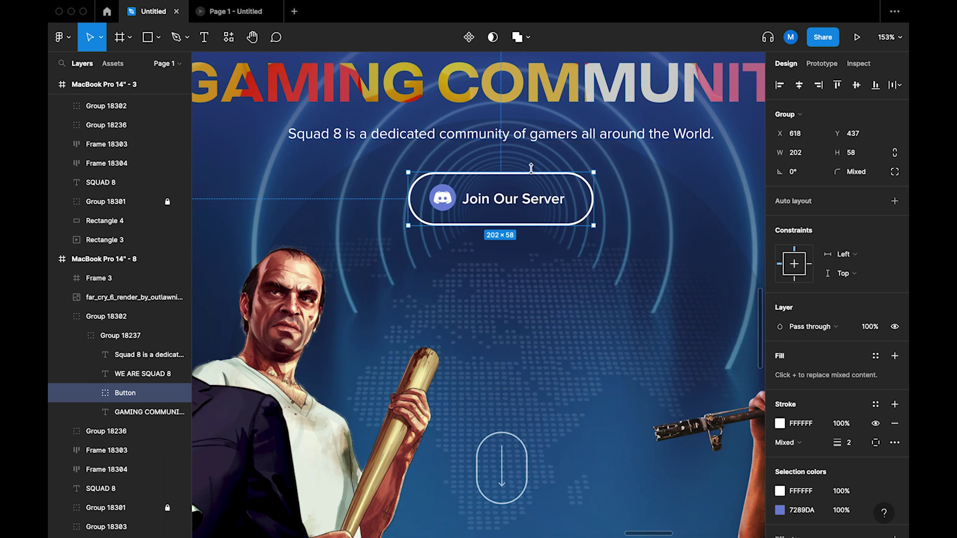
key(Delete)
- Paste the Button Component instance into the landing page frame 8
click(519, 193)
key(ctrl+v)
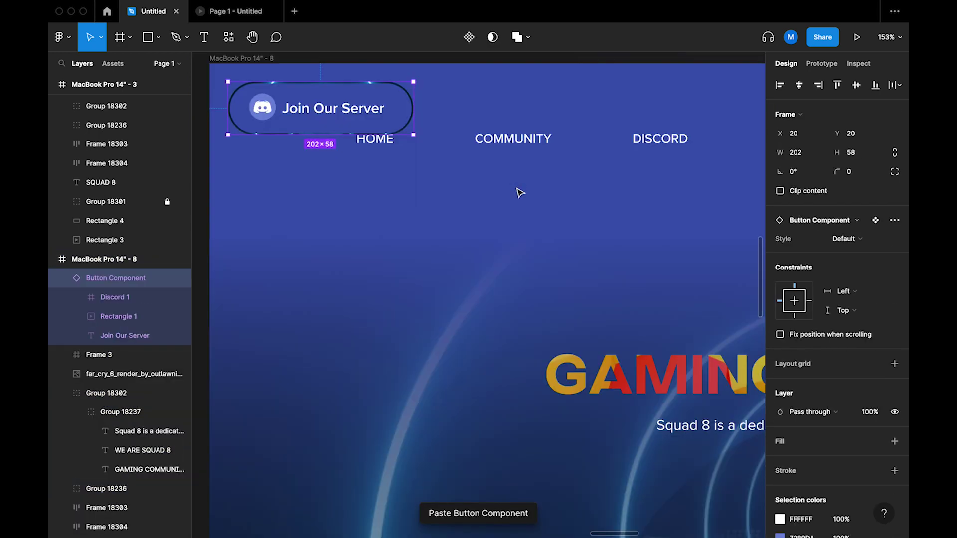
scroll(446, 199, down, 5)
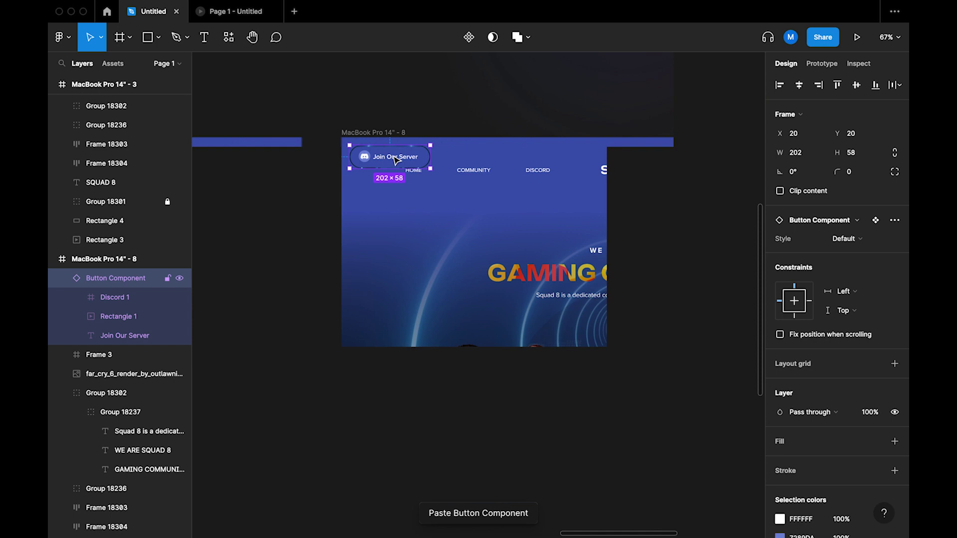
scroll(448, 164, down, 2)
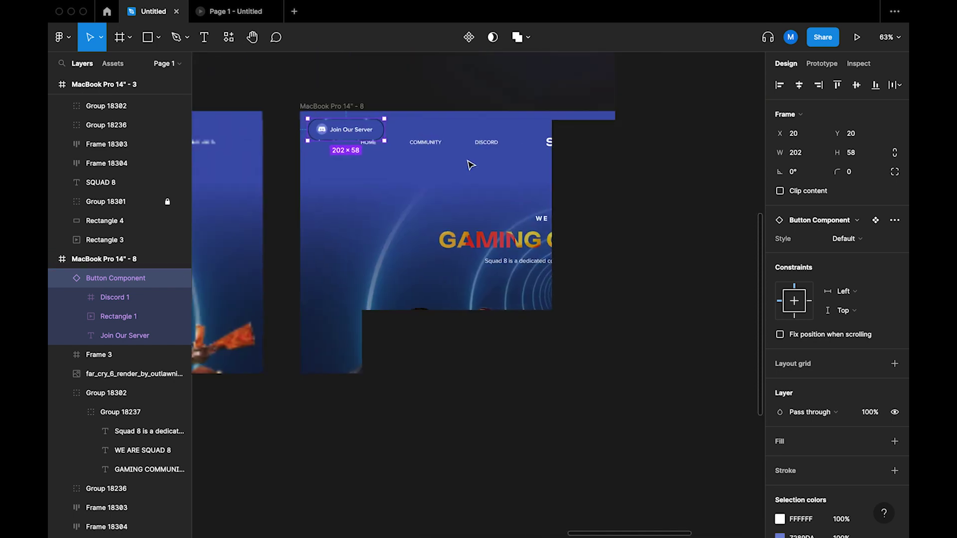
scroll(461, 158, up, 3)
scroll(462, 158, down, 2)
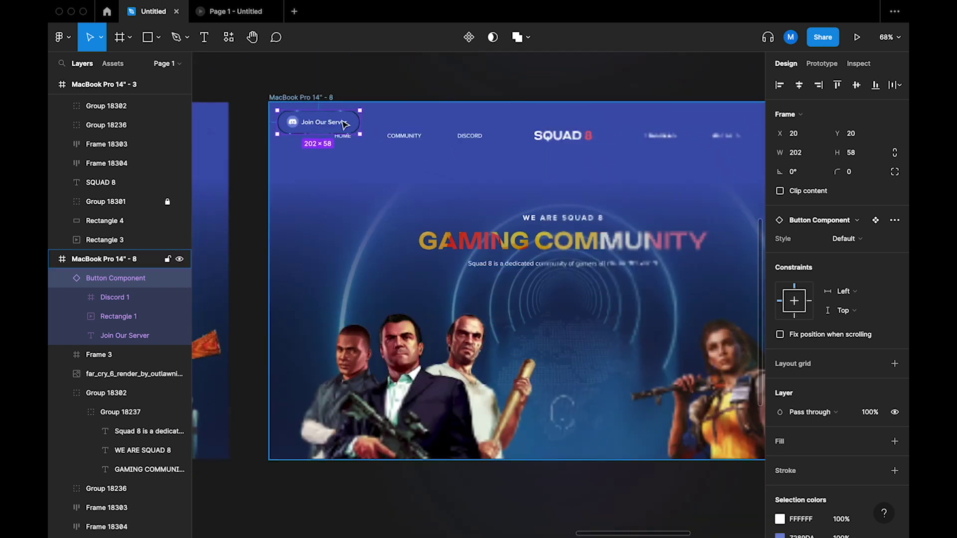
- Position the button centred horizontally just below the subtitle, at X 619, Y 437
drag(341, 123, 581, 299)
scroll(581, 299, up, 5)
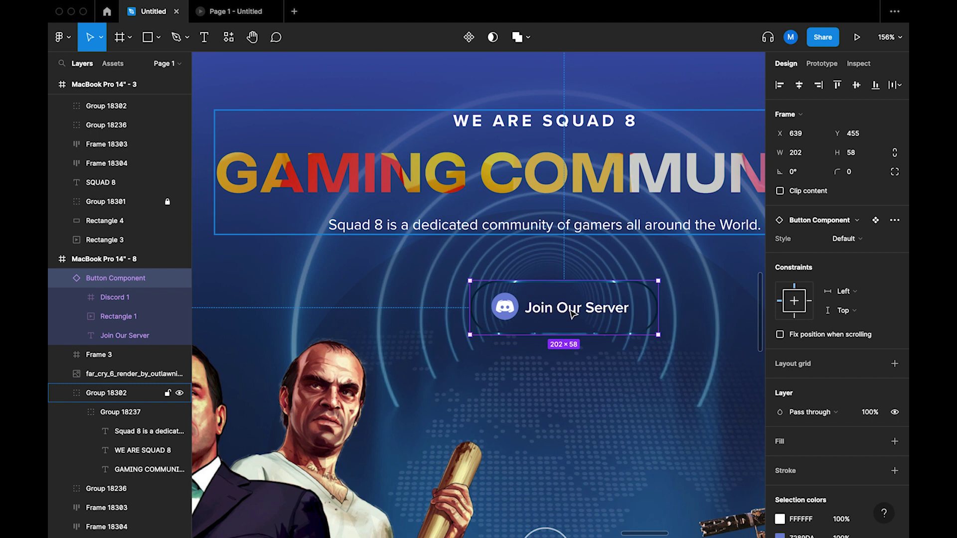
drag(572, 313, 559, 296)
key(Up)
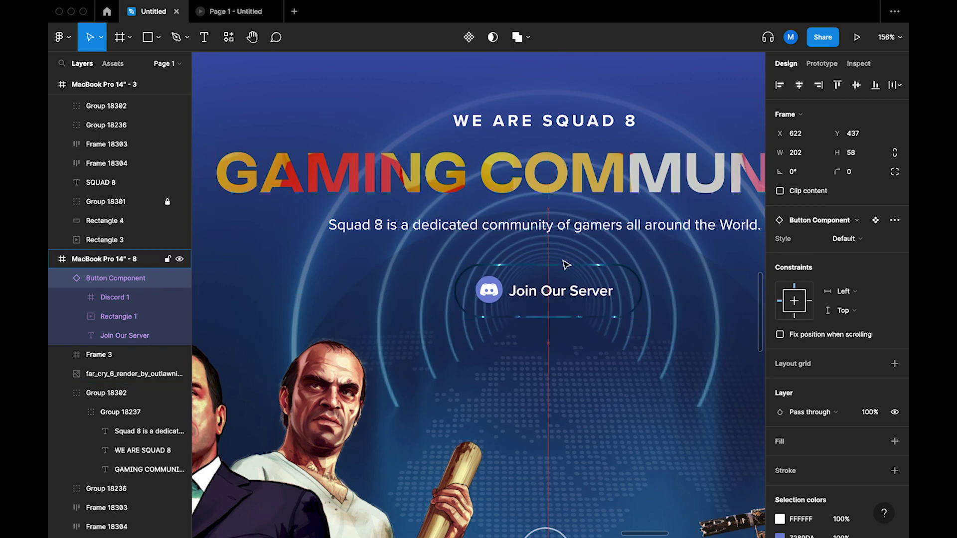
click(799, 84)
scroll(668, 293, down, 2)
scroll(671, 295, down, 3)
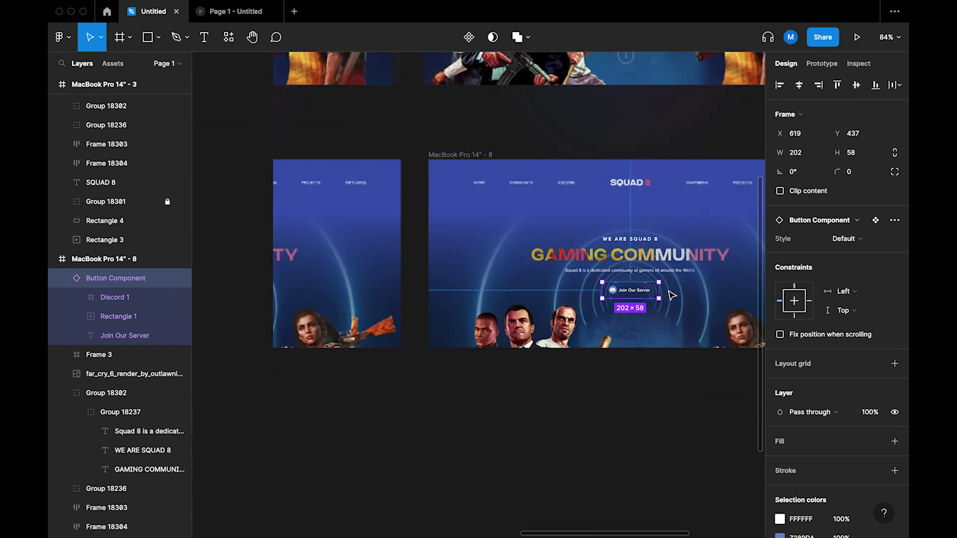
scroll(671, 297, right, 2)
click(662, 419)
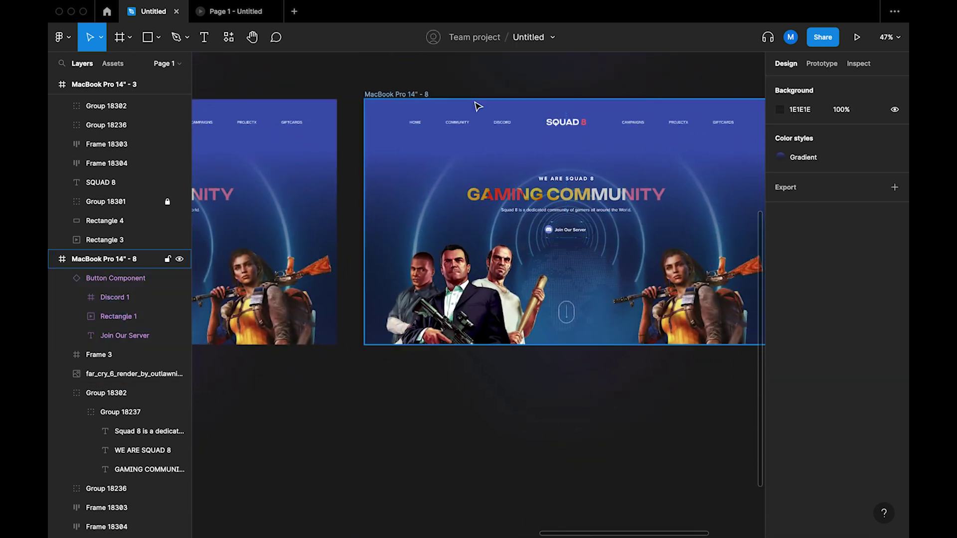
click(405, 94)
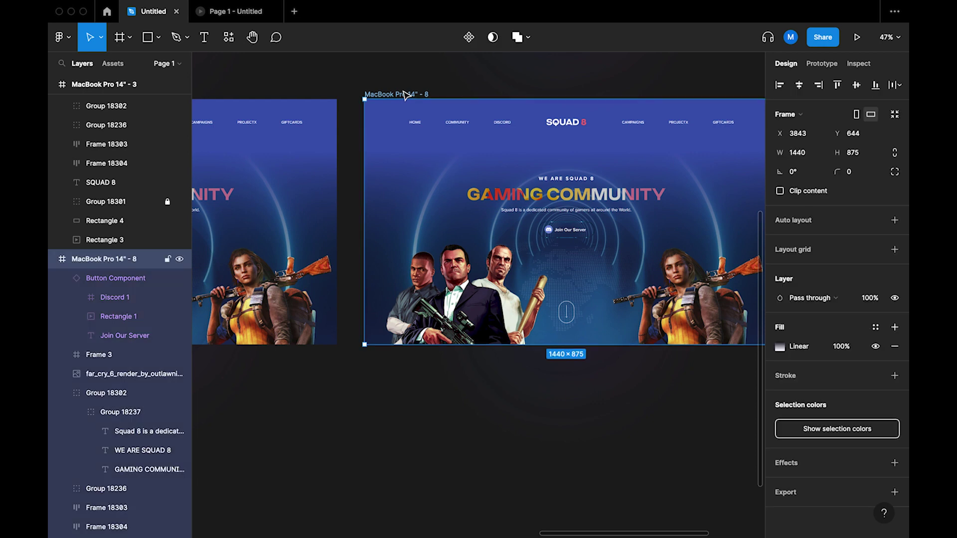
- Present the Squad 8 landing page prototype full-size
click(857, 38)
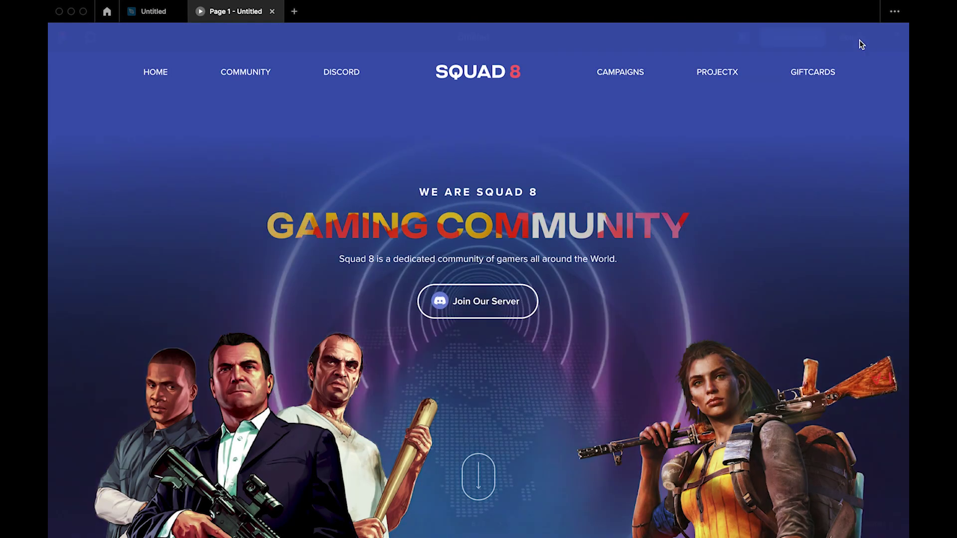